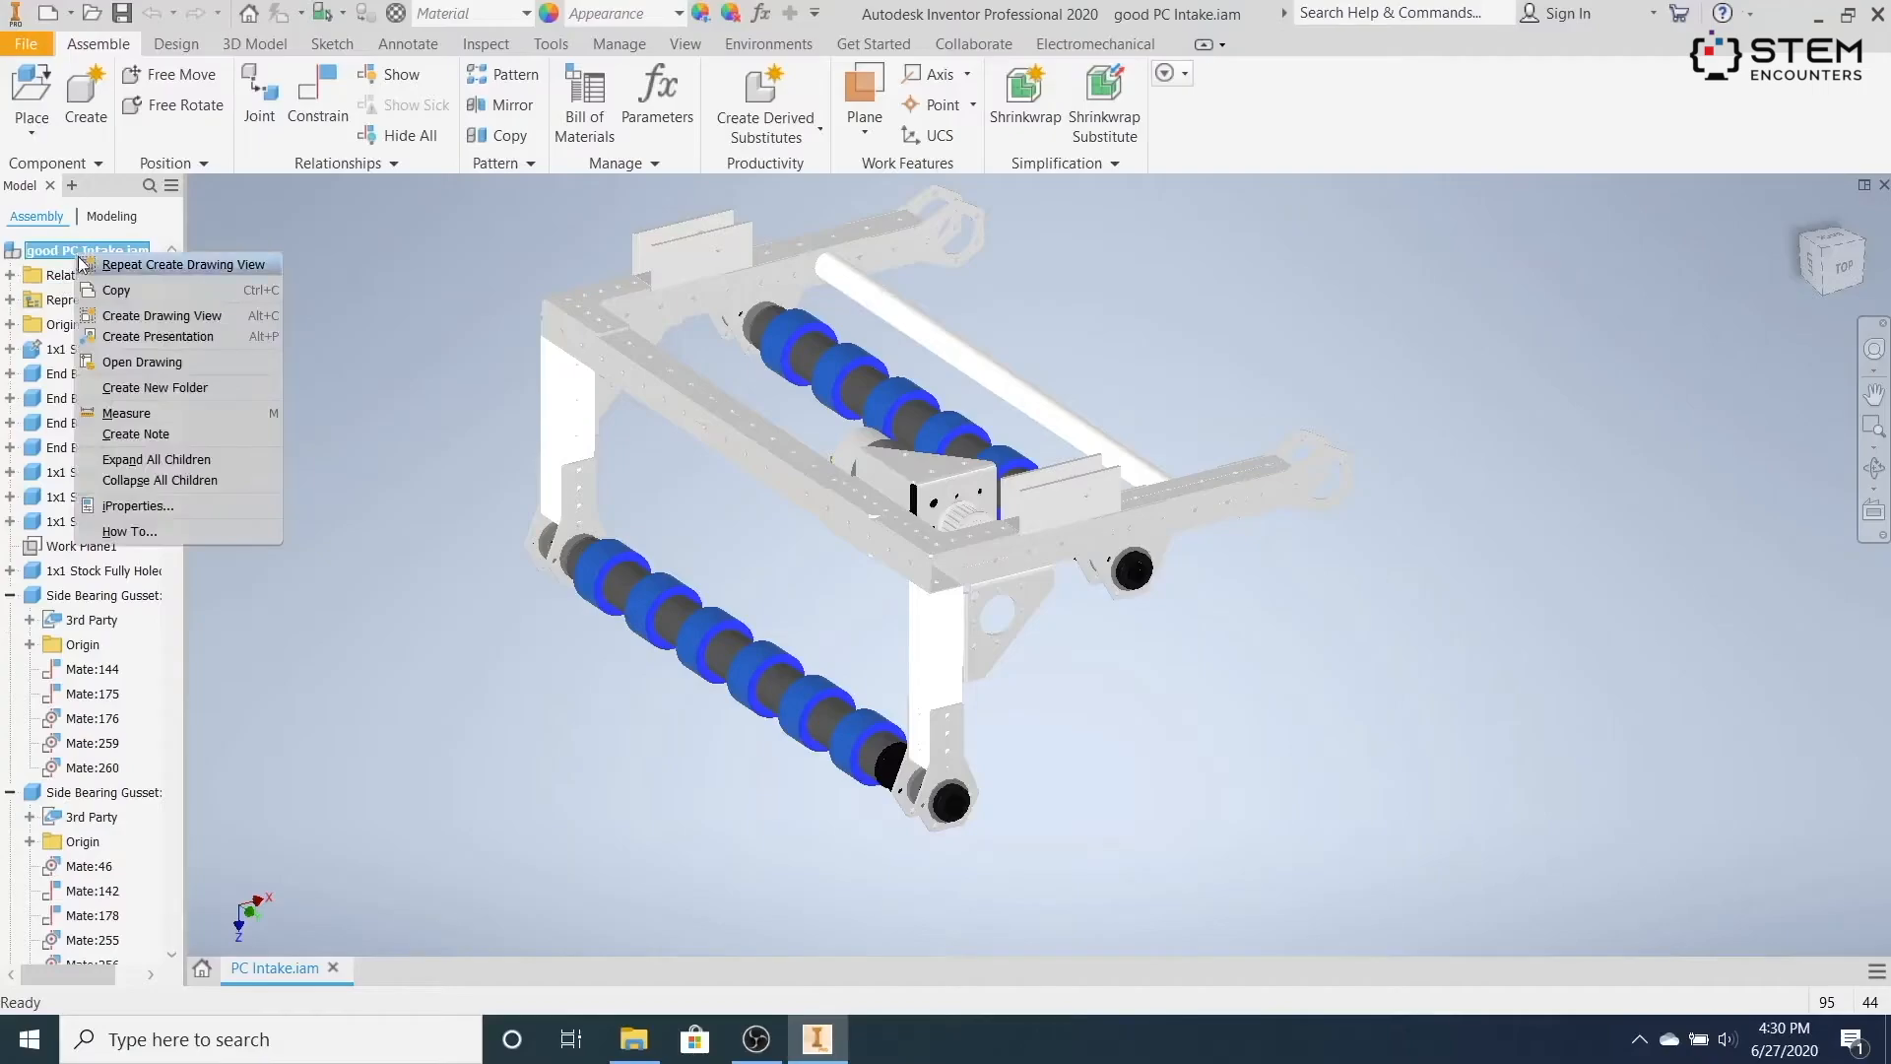
# Create a drawing from the intake assembly with the Standard.idw template and place its isometric base view at 1/4 scale.
pyautogui.click(110, 316)
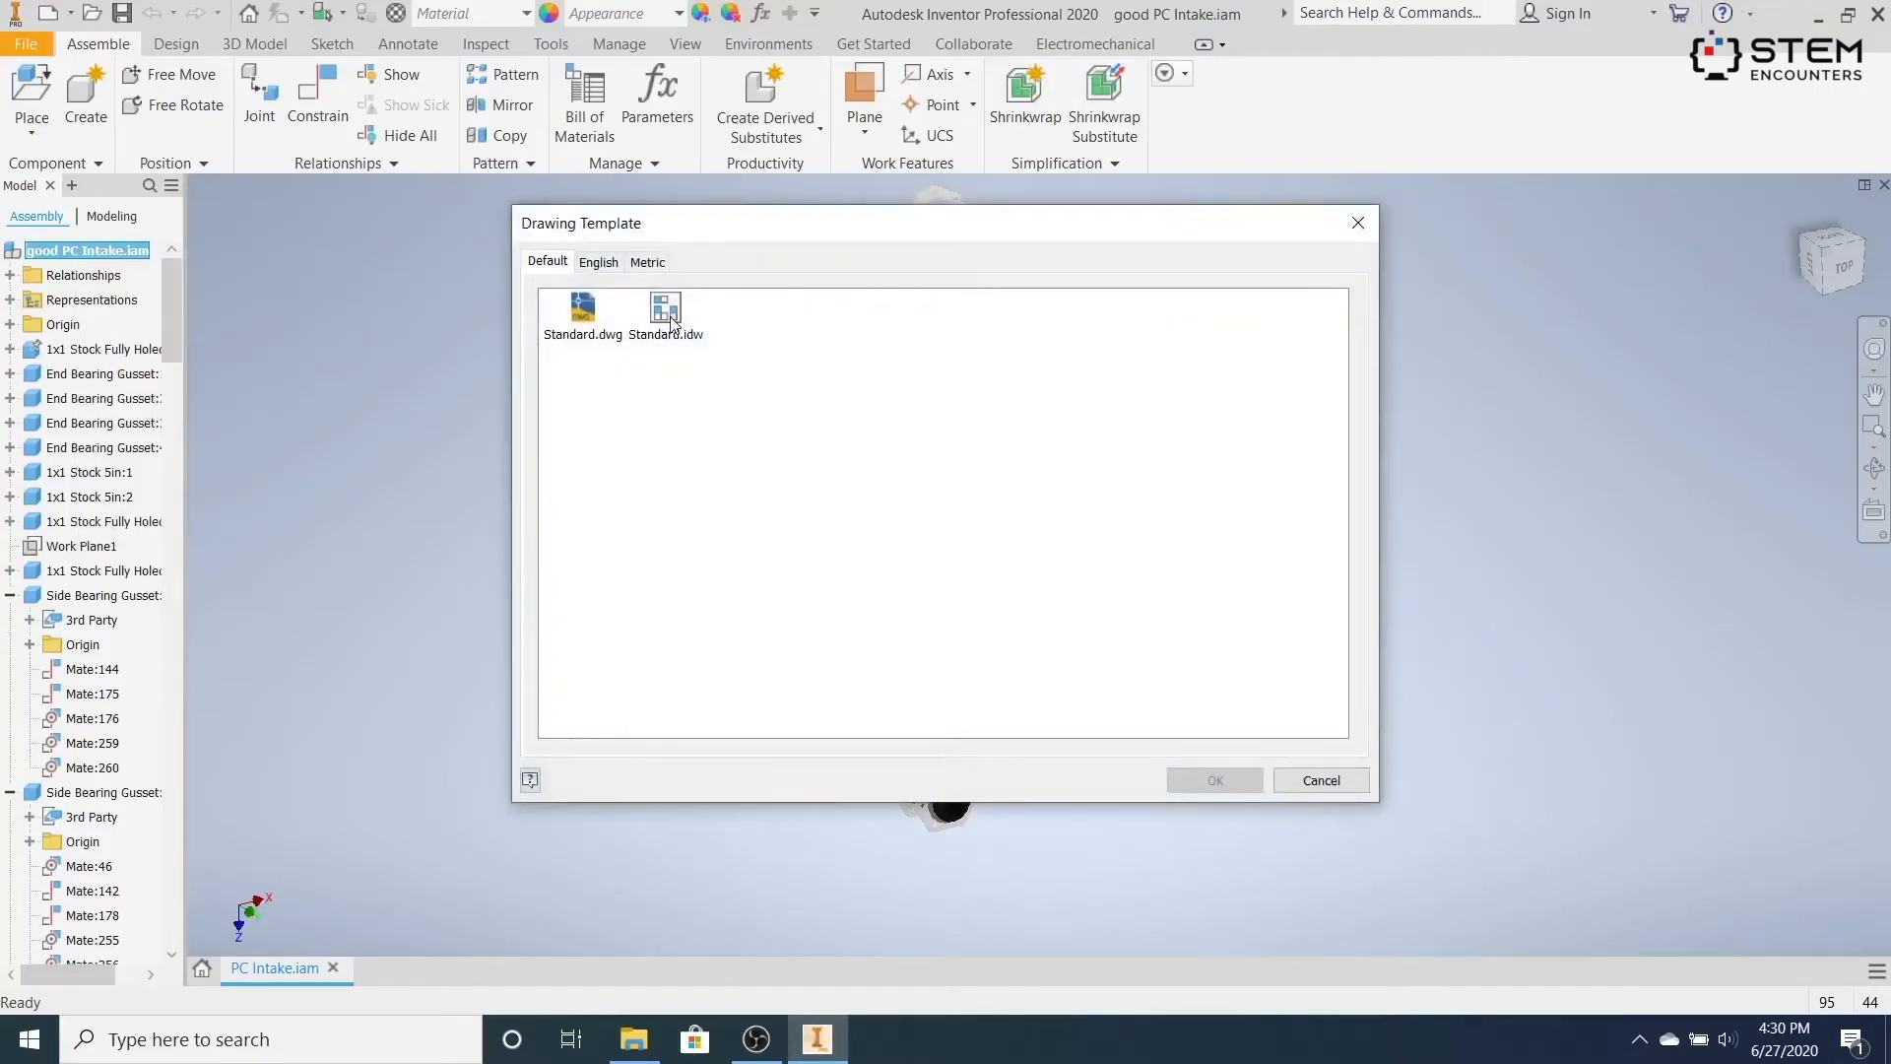
pyautogui.click(666, 313)
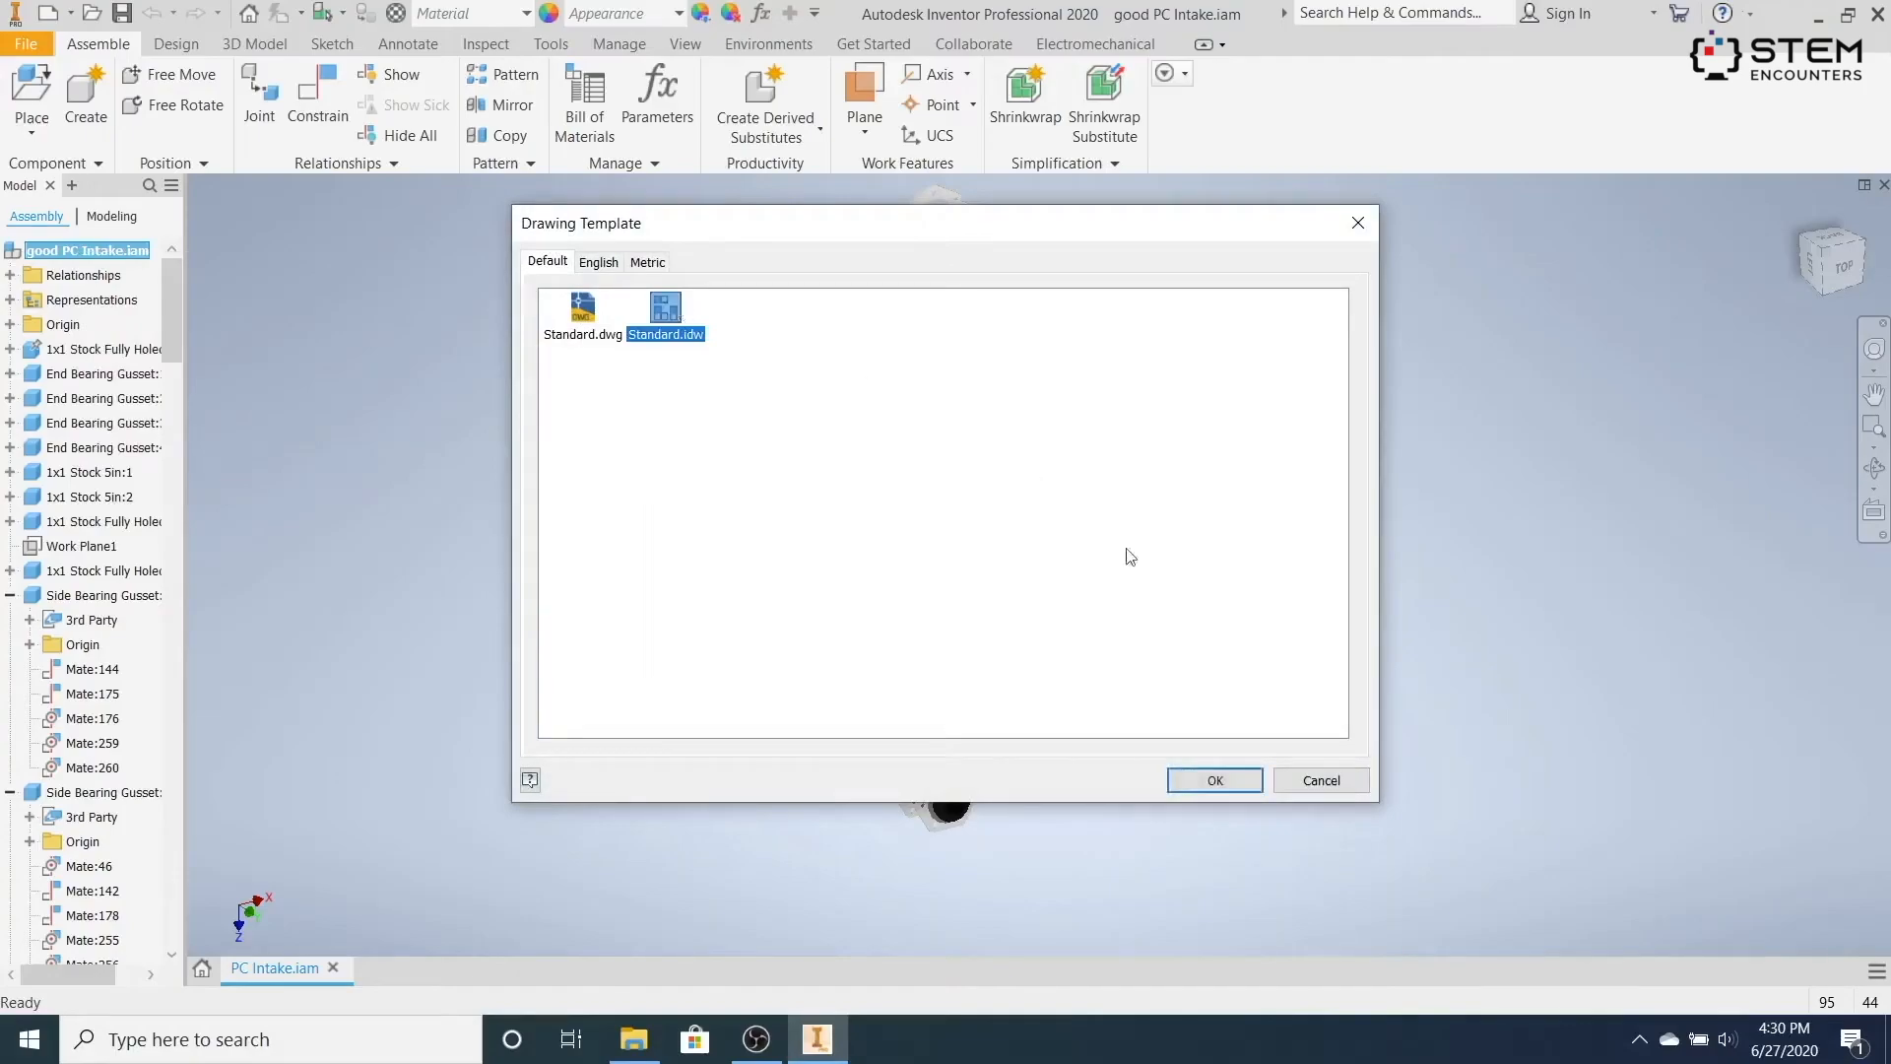
pyautogui.click(1193, 781)
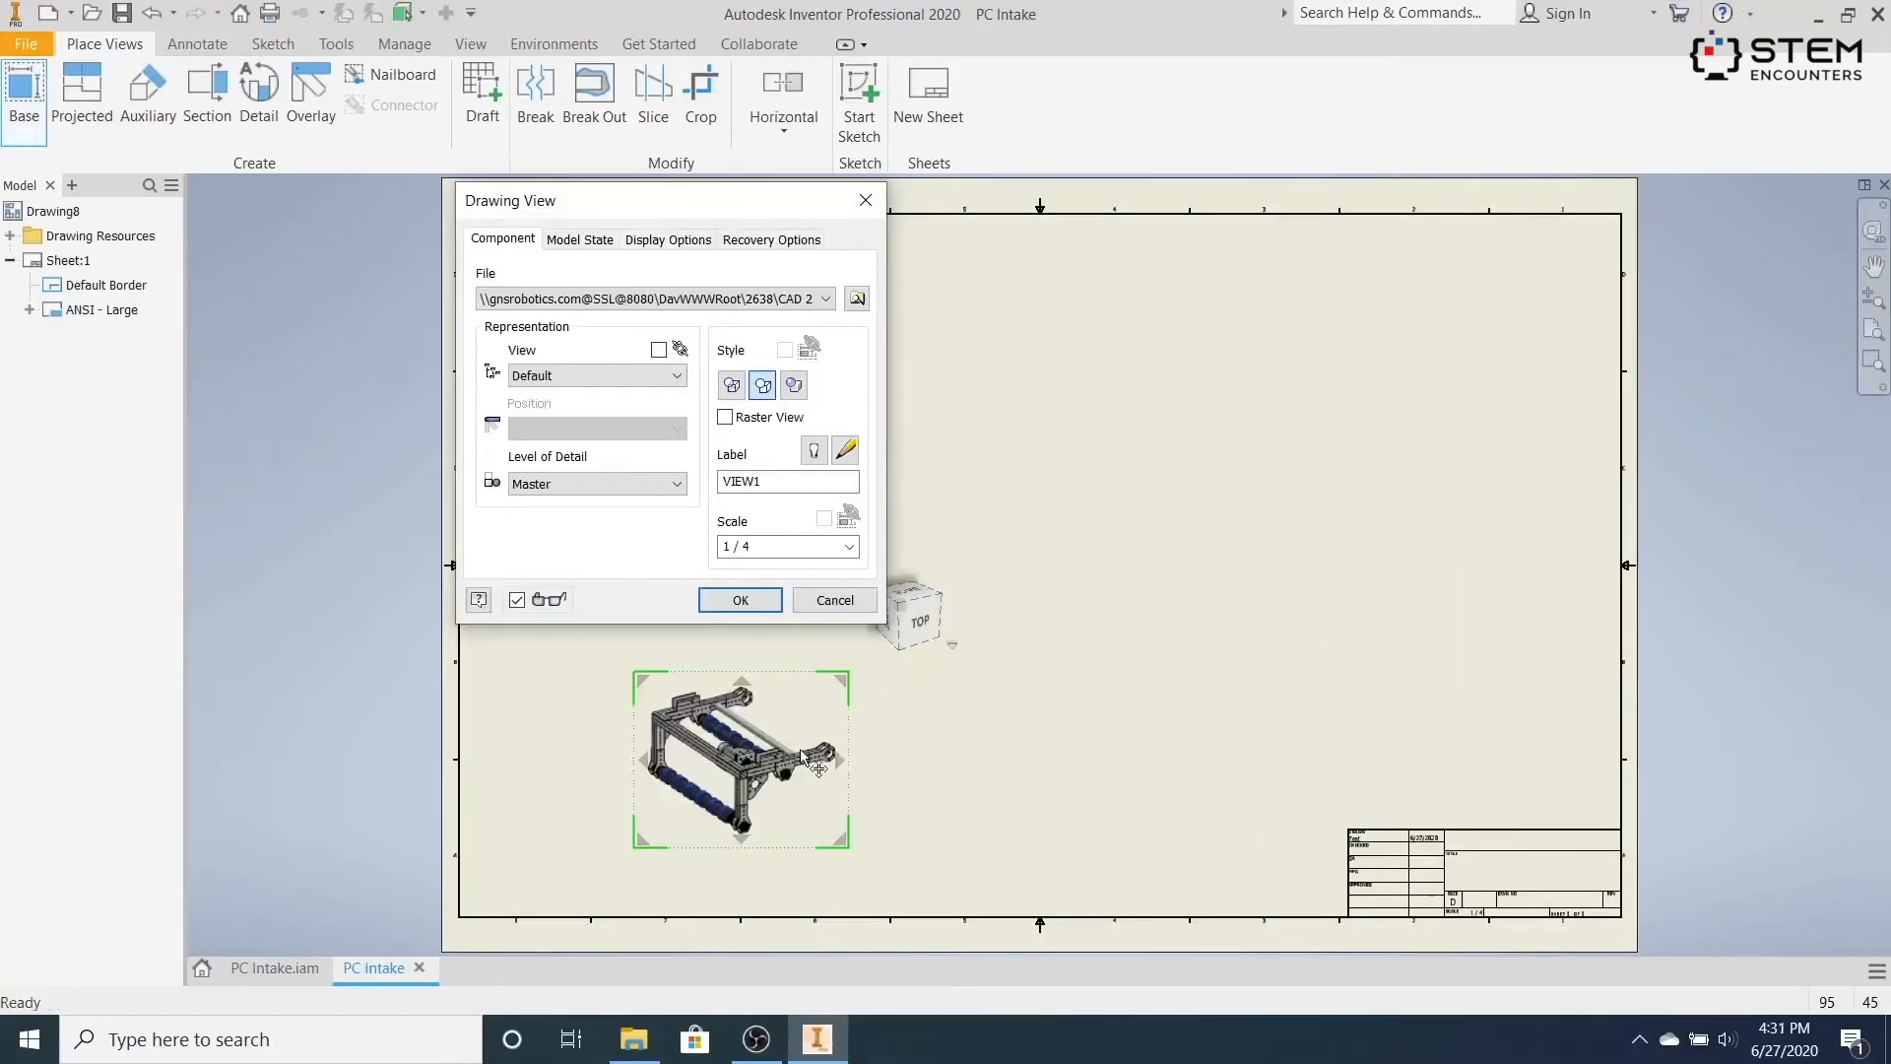
pyautogui.click(739, 600)
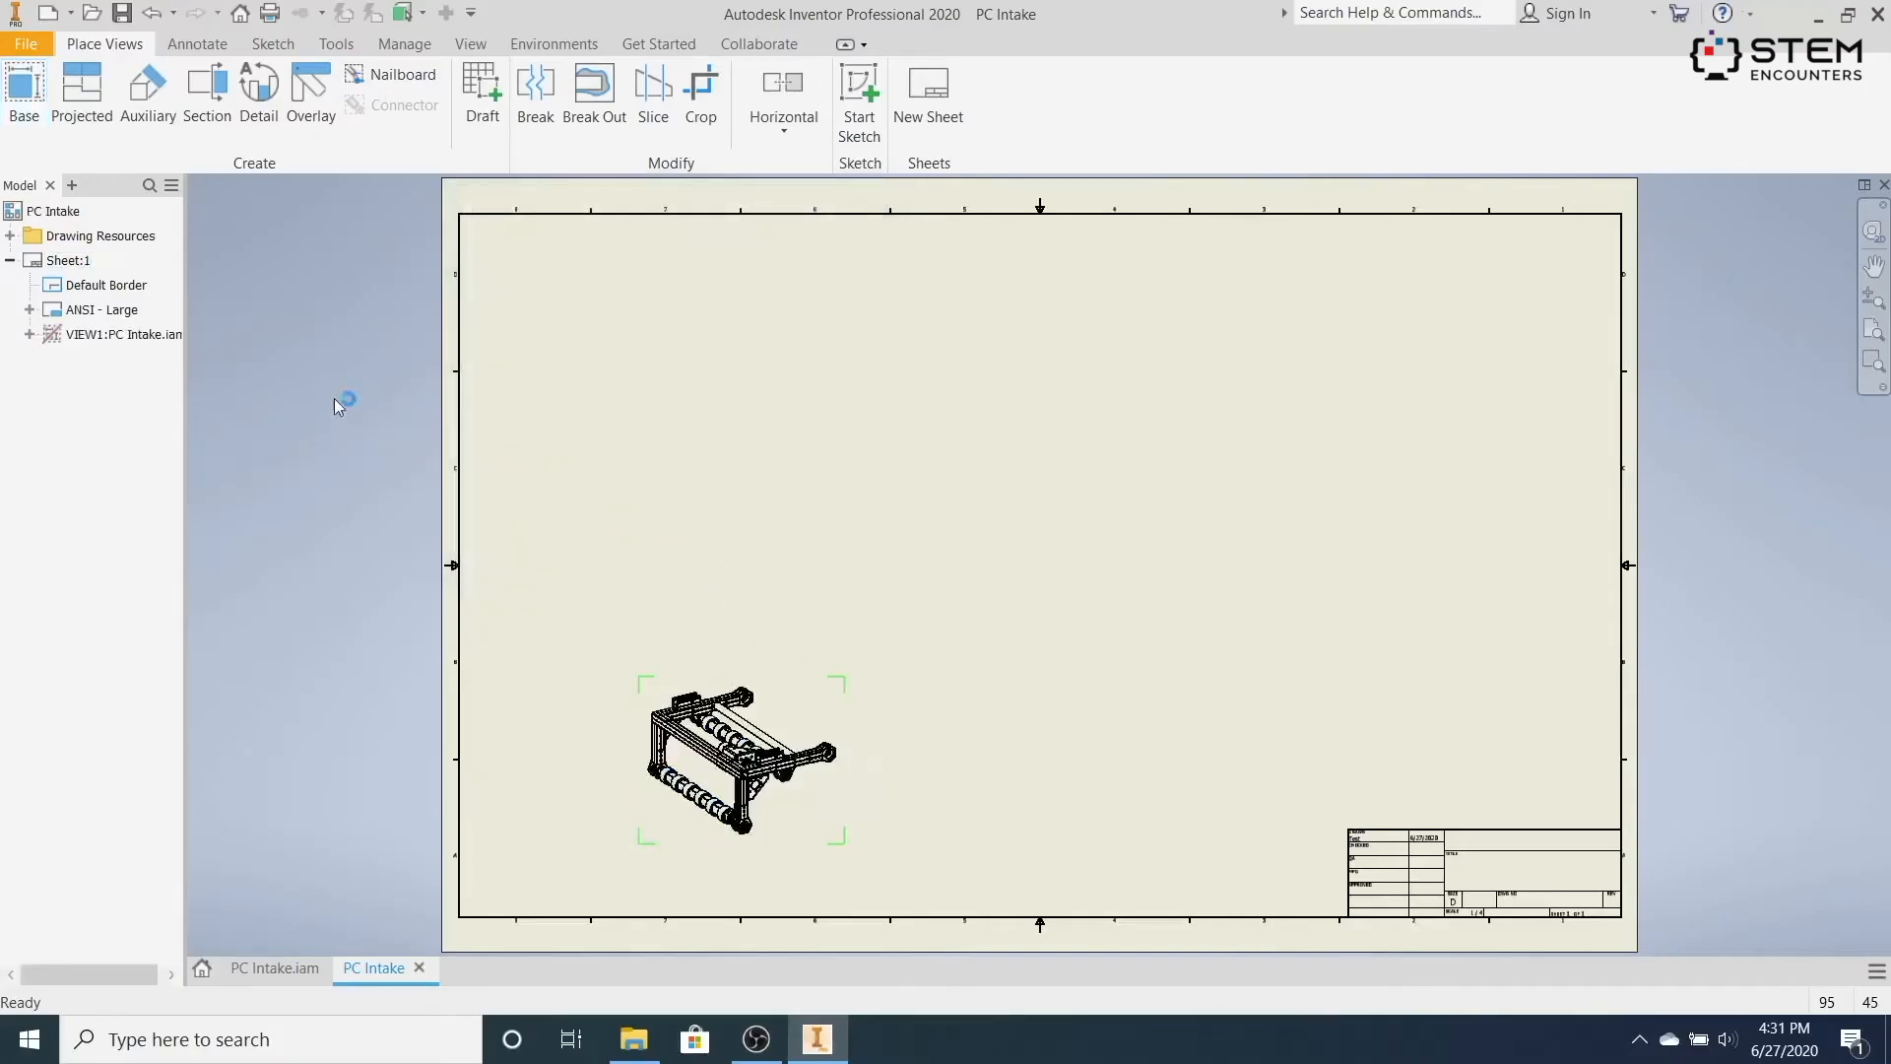
# Change the drawing sheet to a custom size in inches, 11 by 8.5, in landscape orientation.
pyautogui.rightClick(79, 262)
pyautogui.click(110, 432)
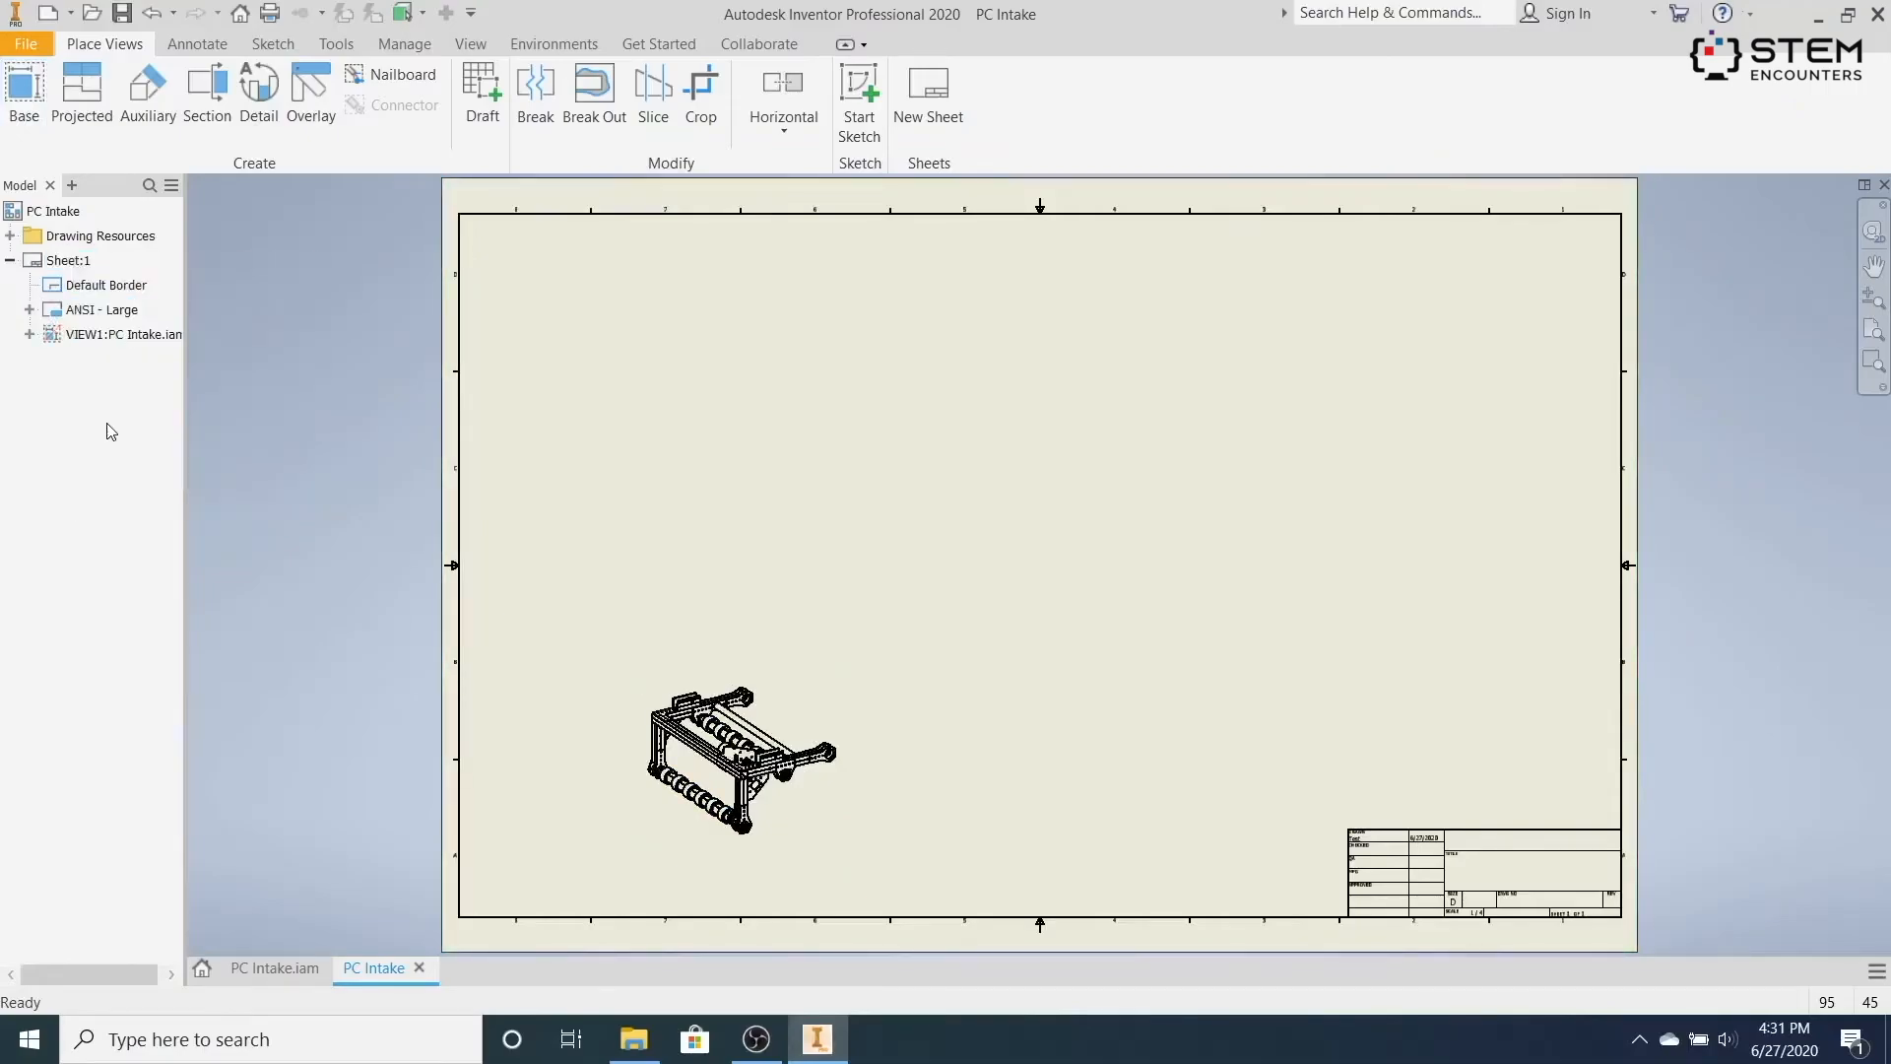
pyautogui.click(262, 335)
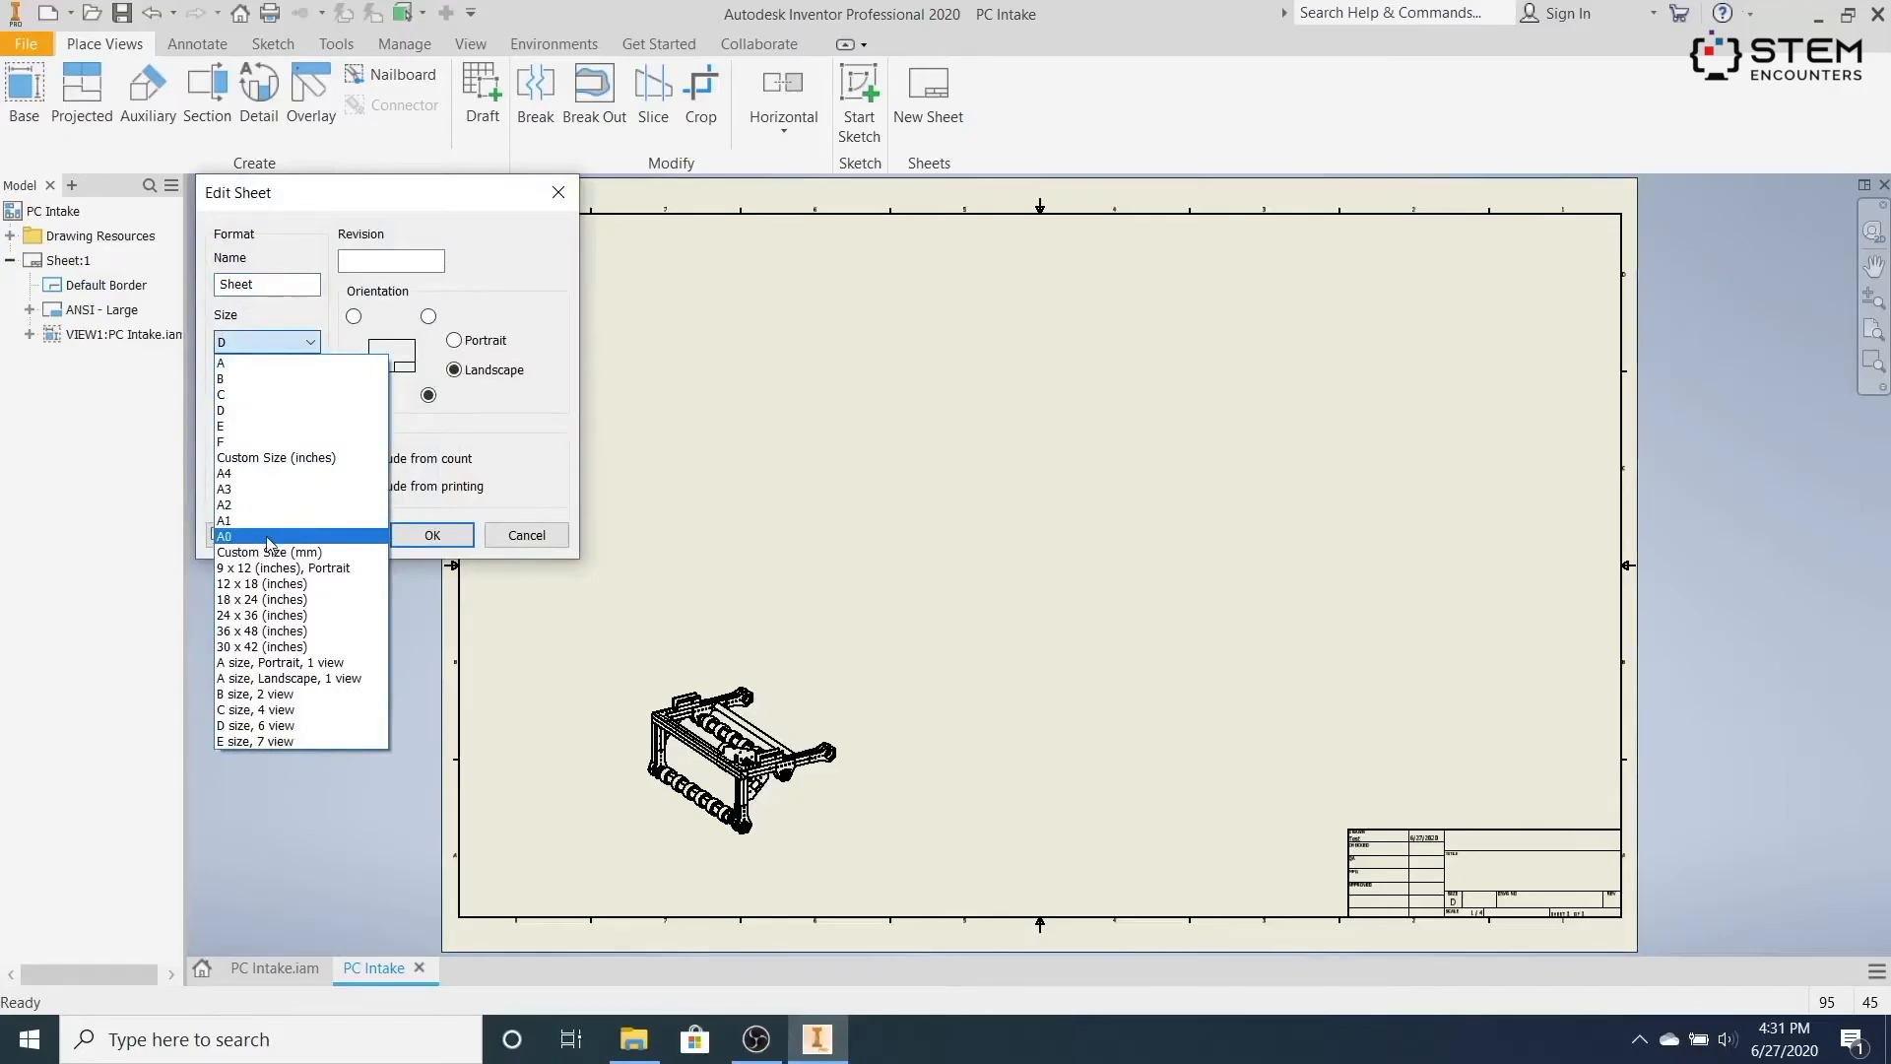
pyautogui.click(300, 457)
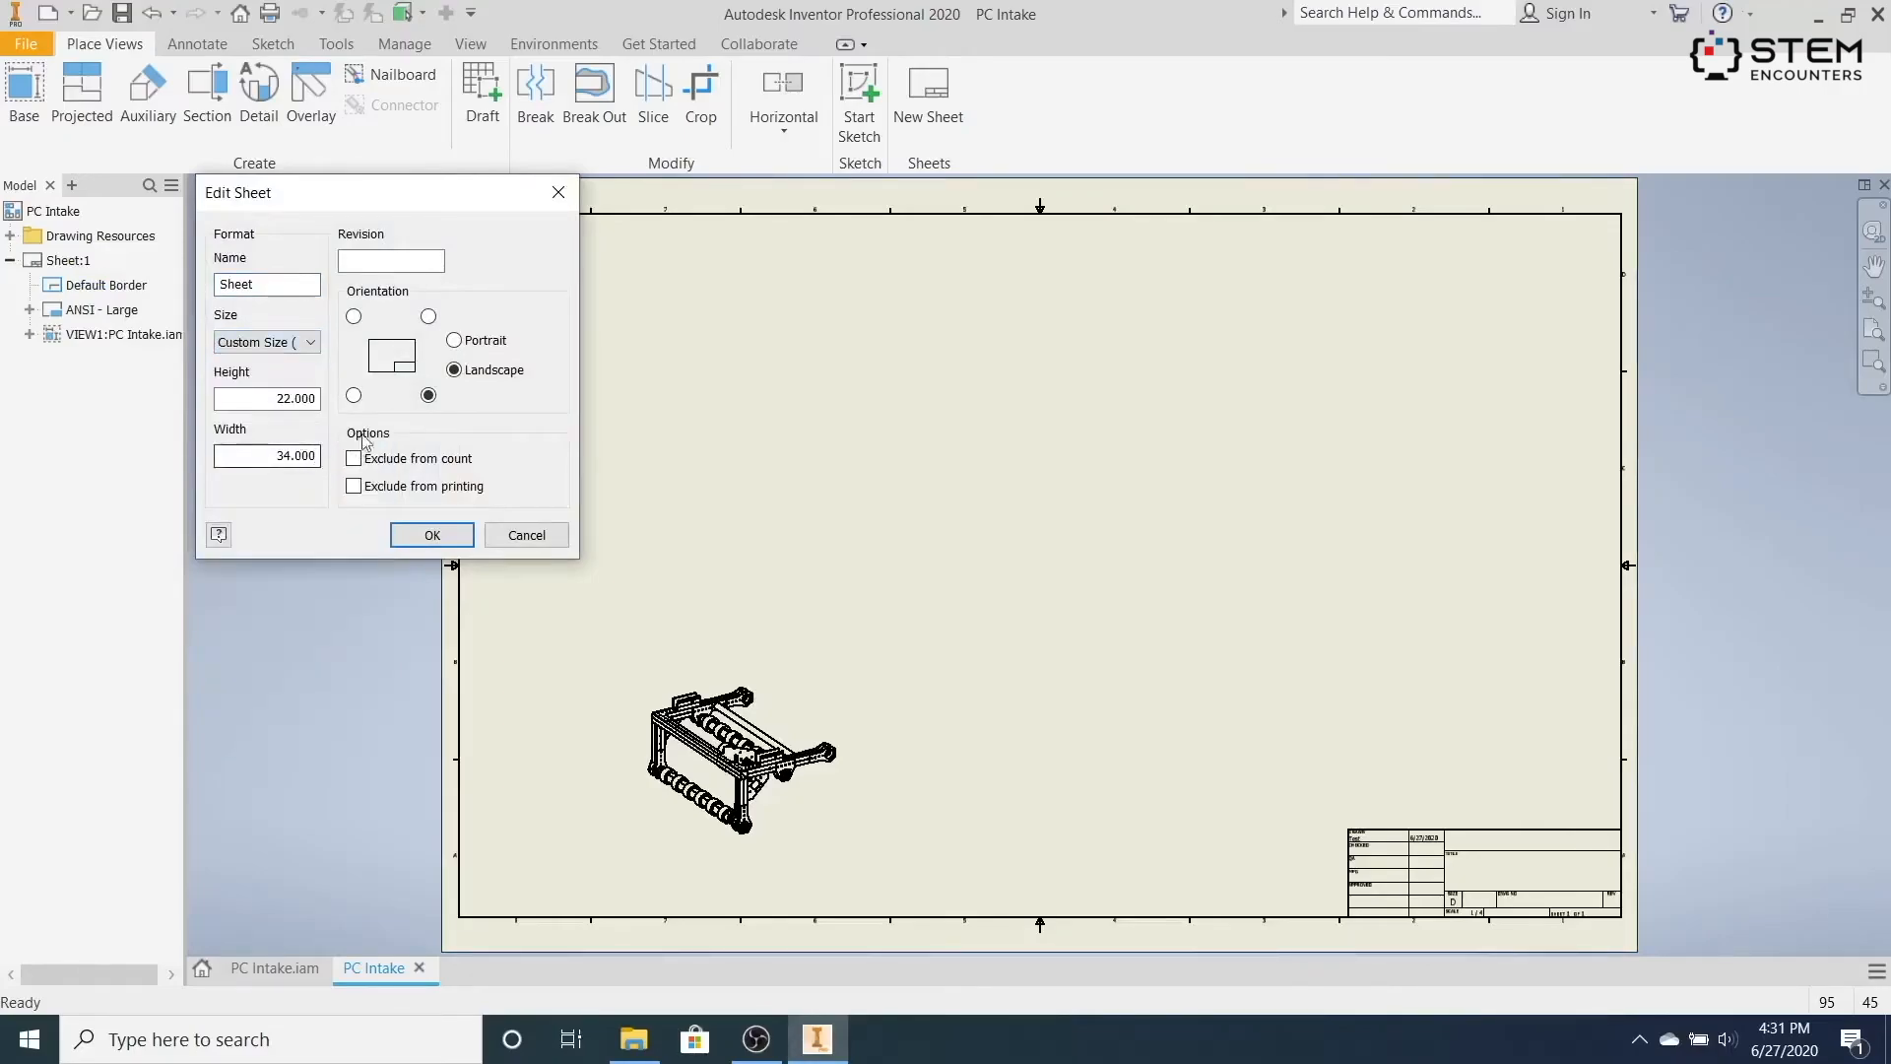
pyautogui.moveTo(242, 398); pyautogui.dragTo(415, 396)
pyautogui.write('11')
pyautogui.moveTo(253, 460); pyautogui.dragTo(319, 460)
pyautogui.write('8.5')
pyautogui.press('Return')
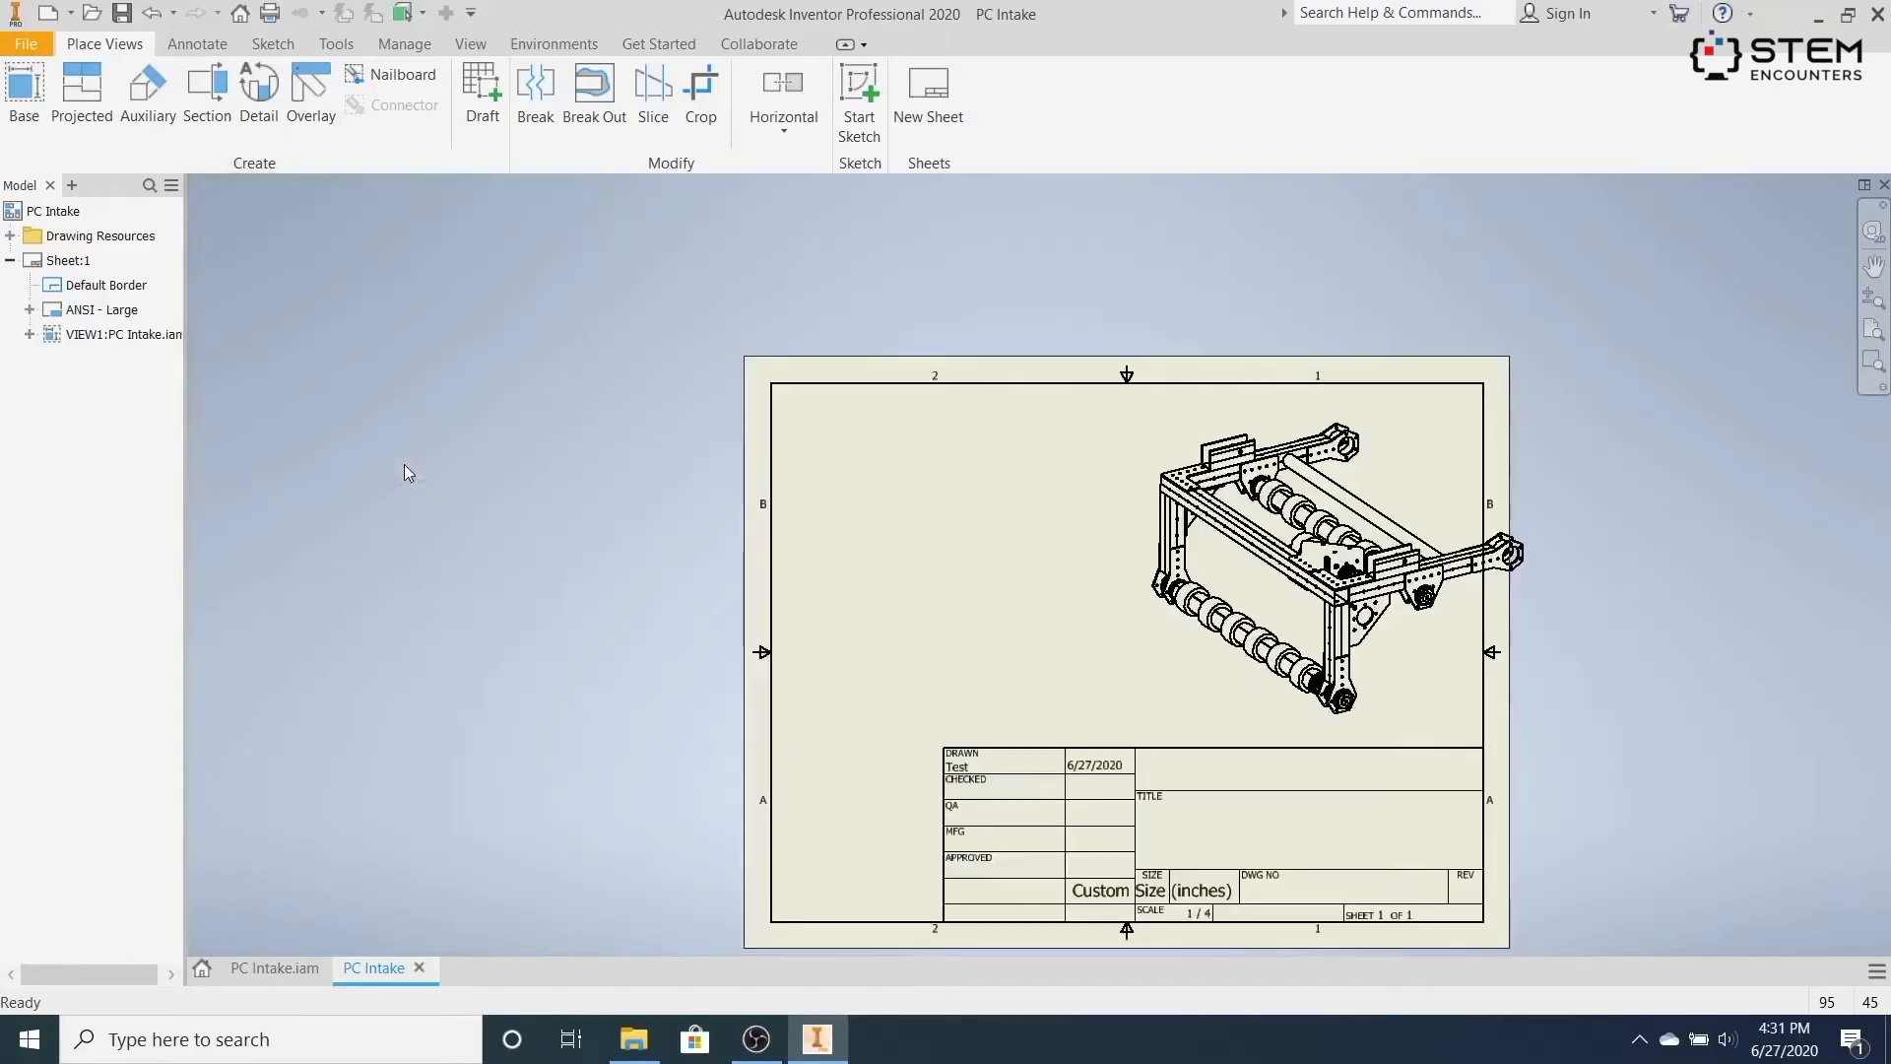
# Delete the ANSI - Large title block from the sheet and move the assembly view to the middle of the page.
pyautogui.moveTo(1403, 413); pyautogui.dragTo(1212, 412)
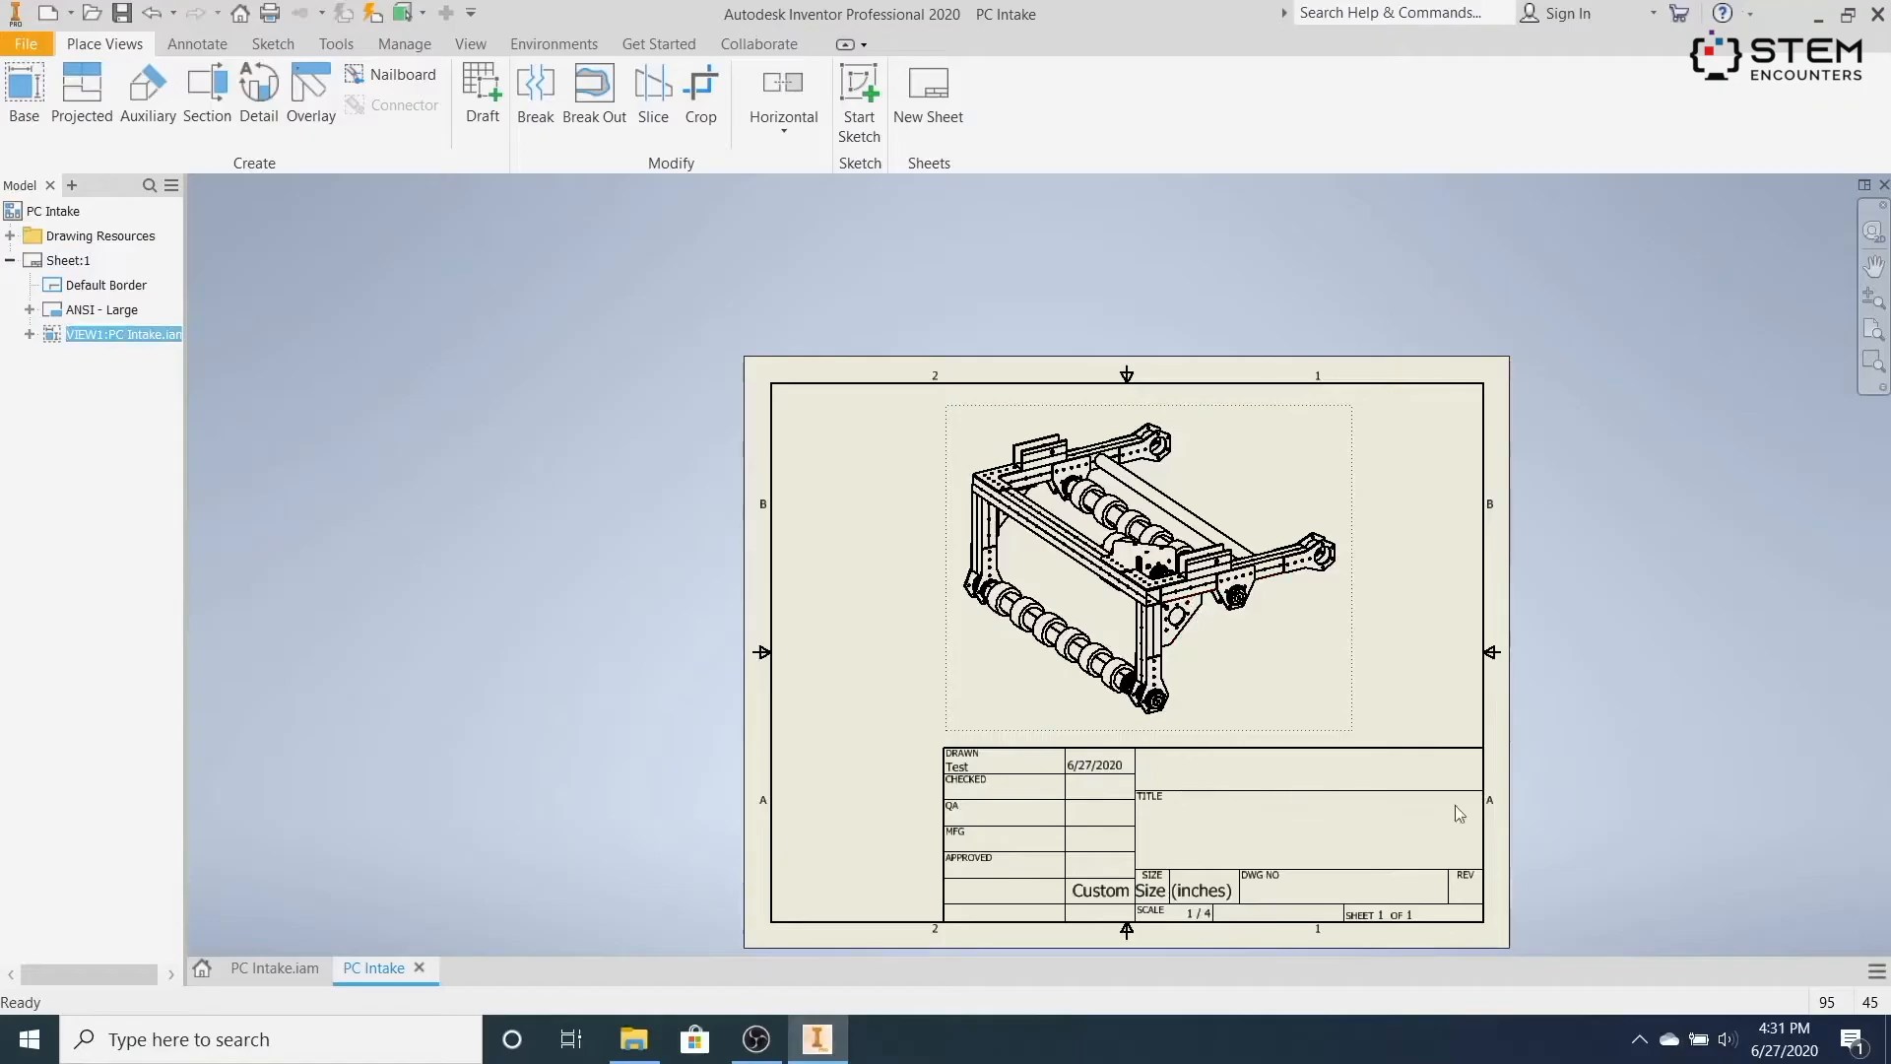
pyautogui.click(118, 312)
pyautogui.rightClick(118, 312)
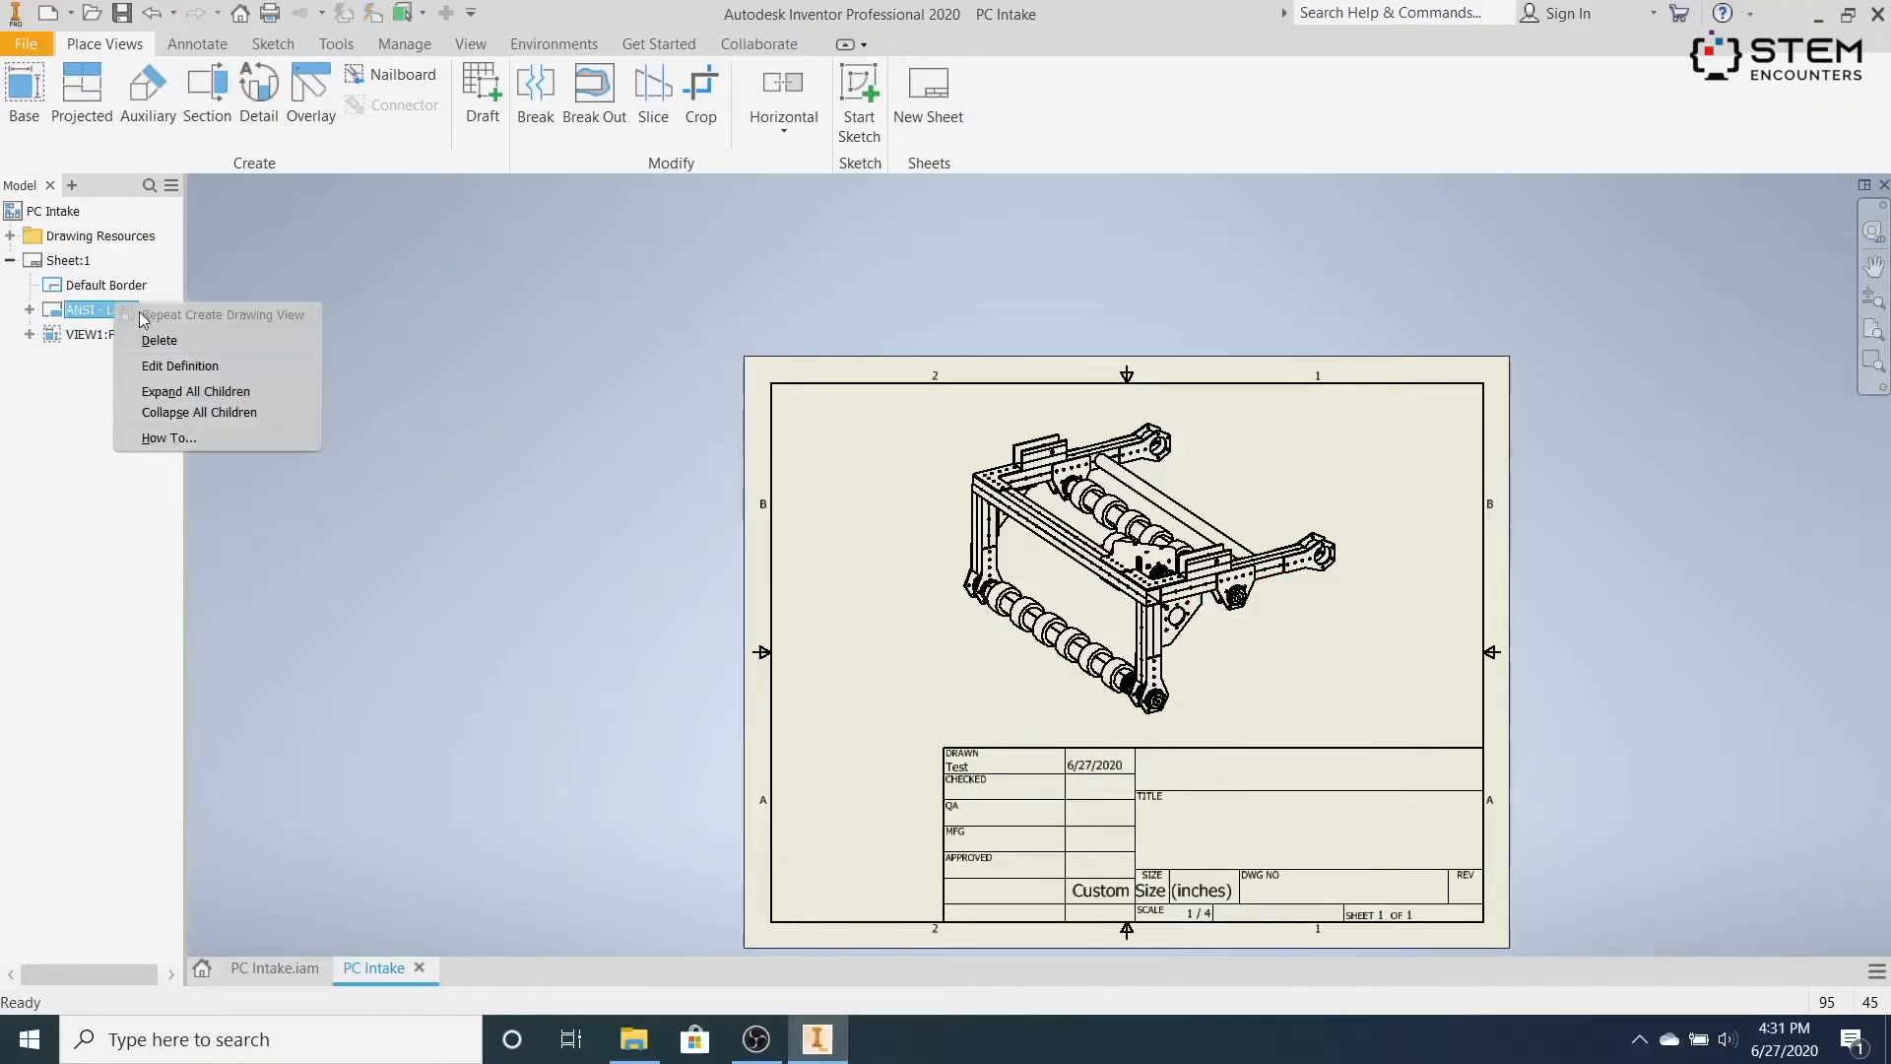
pyautogui.click(179, 349)
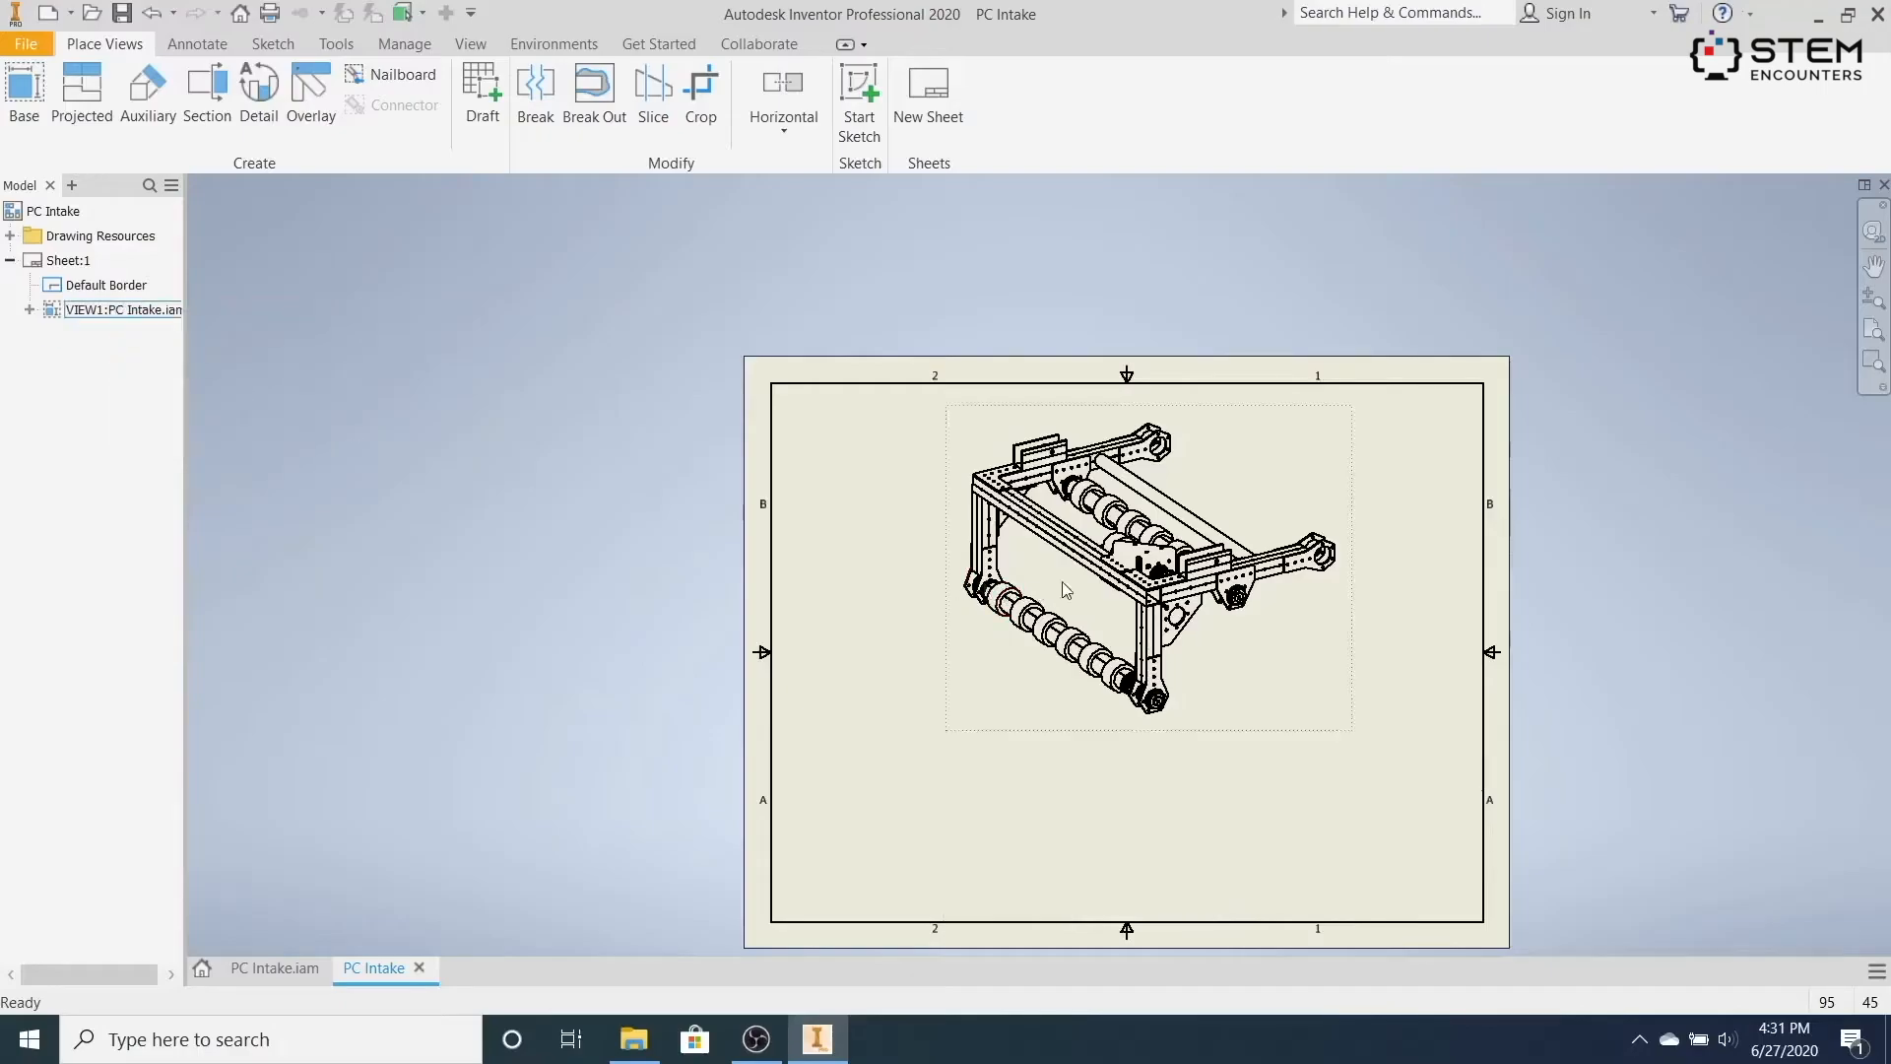
pyautogui.moveTo(1269, 431); pyautogui.dragTo(1273, 511)
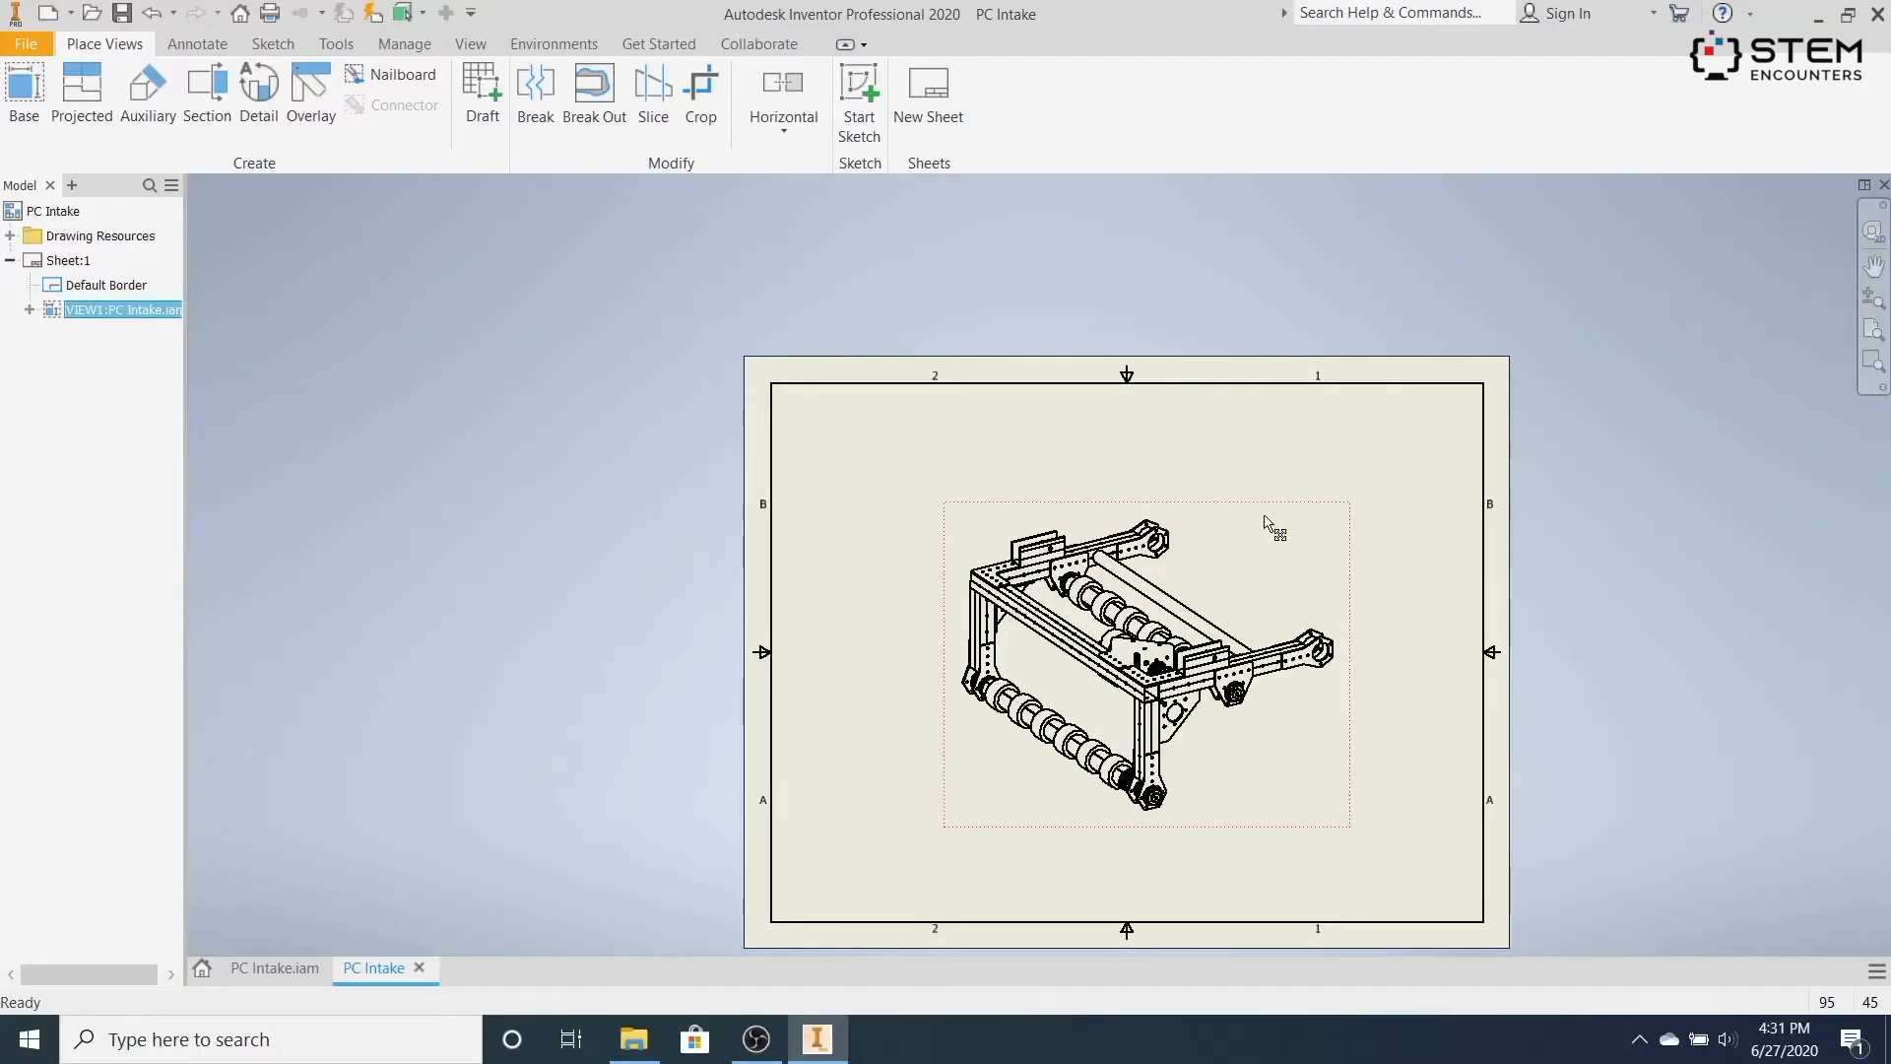
# Set the assembly view's scale to 1.5/4.
pyautogui.doubleClick(1265, 531)
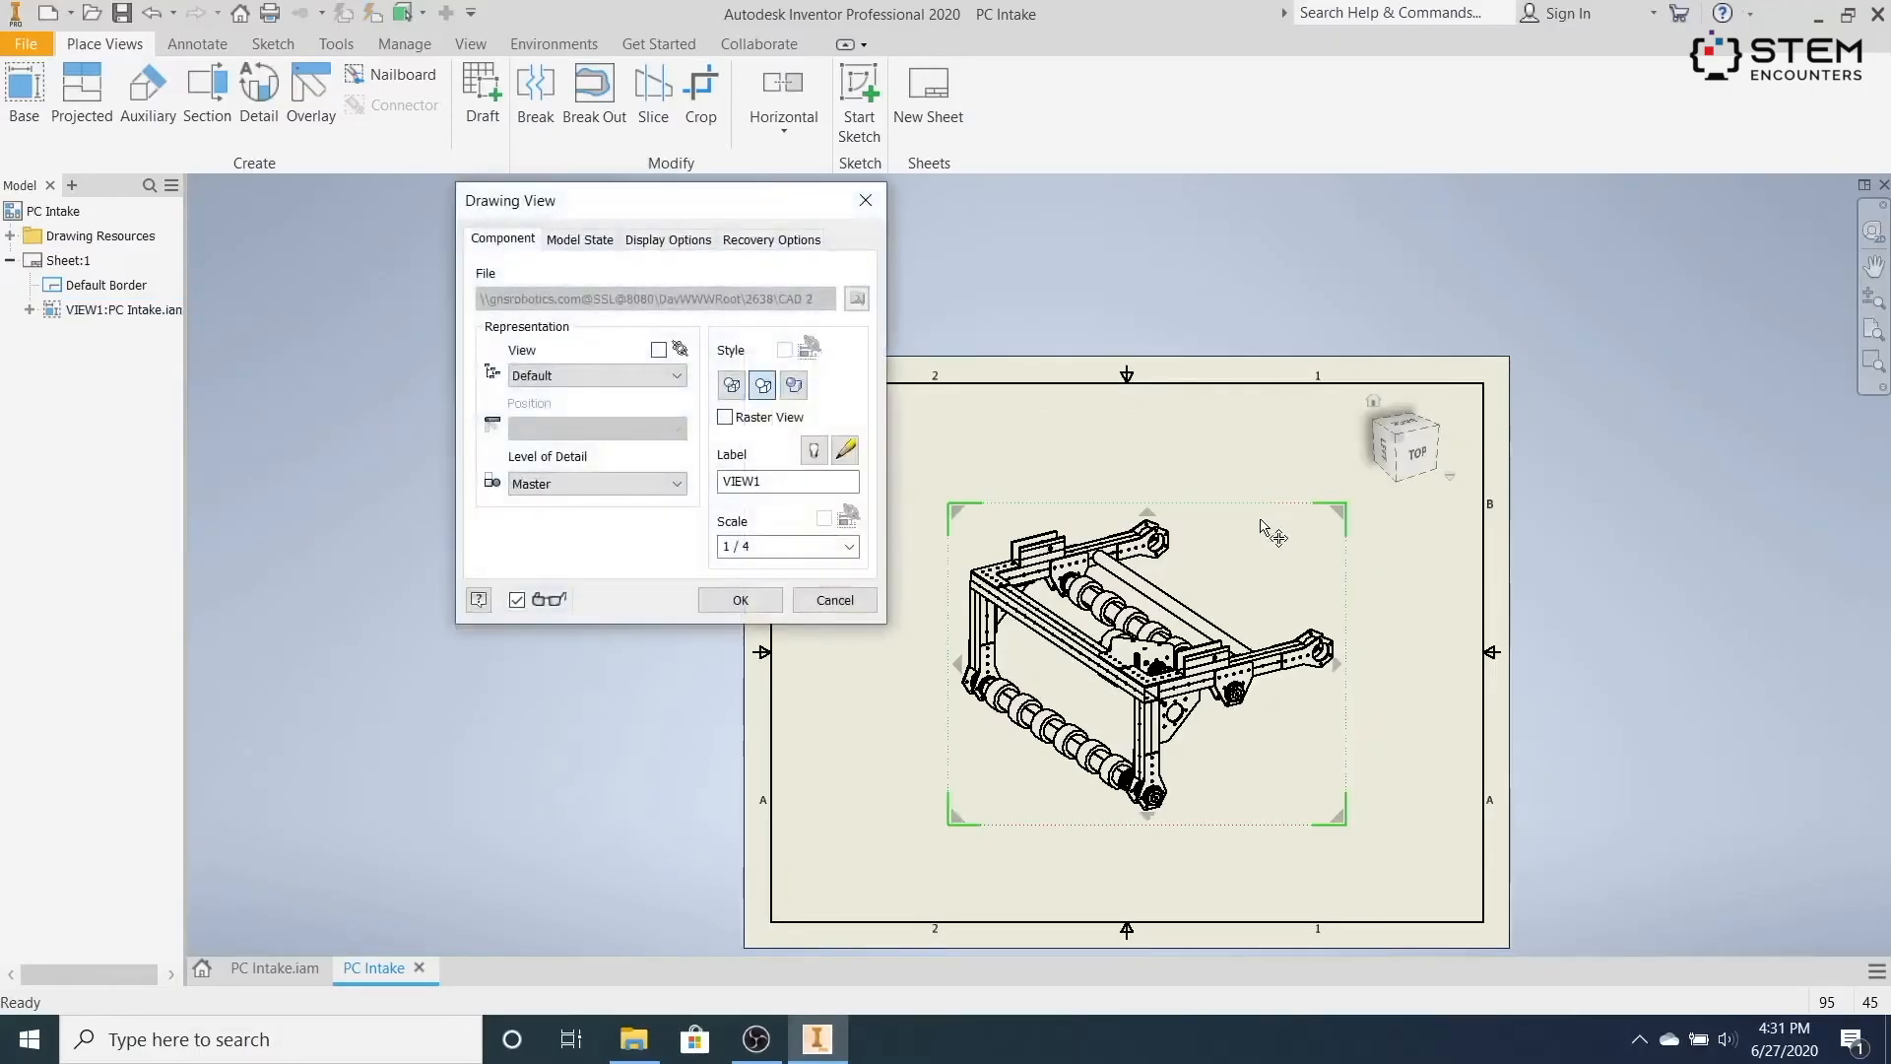
pyautogui.moveTo(797, 548); pyautogui.dragTo(733, 545)
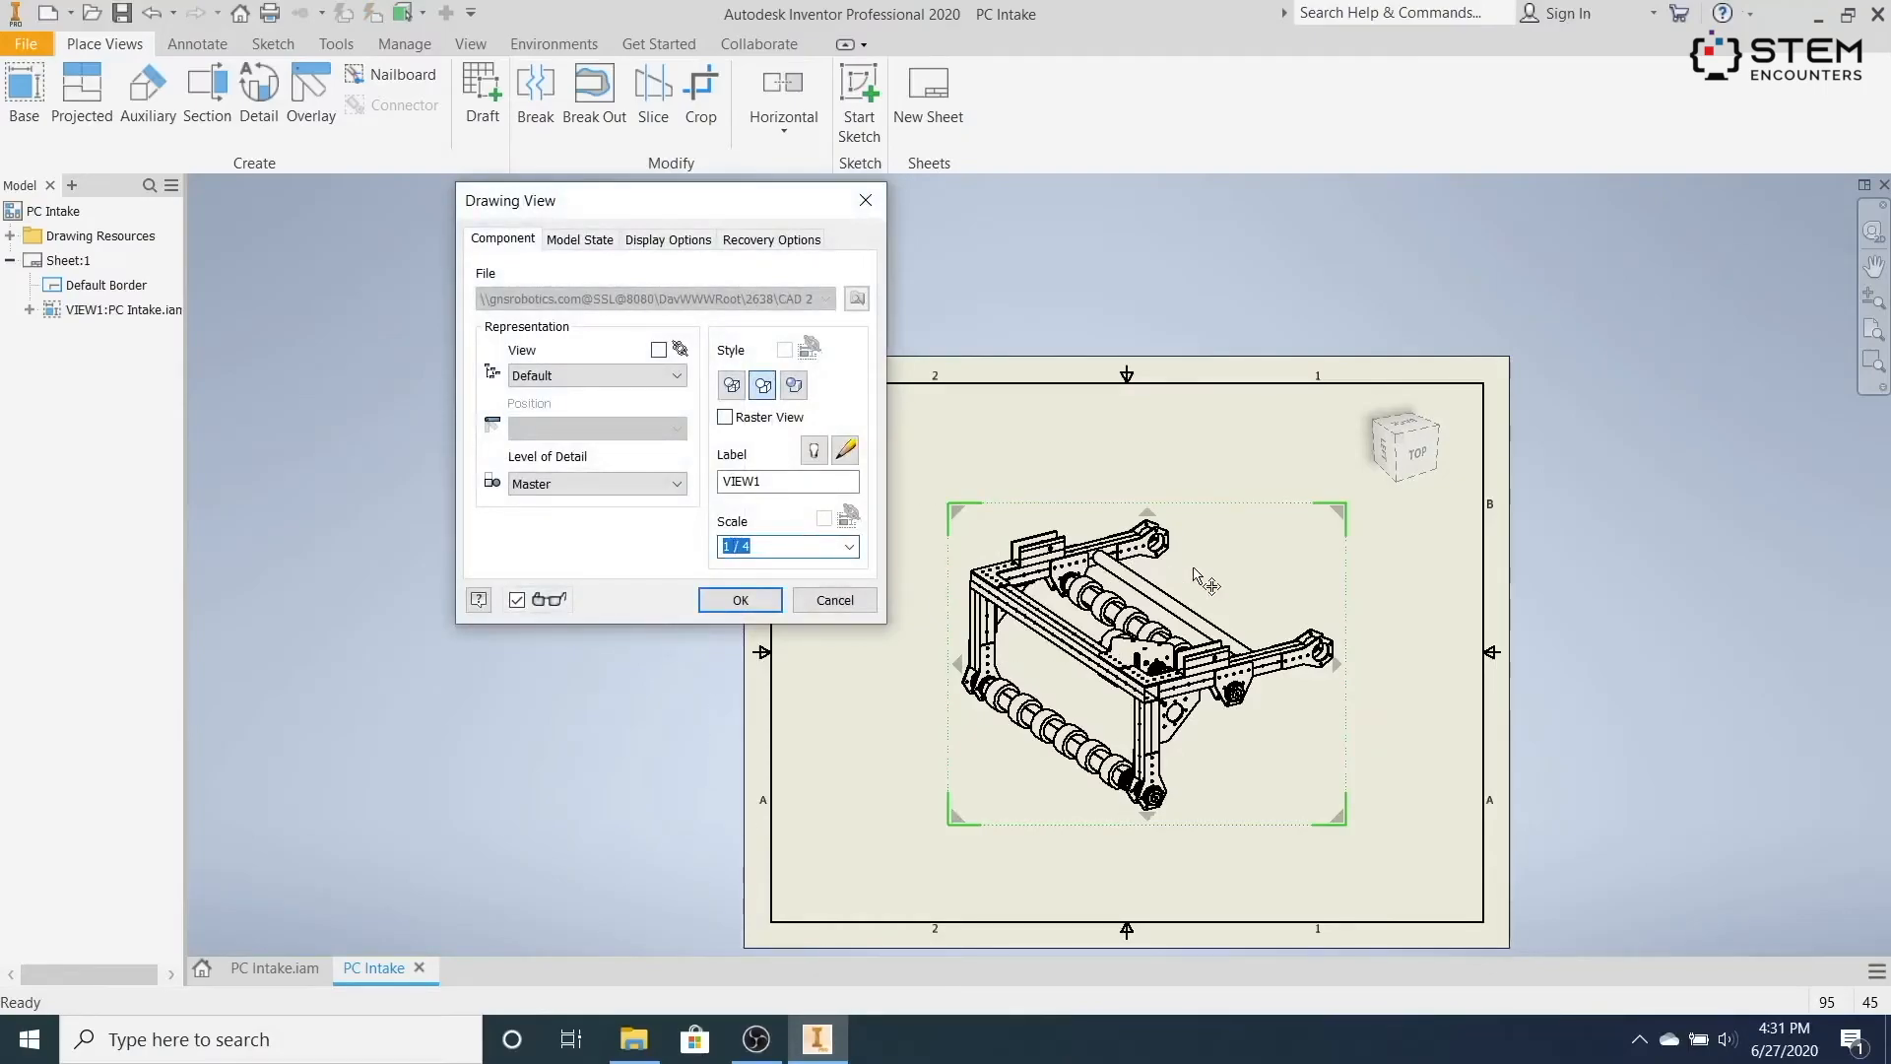
pyautogui.write('1.5/4')
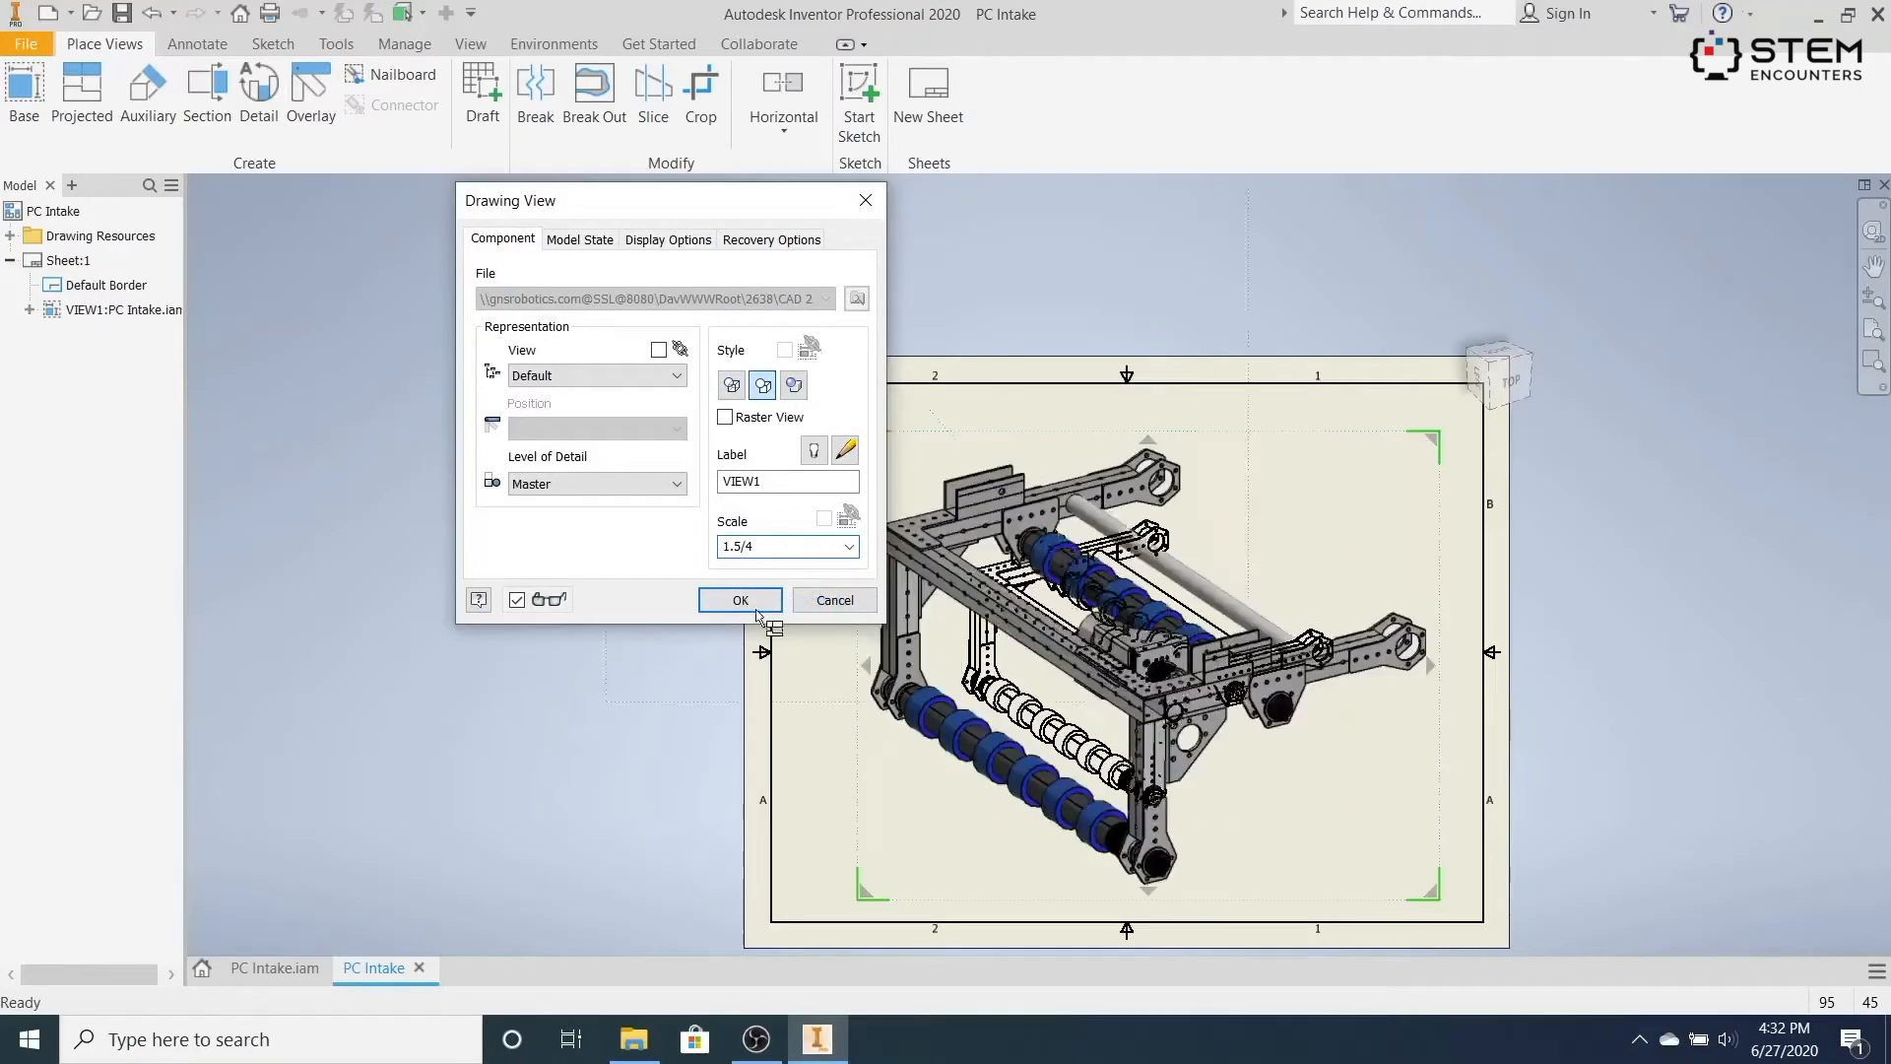
pyautogui.click(740, 601)
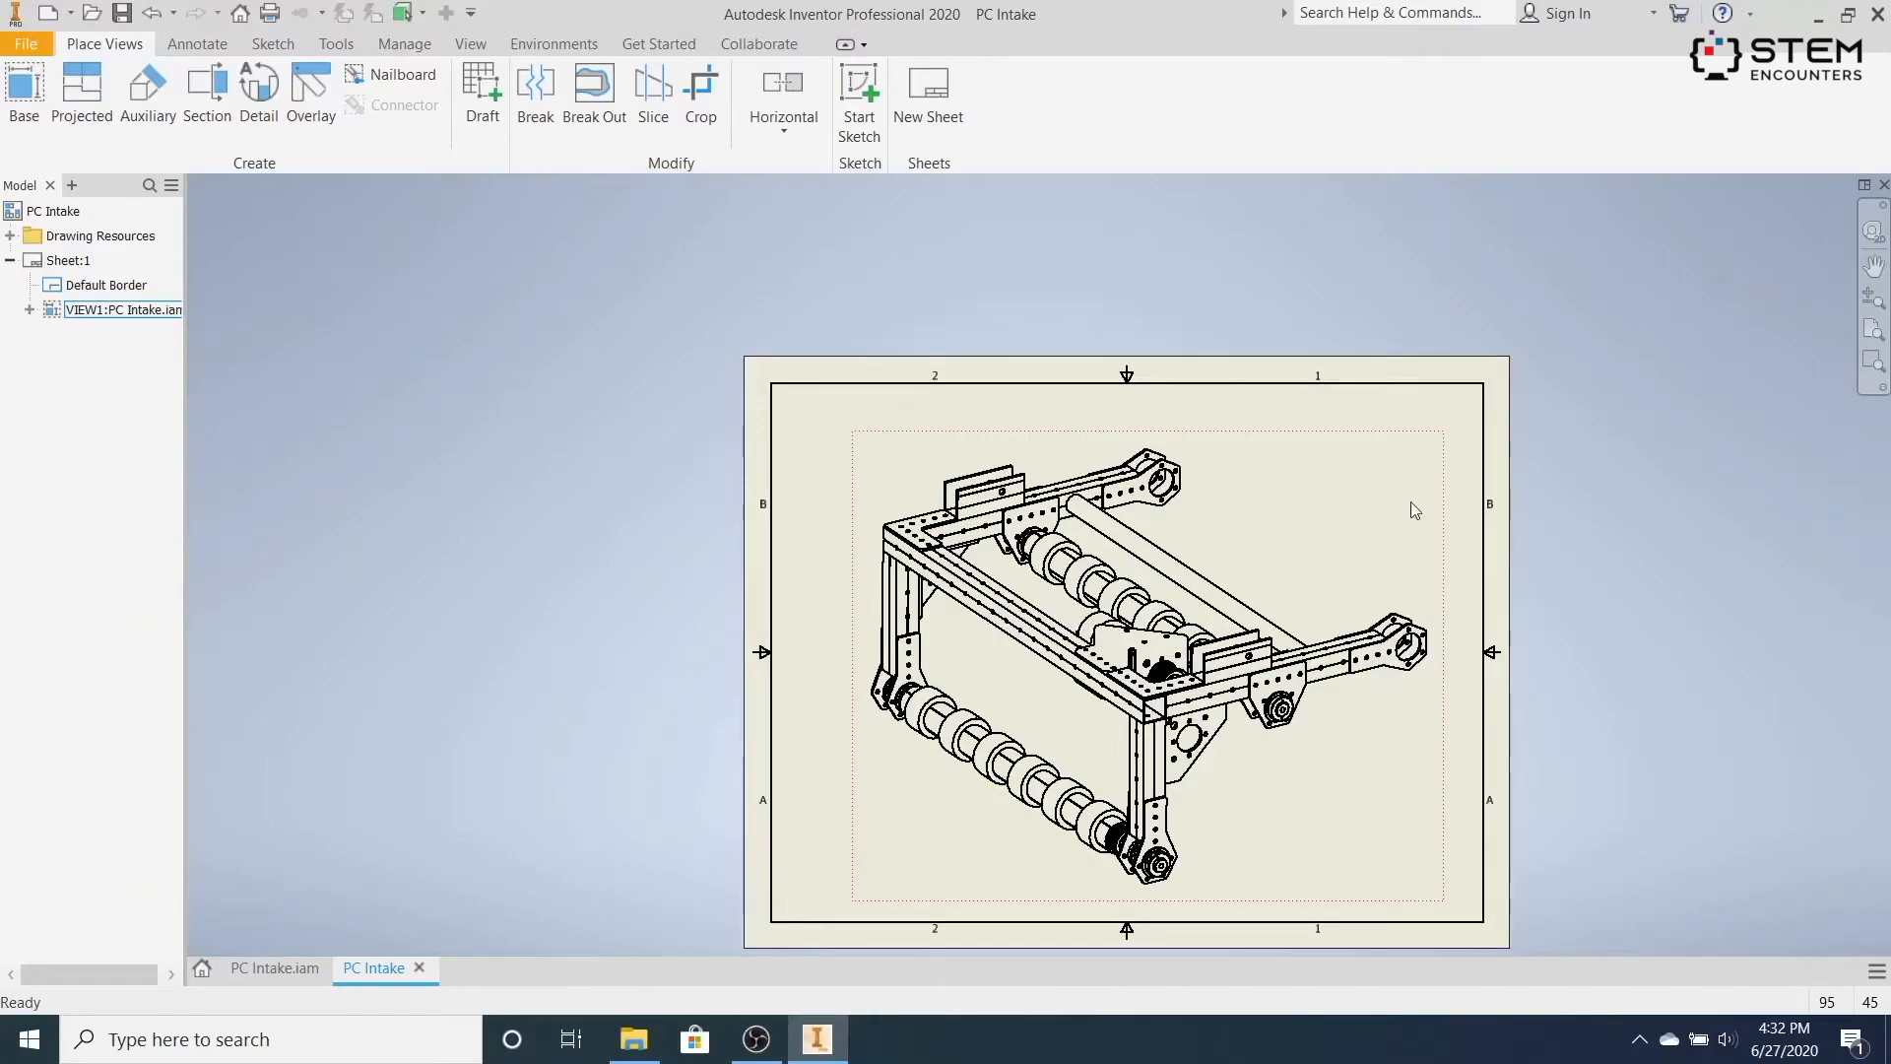
# Reorient the assembly view to the LEFT face, rotated so the rollers run horizontally, and shift it slightly up the sheet.
pyautogui.doubleClick(1361, 458)
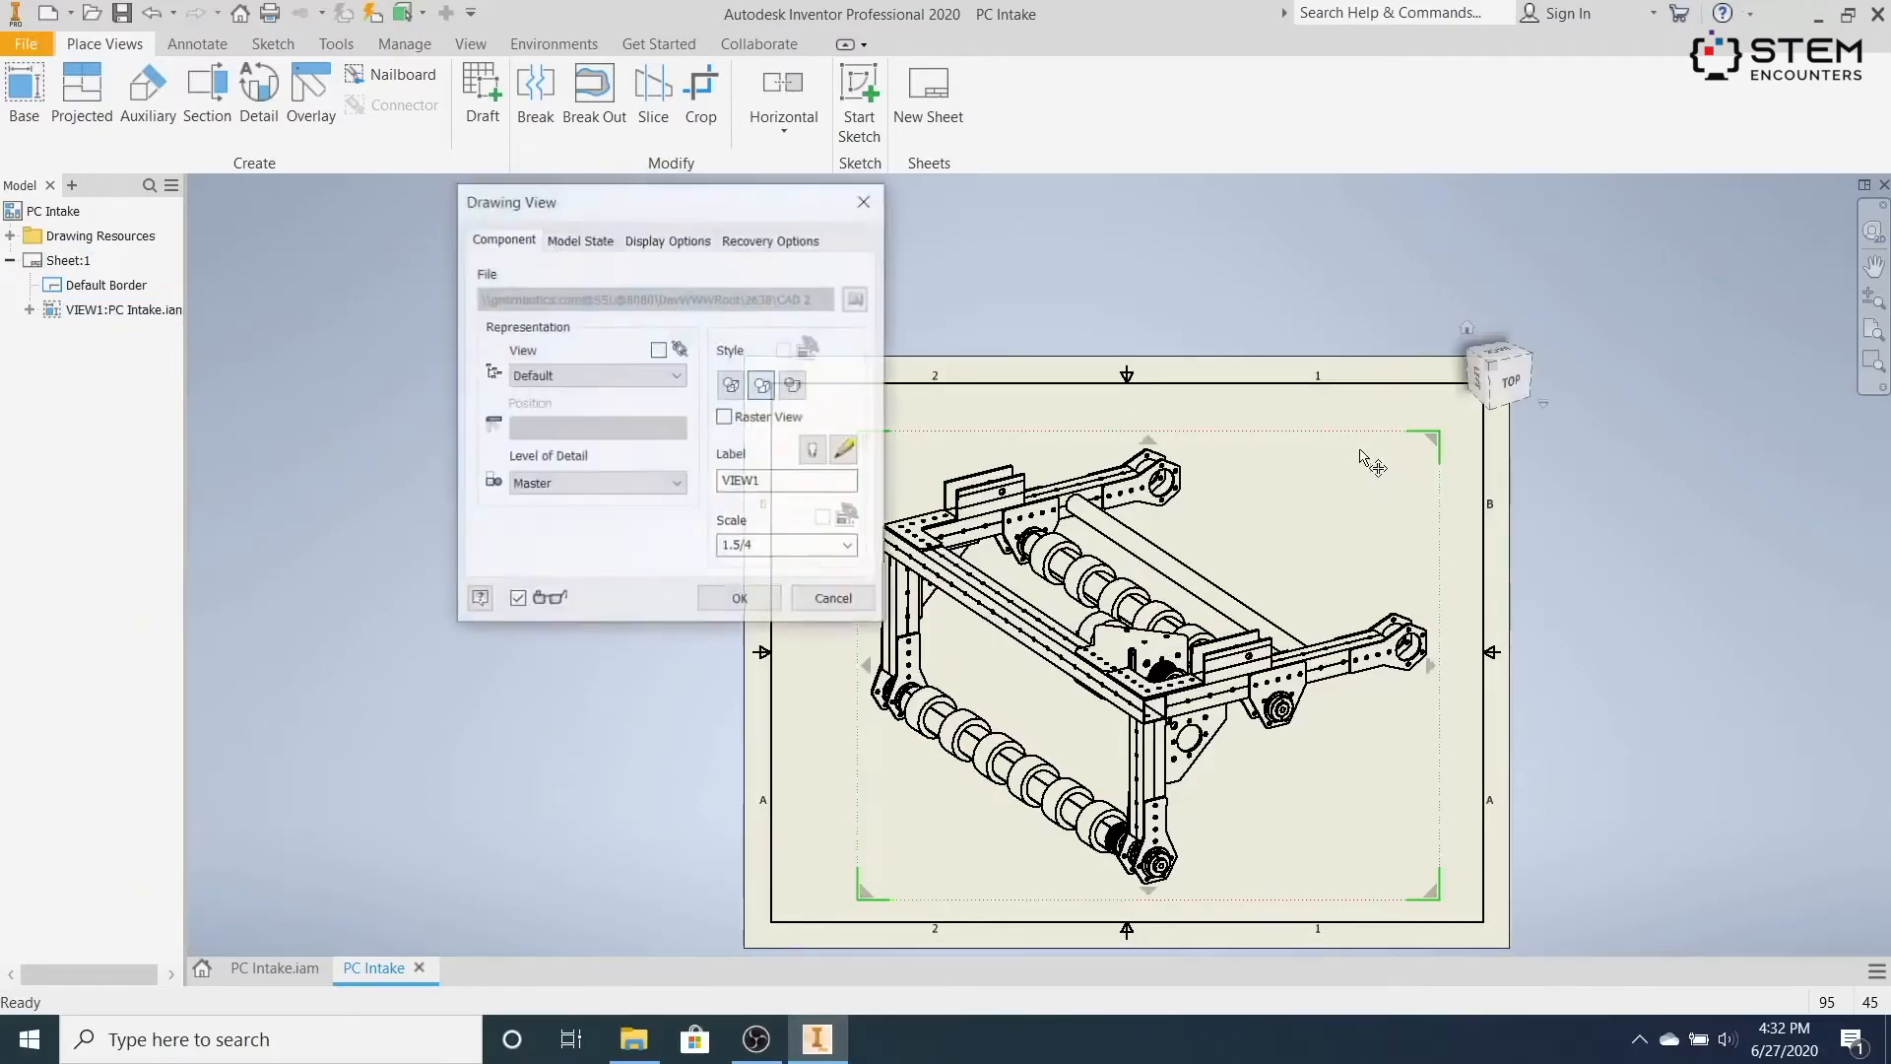
pyautogui.click(1517, 379)
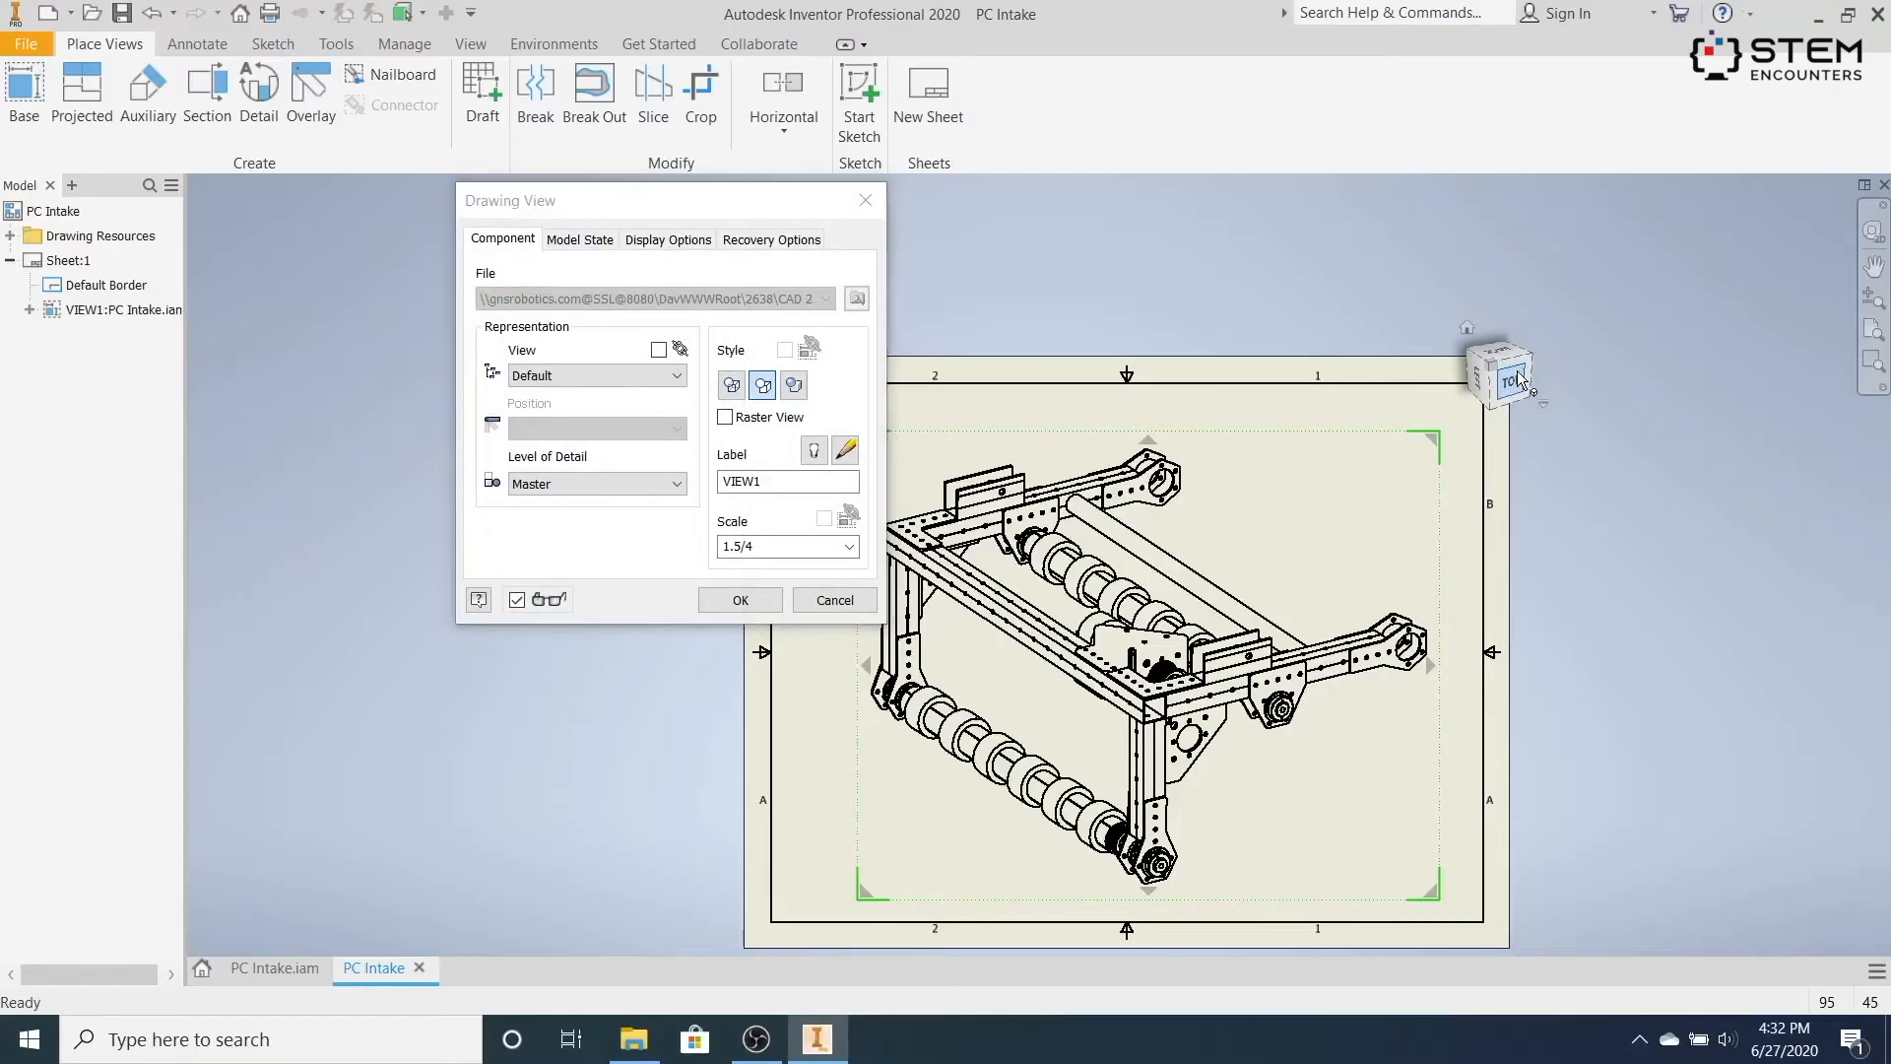
pyautogui.click(1498, 337)
pyautogui.click(1465, 372)
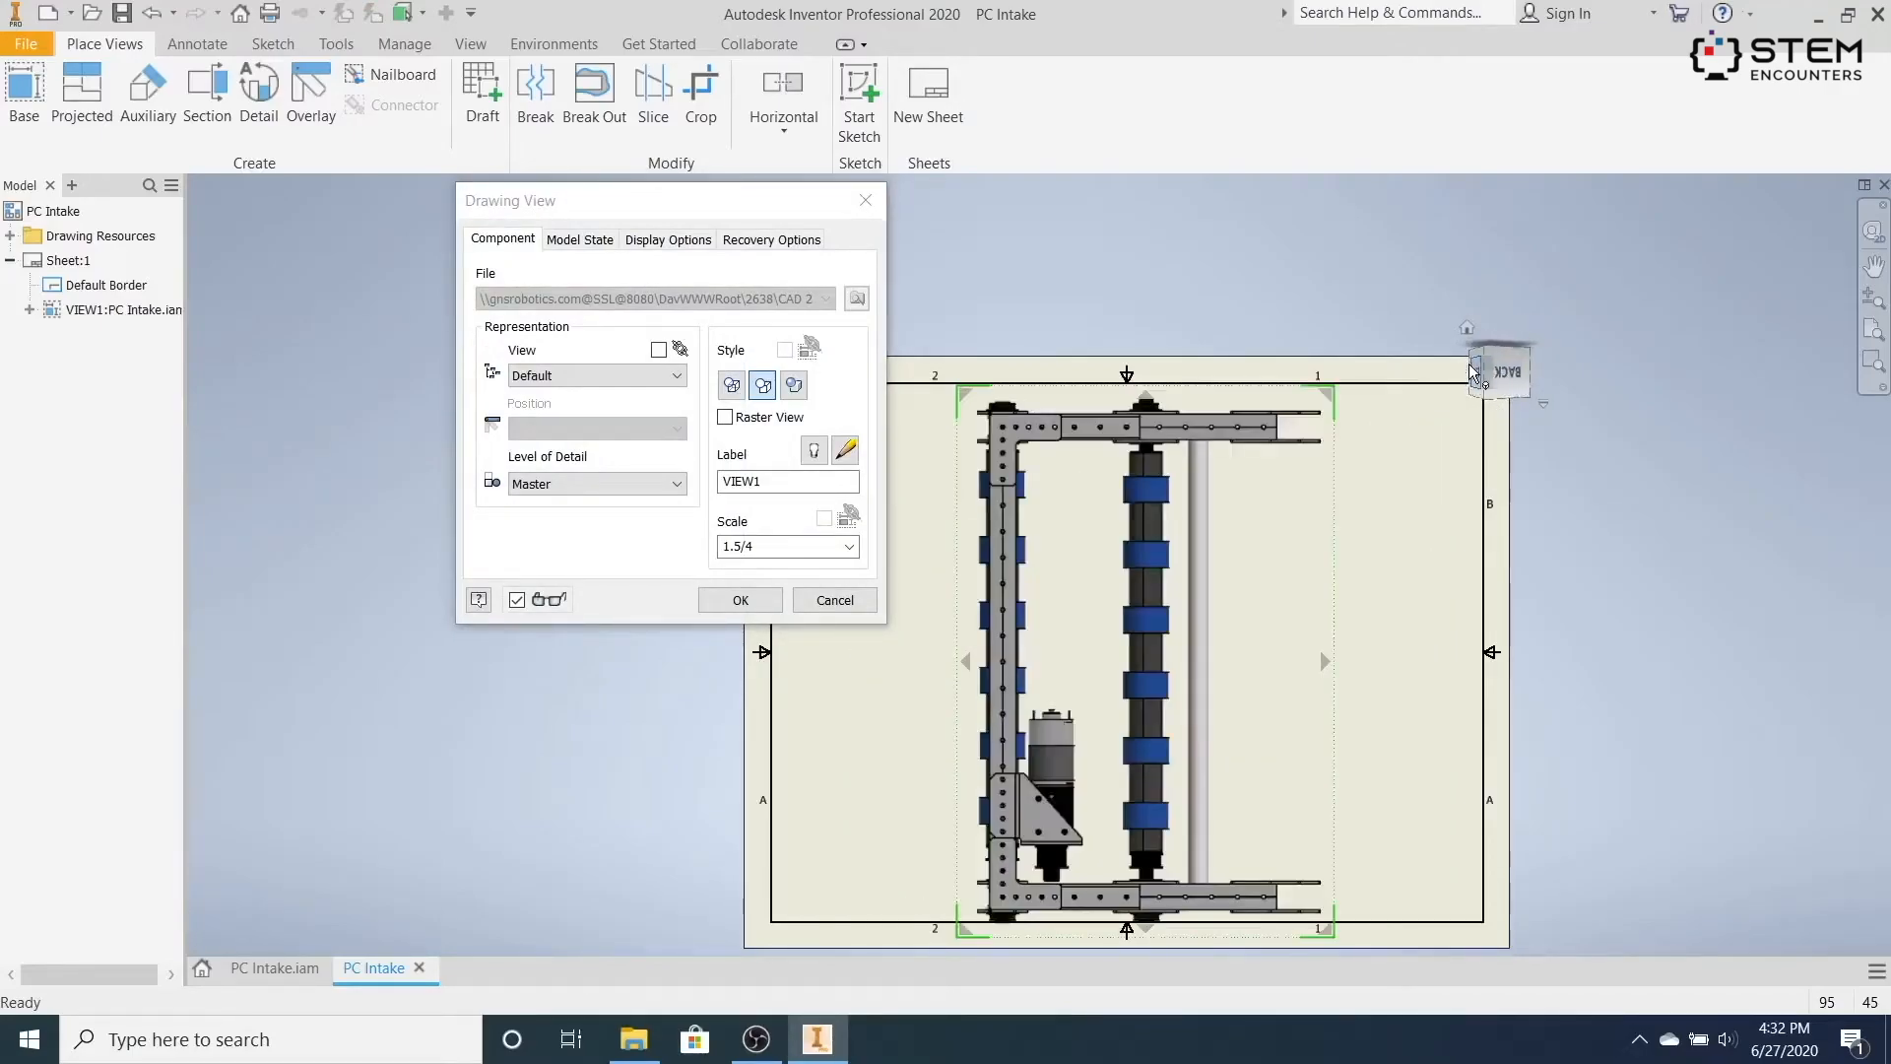
pyautogui.click(1536, 337)
pyautogui.click(774, 602)
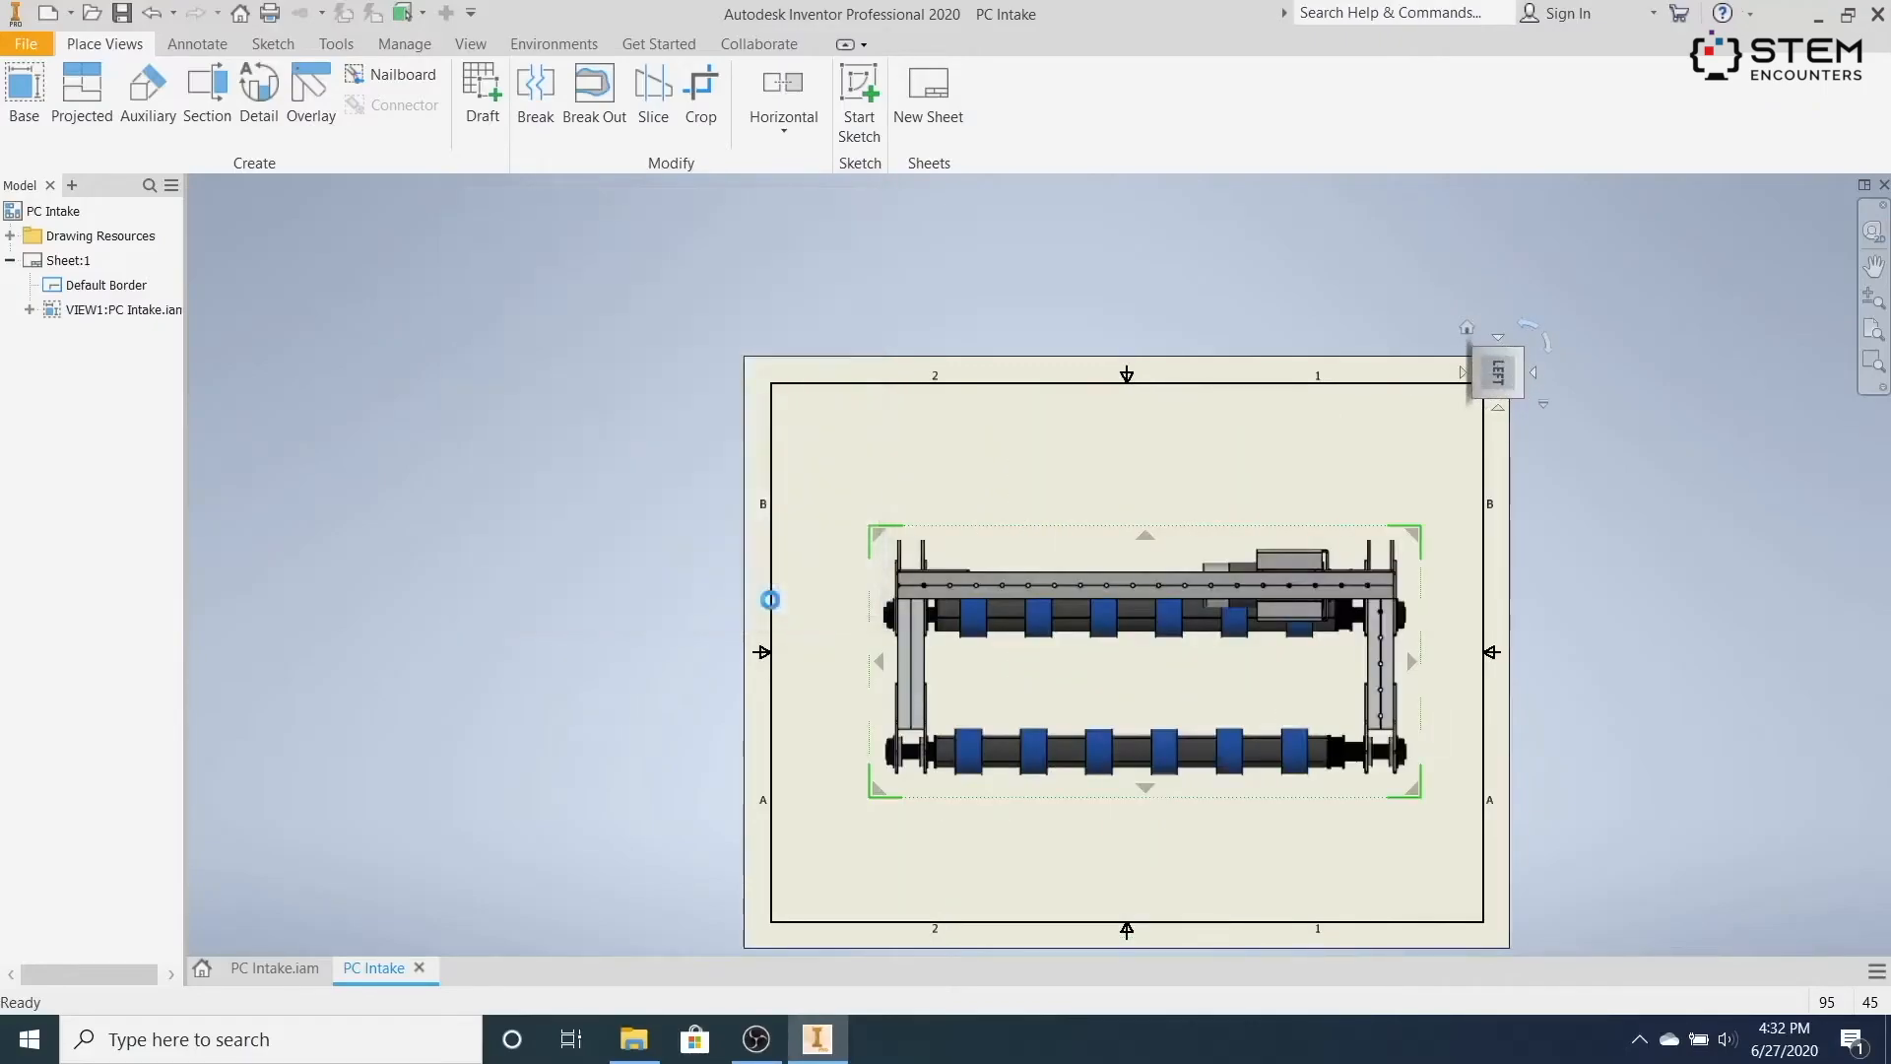
pyautogui.moveTo(1070, 532); pyautogui.dragTo(1047, 495)
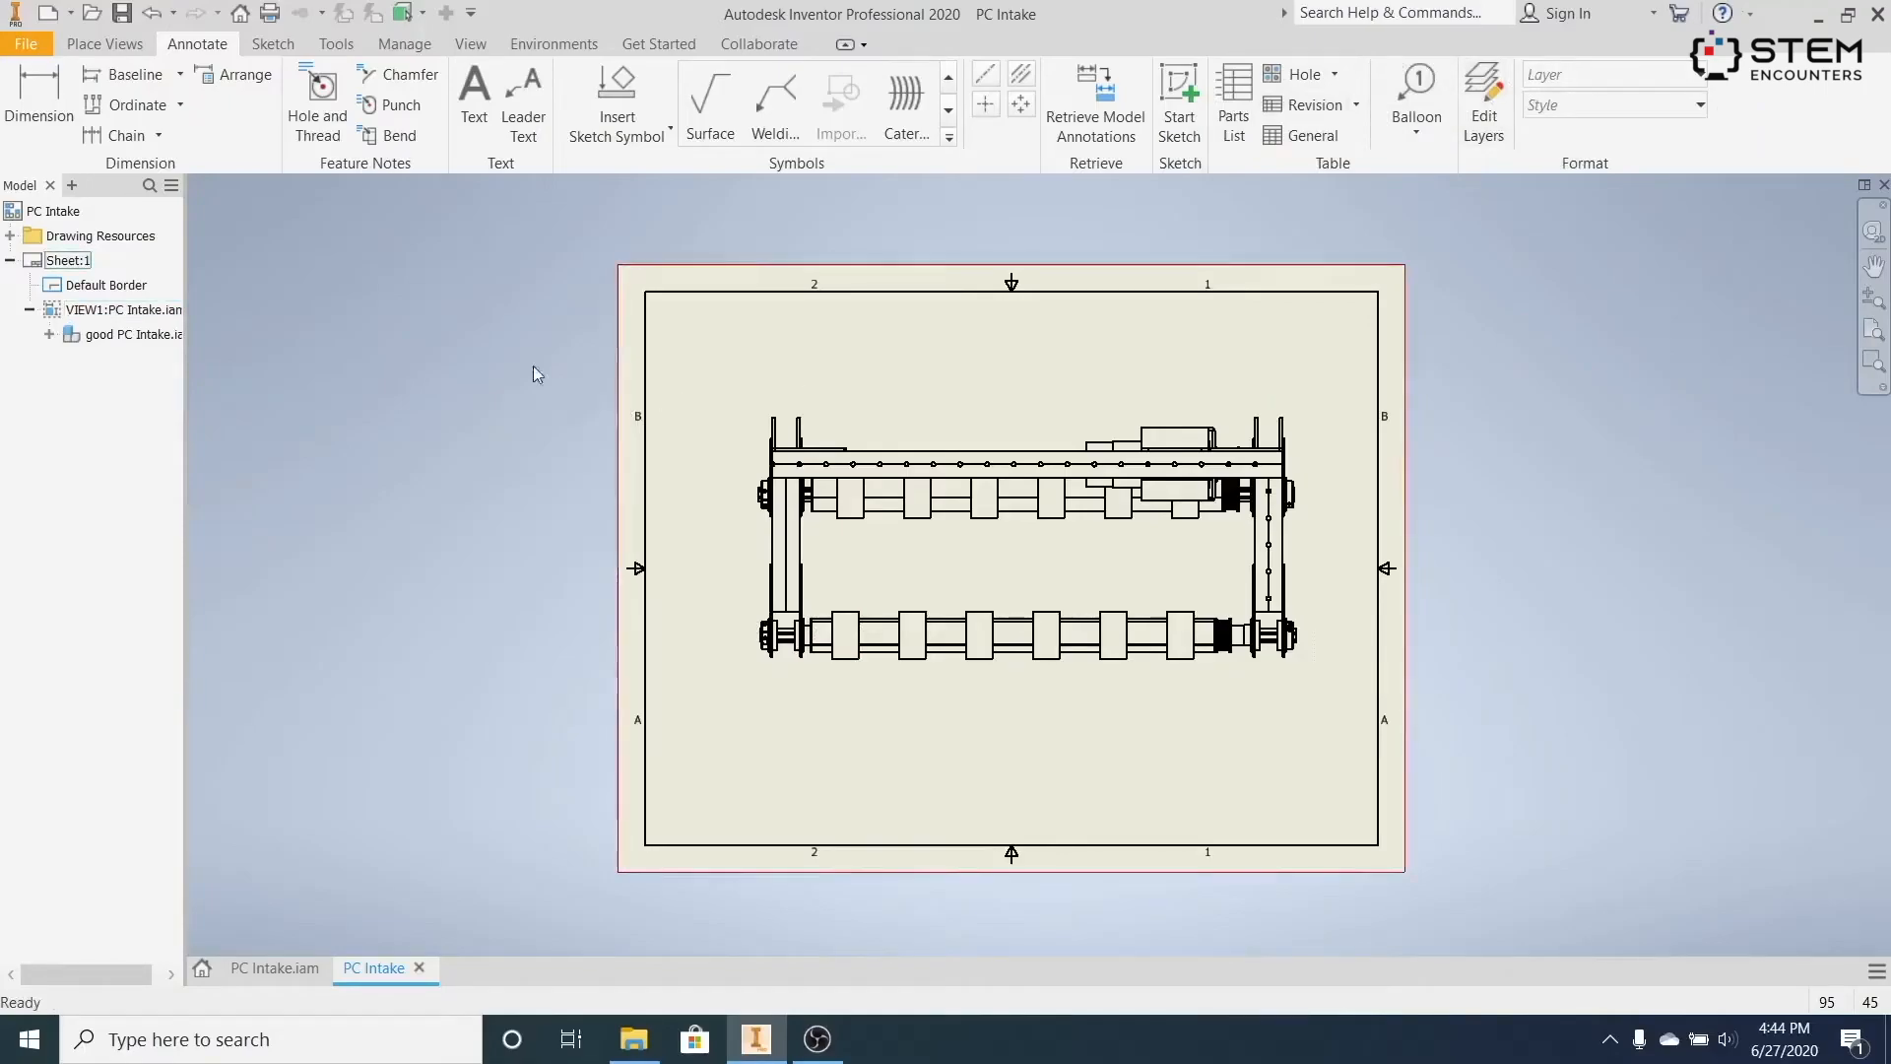
# Dimension the vertical distance from the upper beam's top edge to the lower roller's top edge, placed left of the view.
pyautogui.click(54, 113)
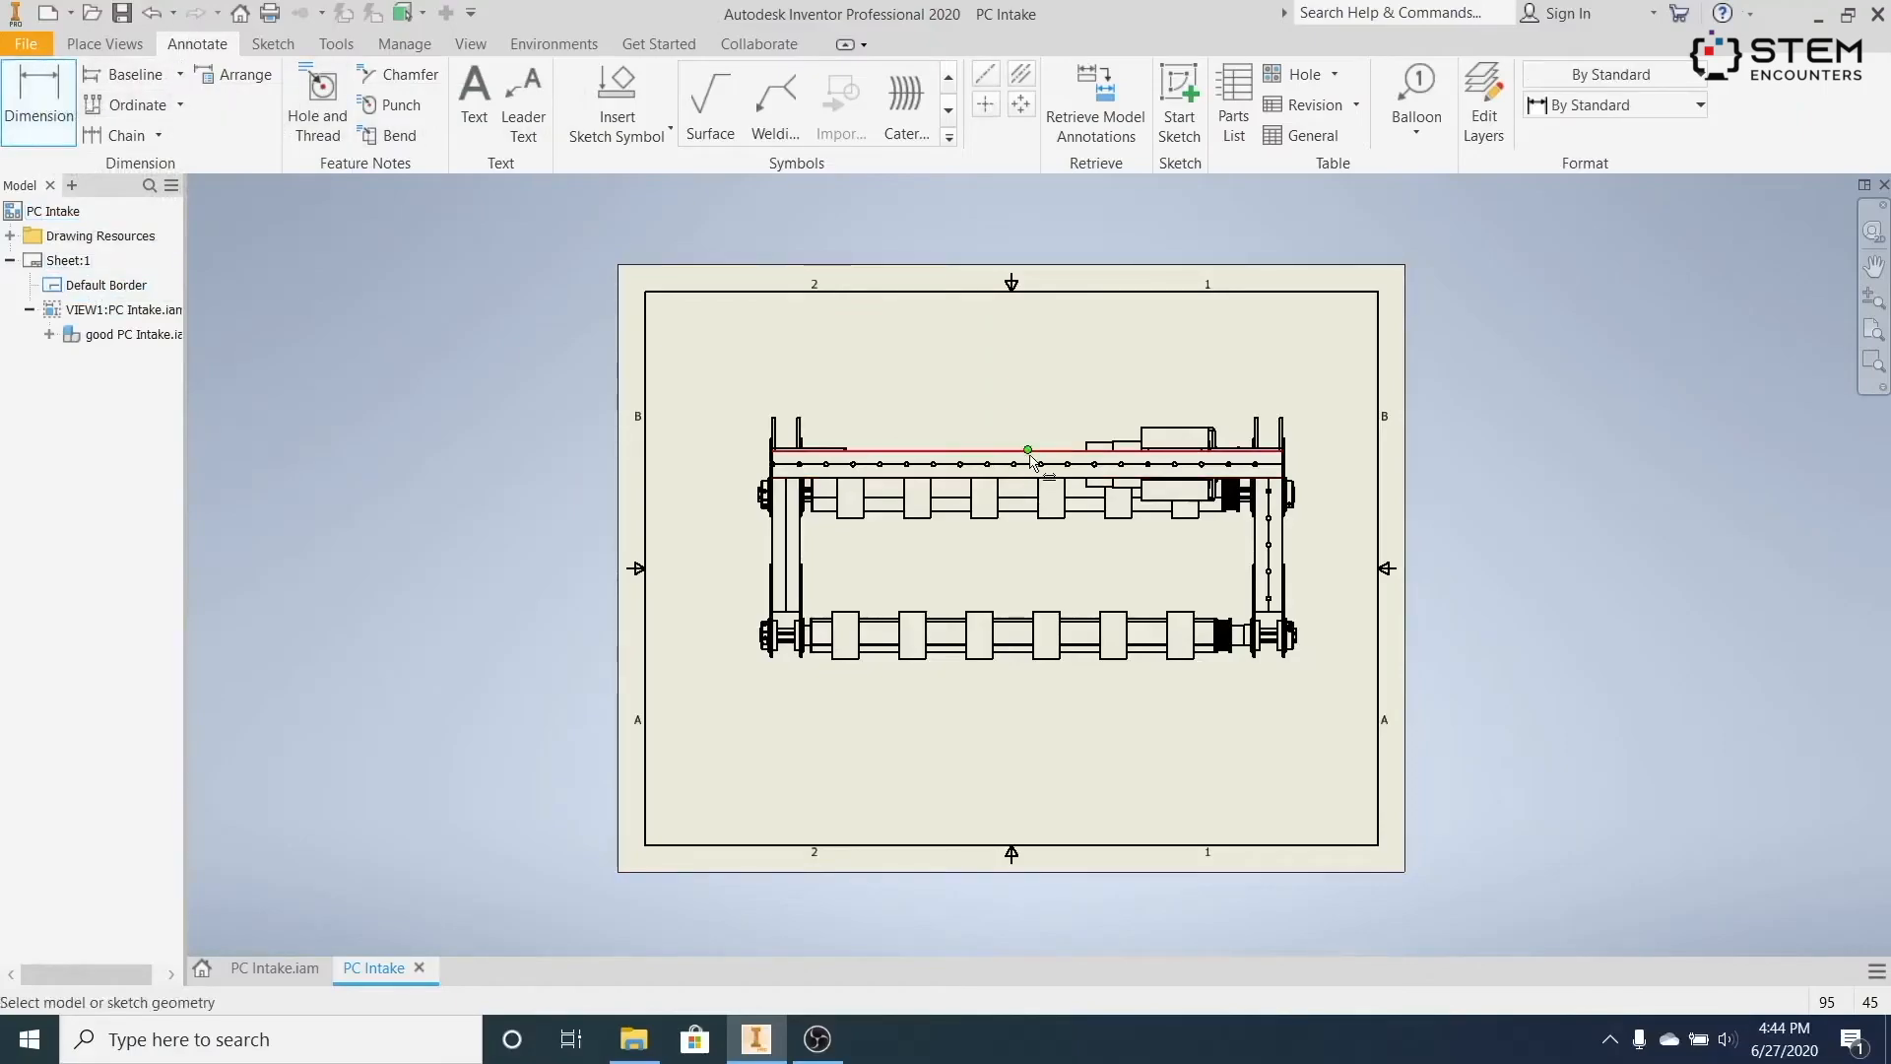
pyautogui.click(1028, 452)
pyautogui.scroll(5, 1029, 624)
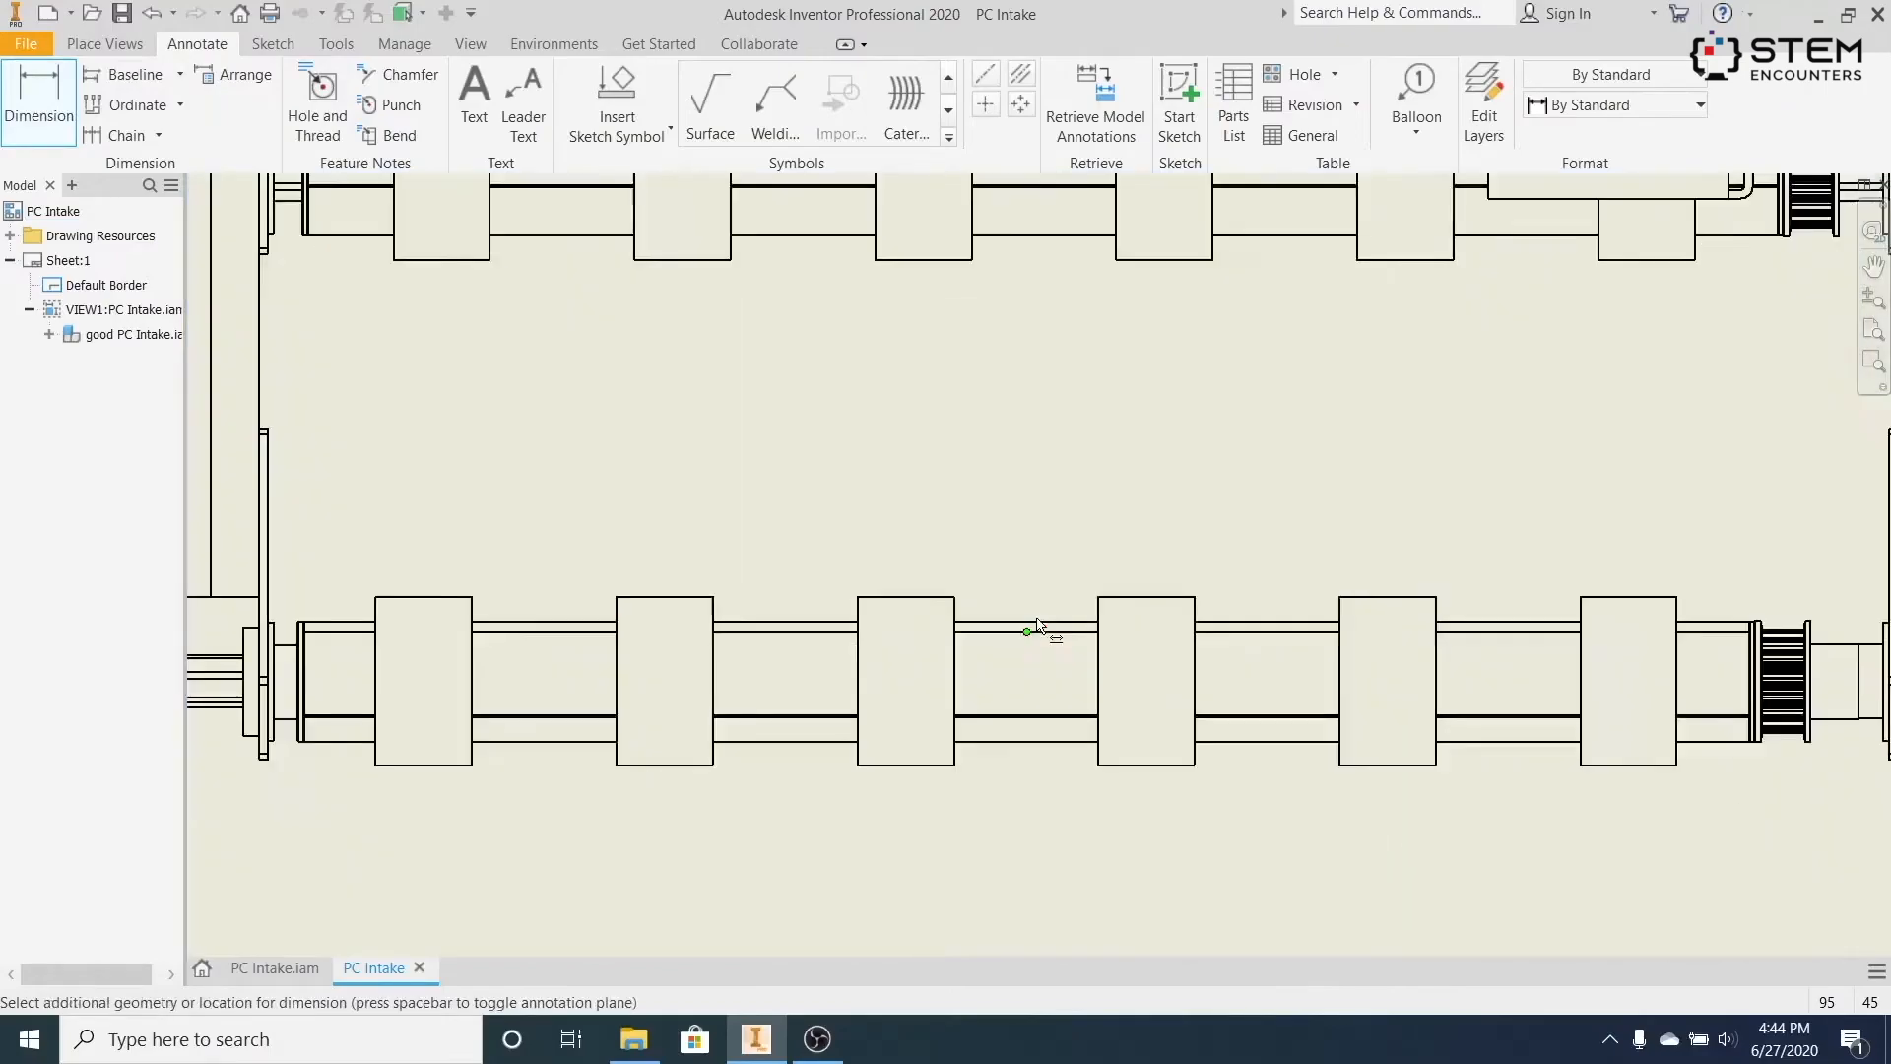
pyautogui.click(1037, 623)
pyautogui.scroll(-5, 1032, 610)
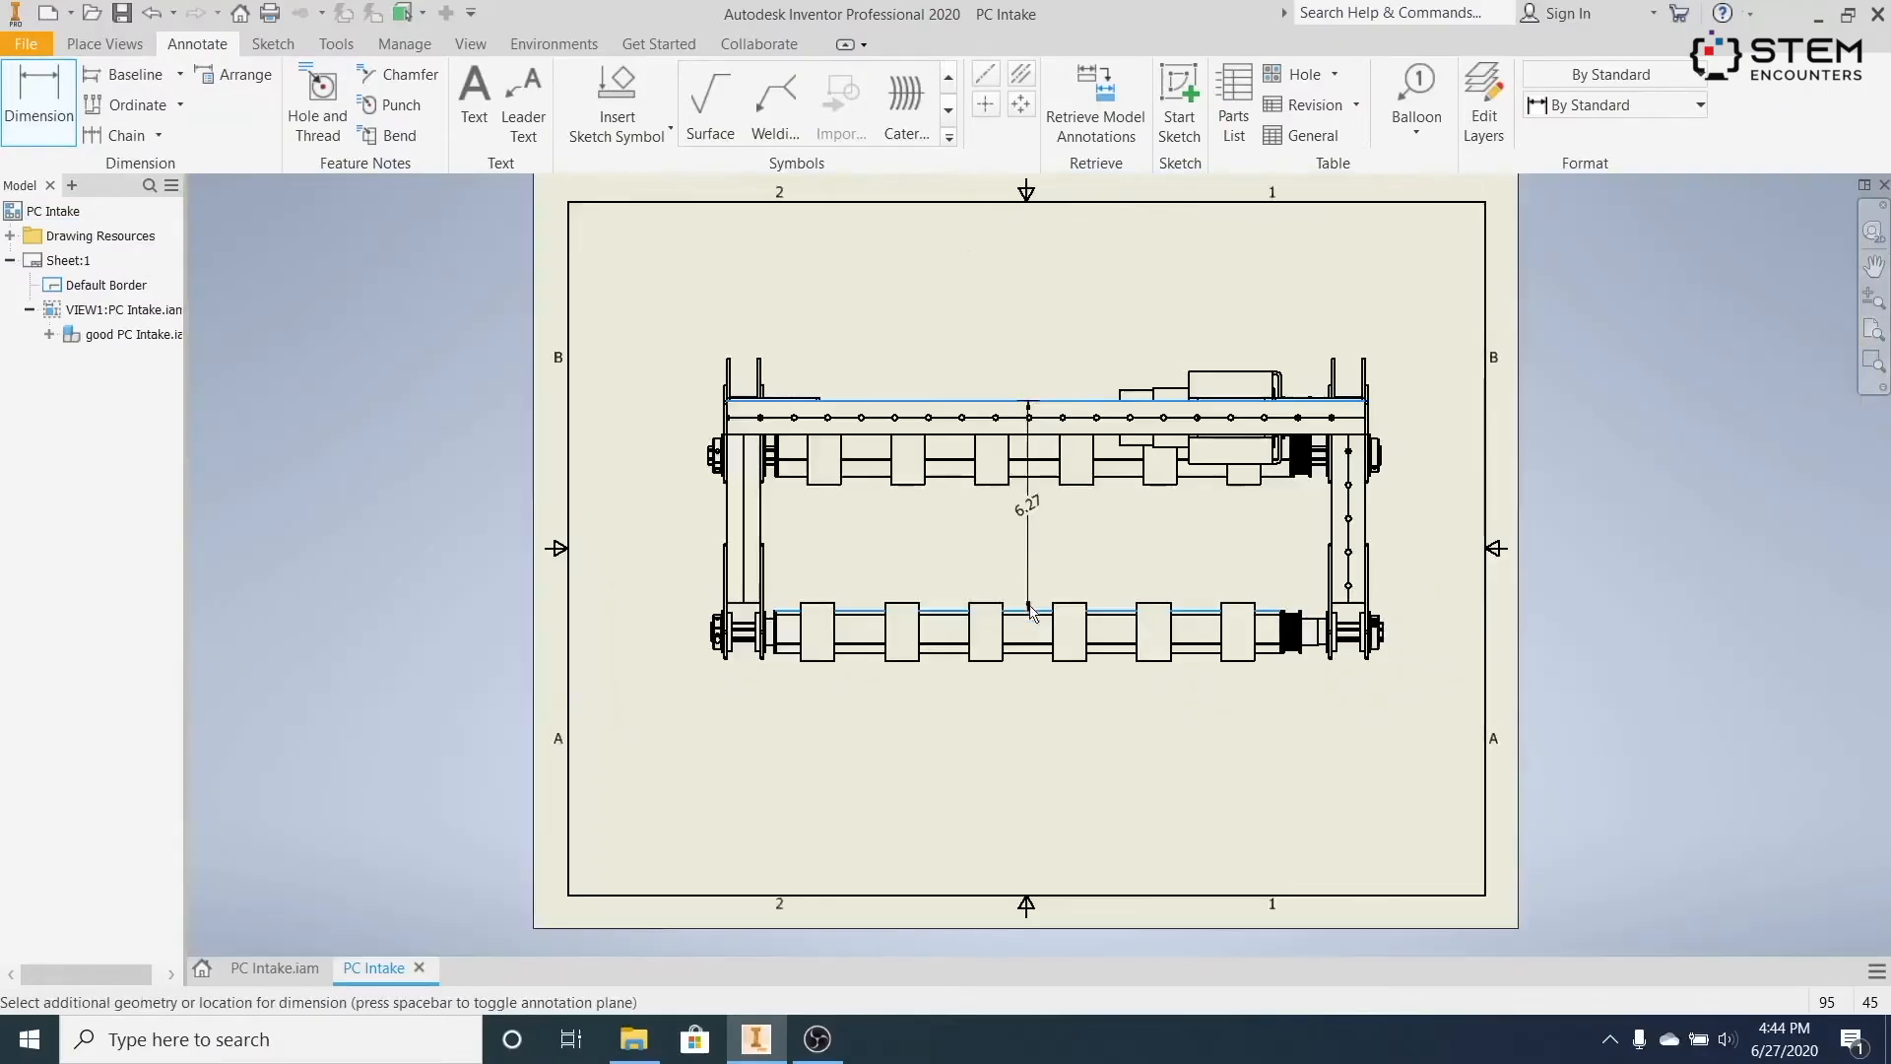
pyautogui.click(622, 529)
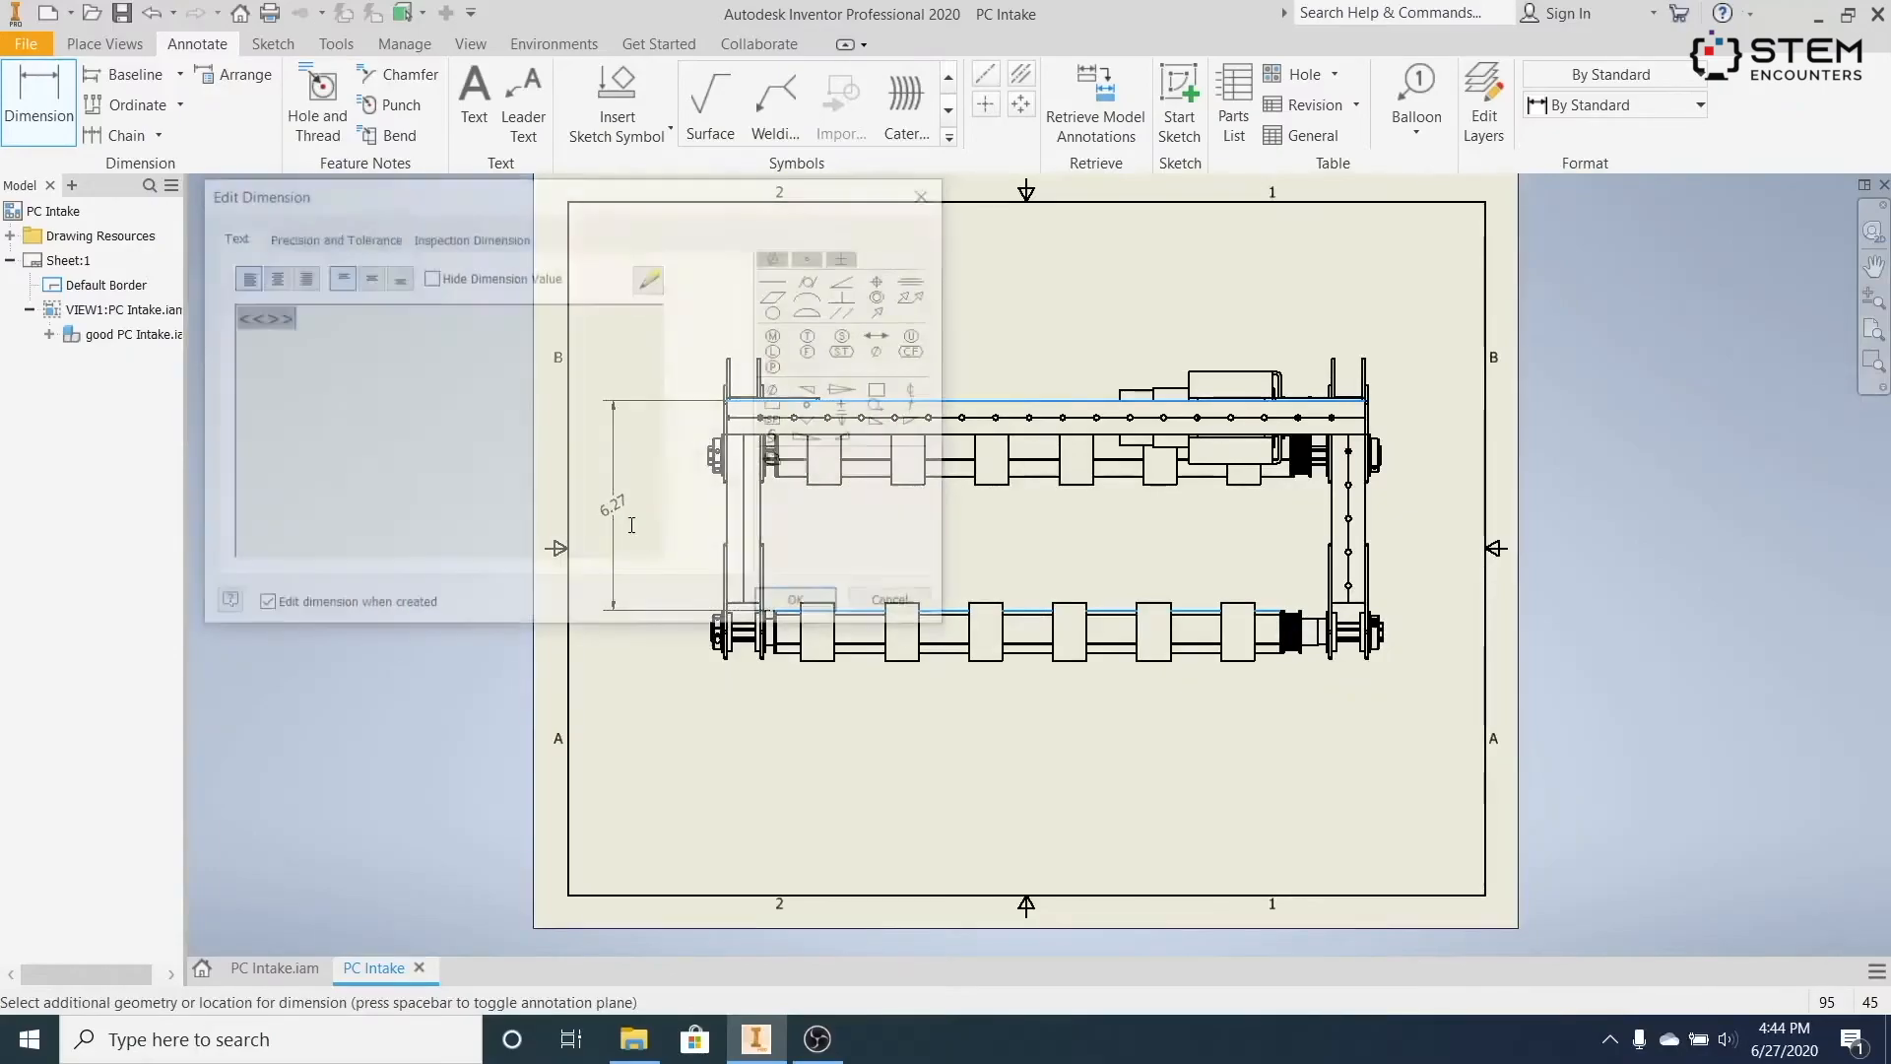
pyautogui.click(802, 605)
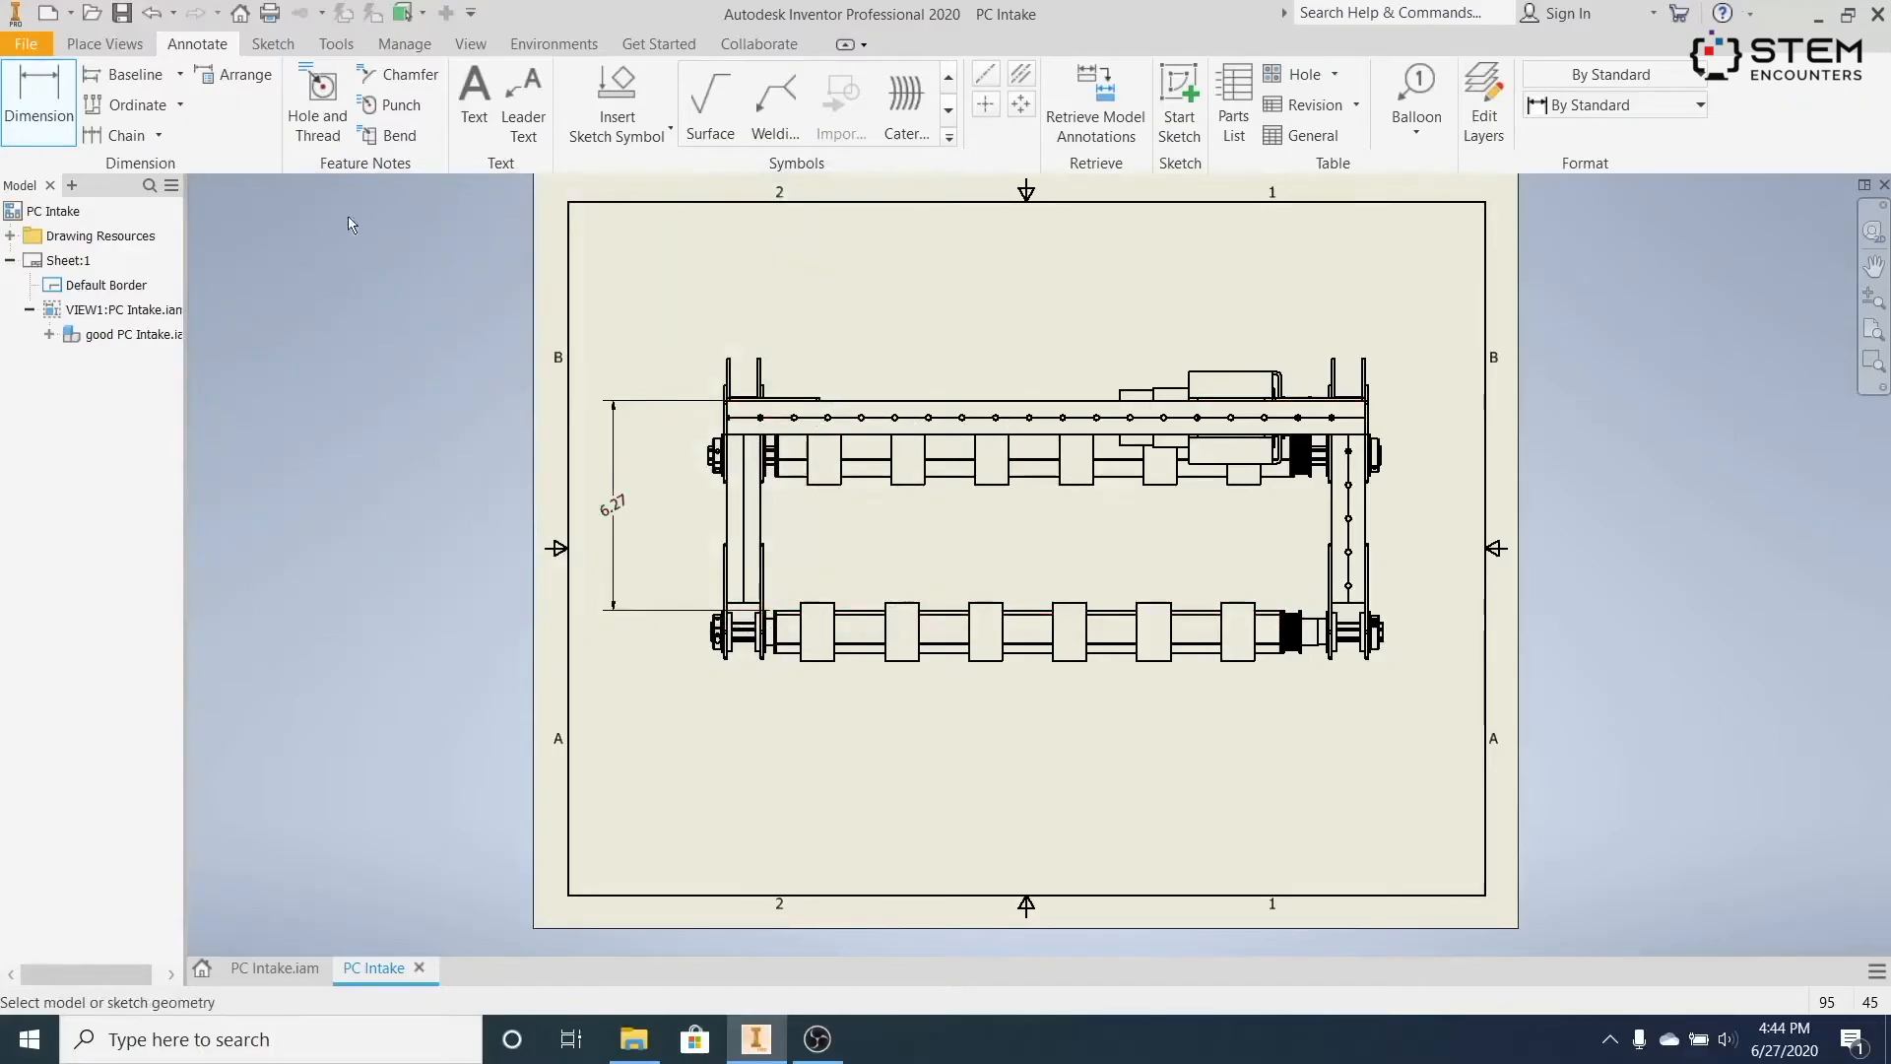
# Dimension the vertical spacing between two adjacent holes in the right-hand post, placed to the left of the post.
pyautogui.scroll(10, 1349, 522)
pyautogui.click(1340, 506)
pyautogui.scroll(-5, 1341, 505)
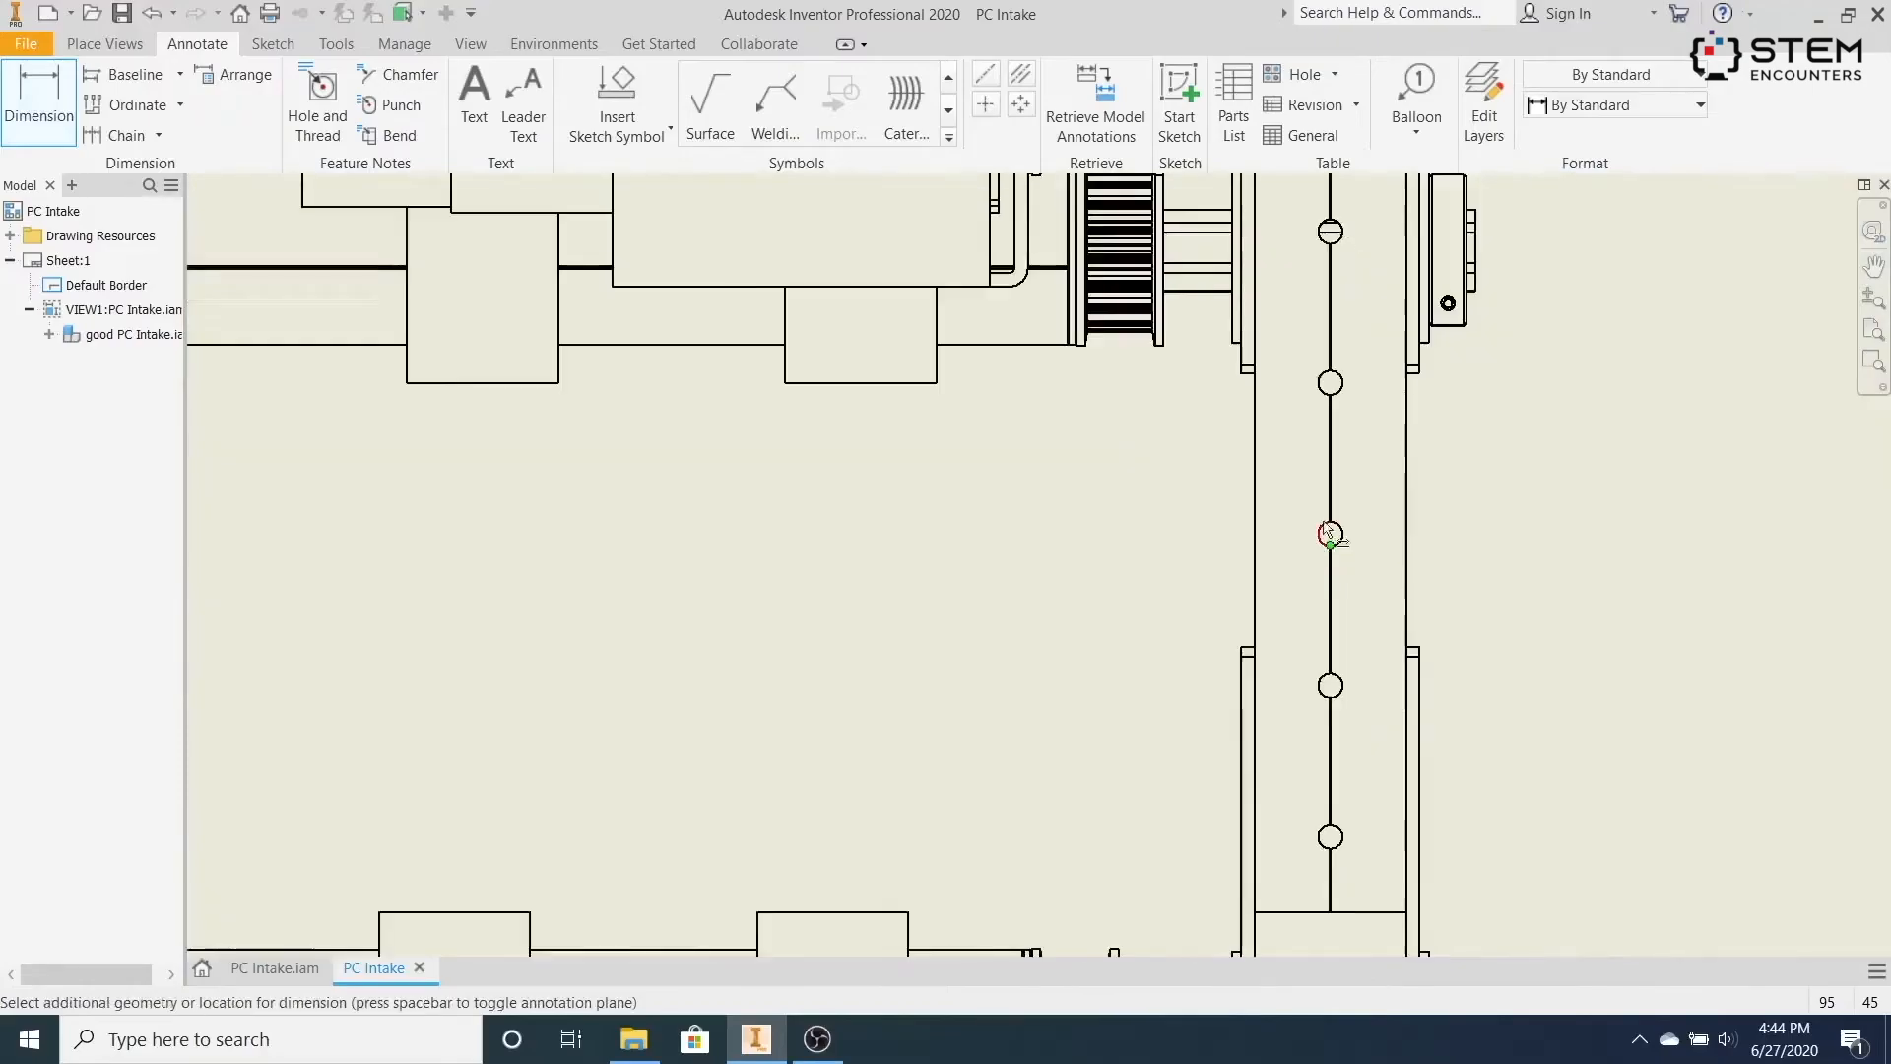
pyautogui.click(1331, 384)
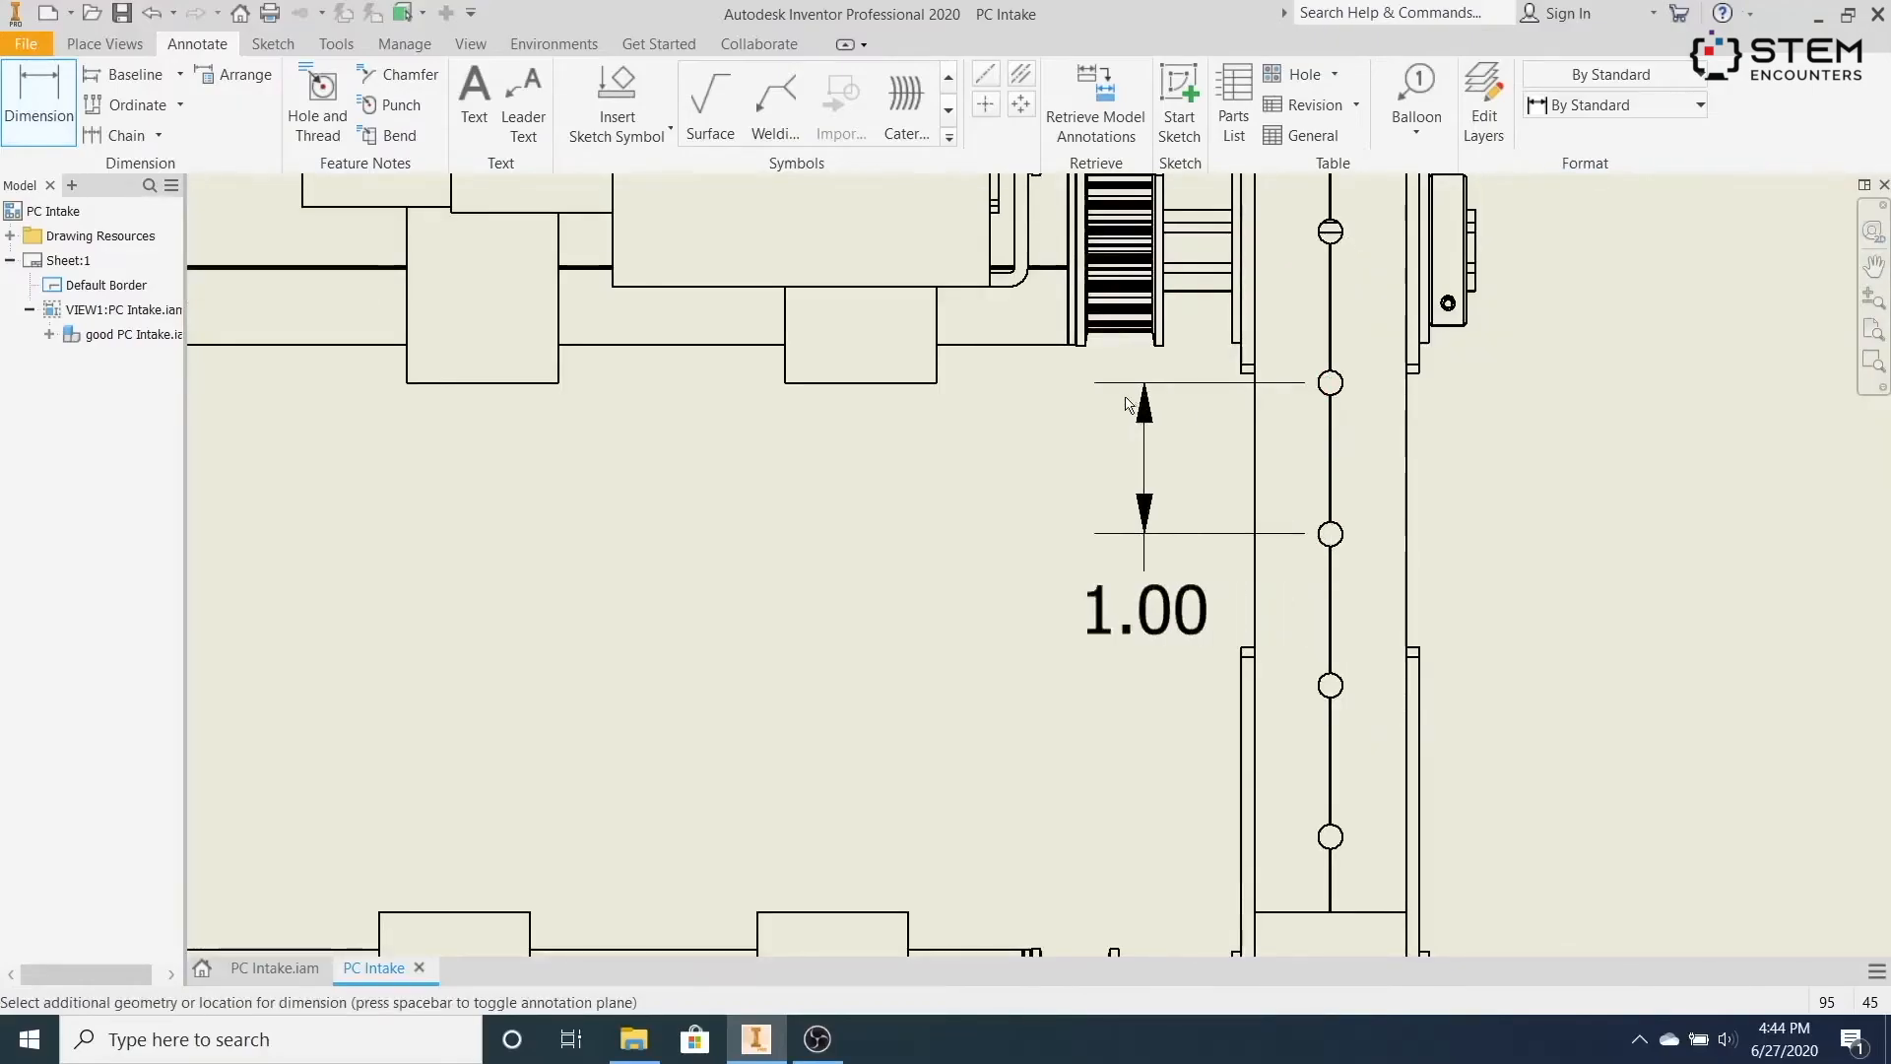
pyautogui.click(1068, 522)
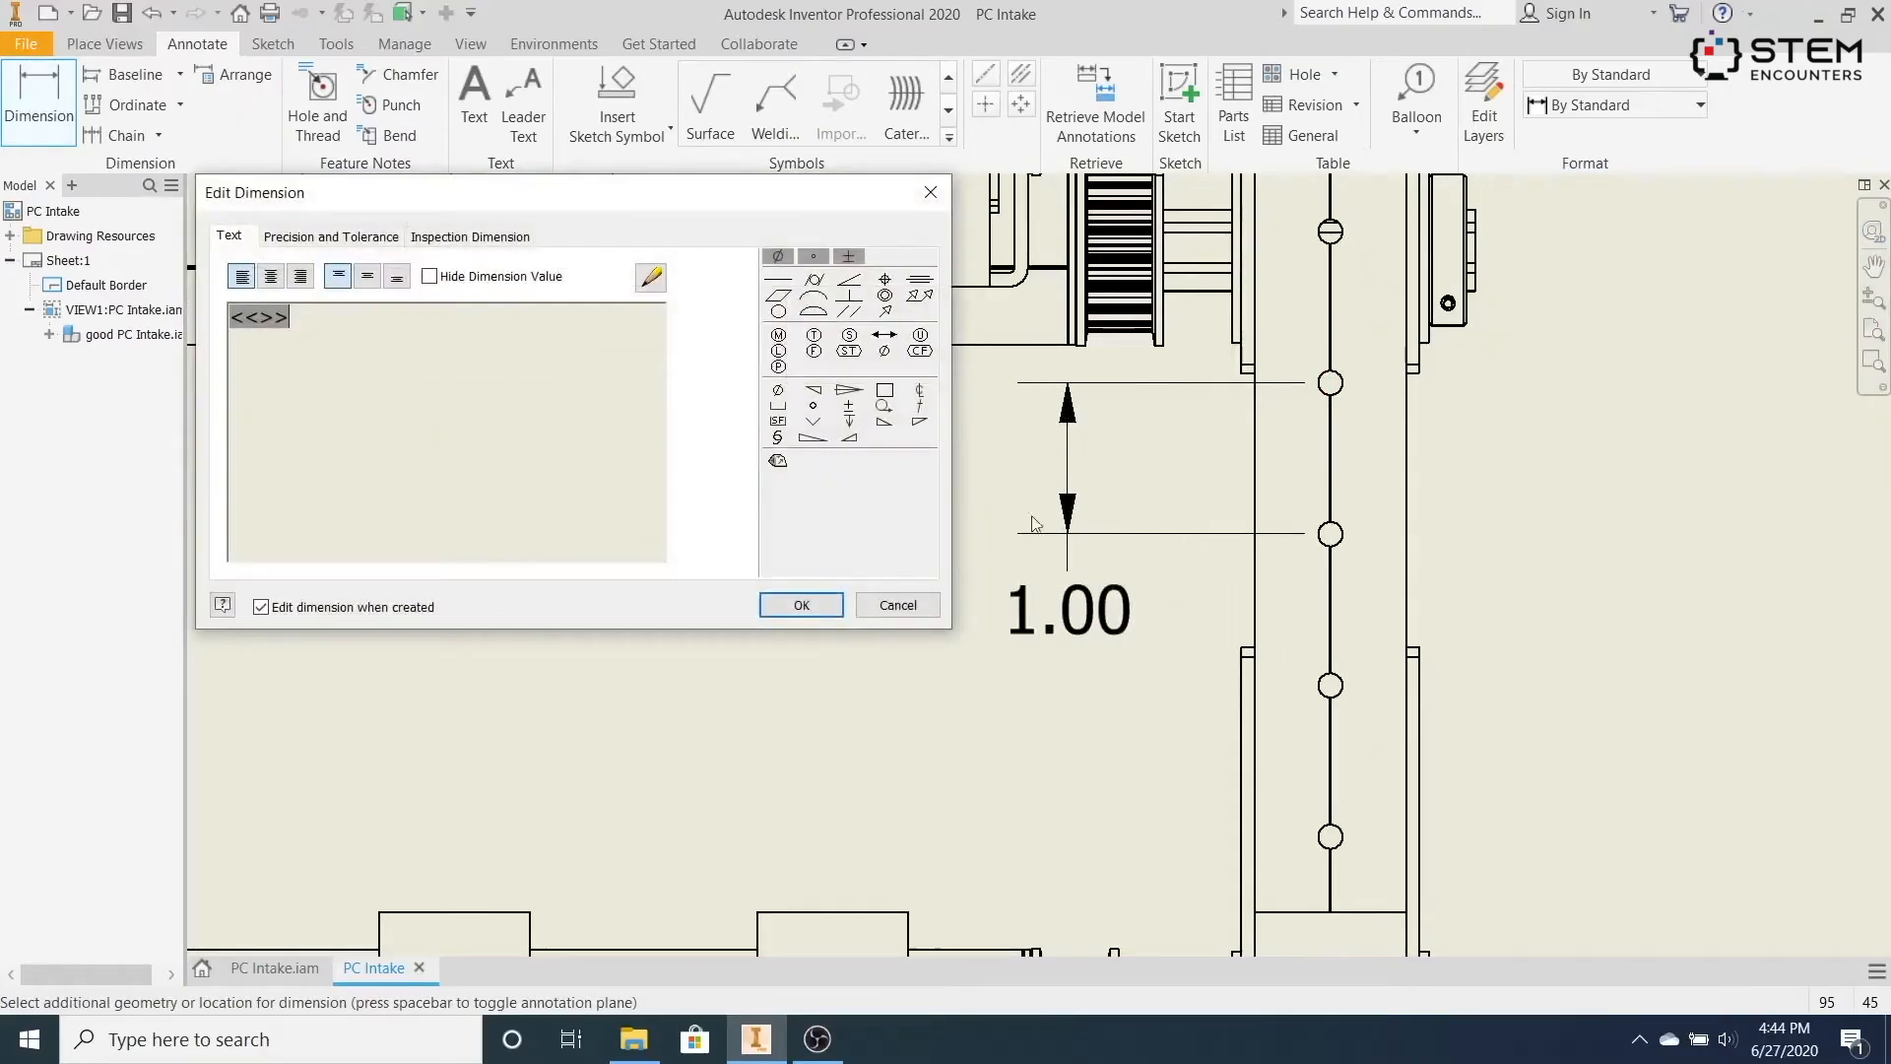
pyautogui.click(793, 605)
pyautogui.scroll(-5, 1394, 602)
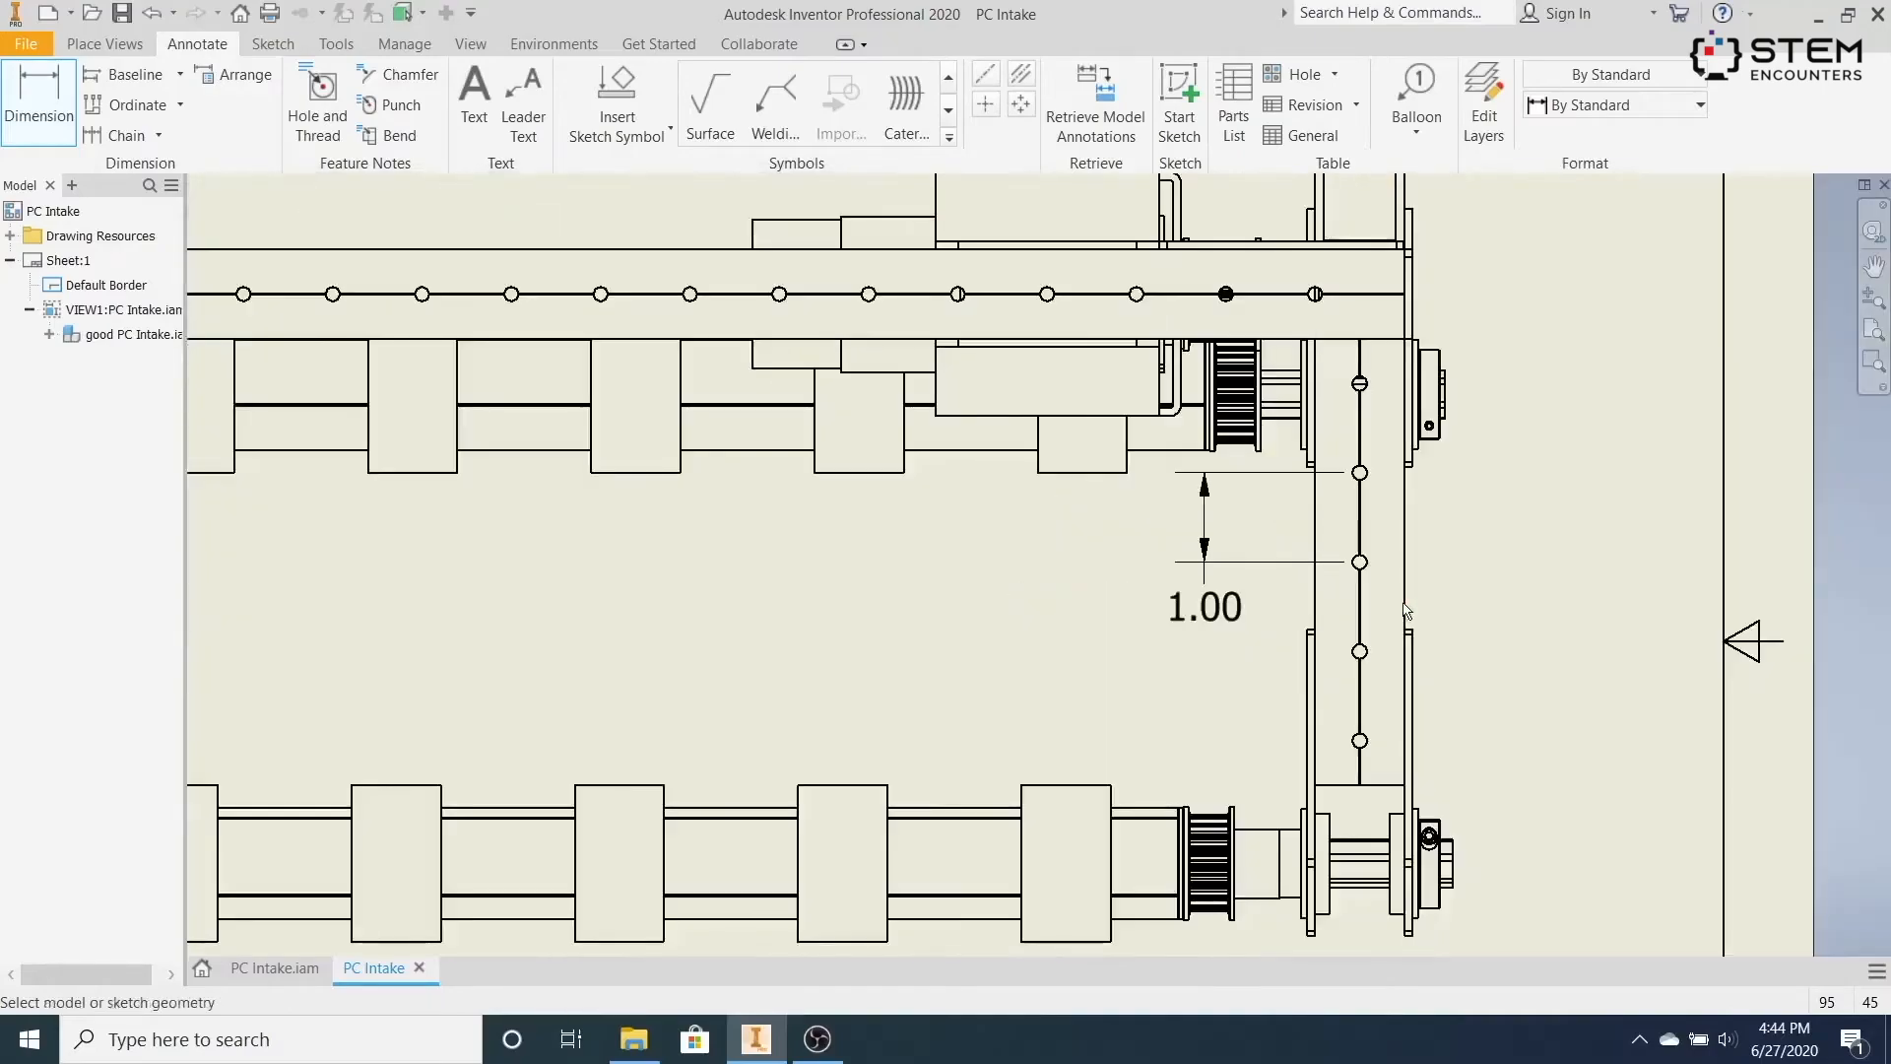
# Place a text note reading "gfggdf" just above the upper beam.
pyautogui.click(474, 97)
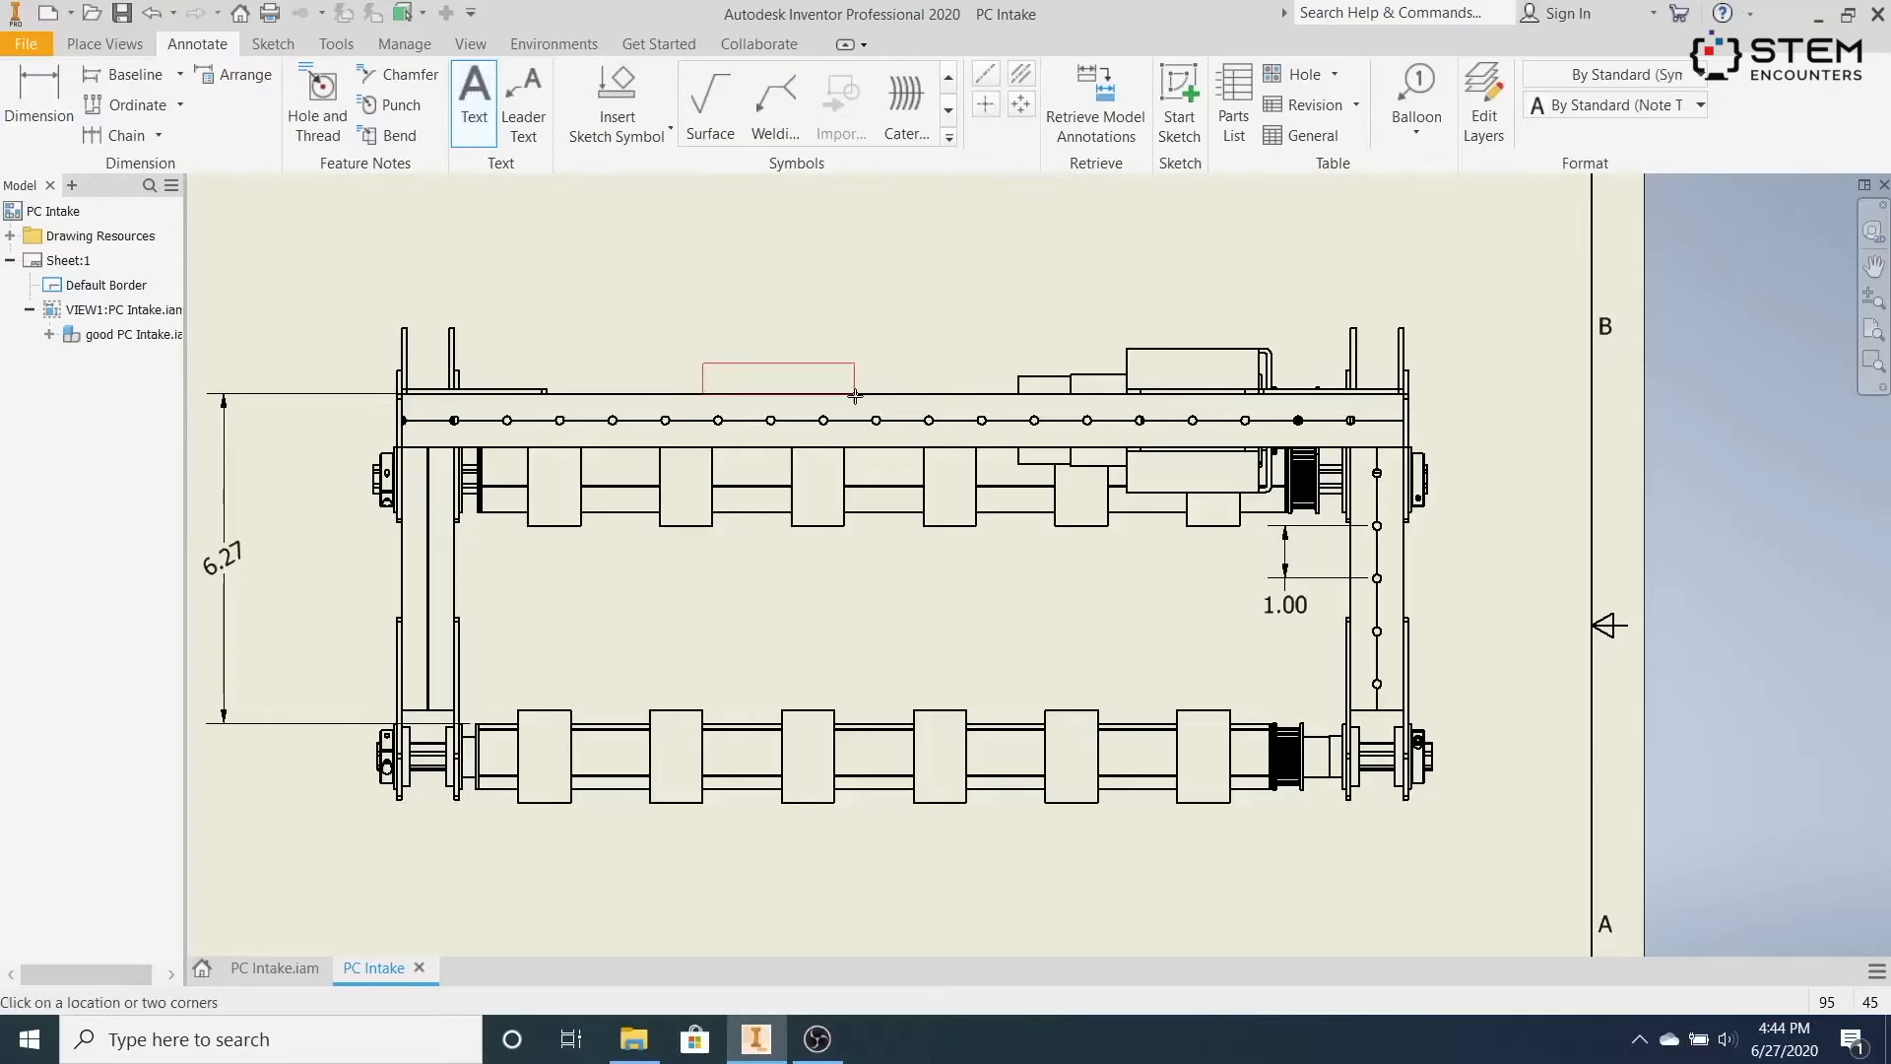
pyautogui.click(725, 325)
pyautogui.write('gf')
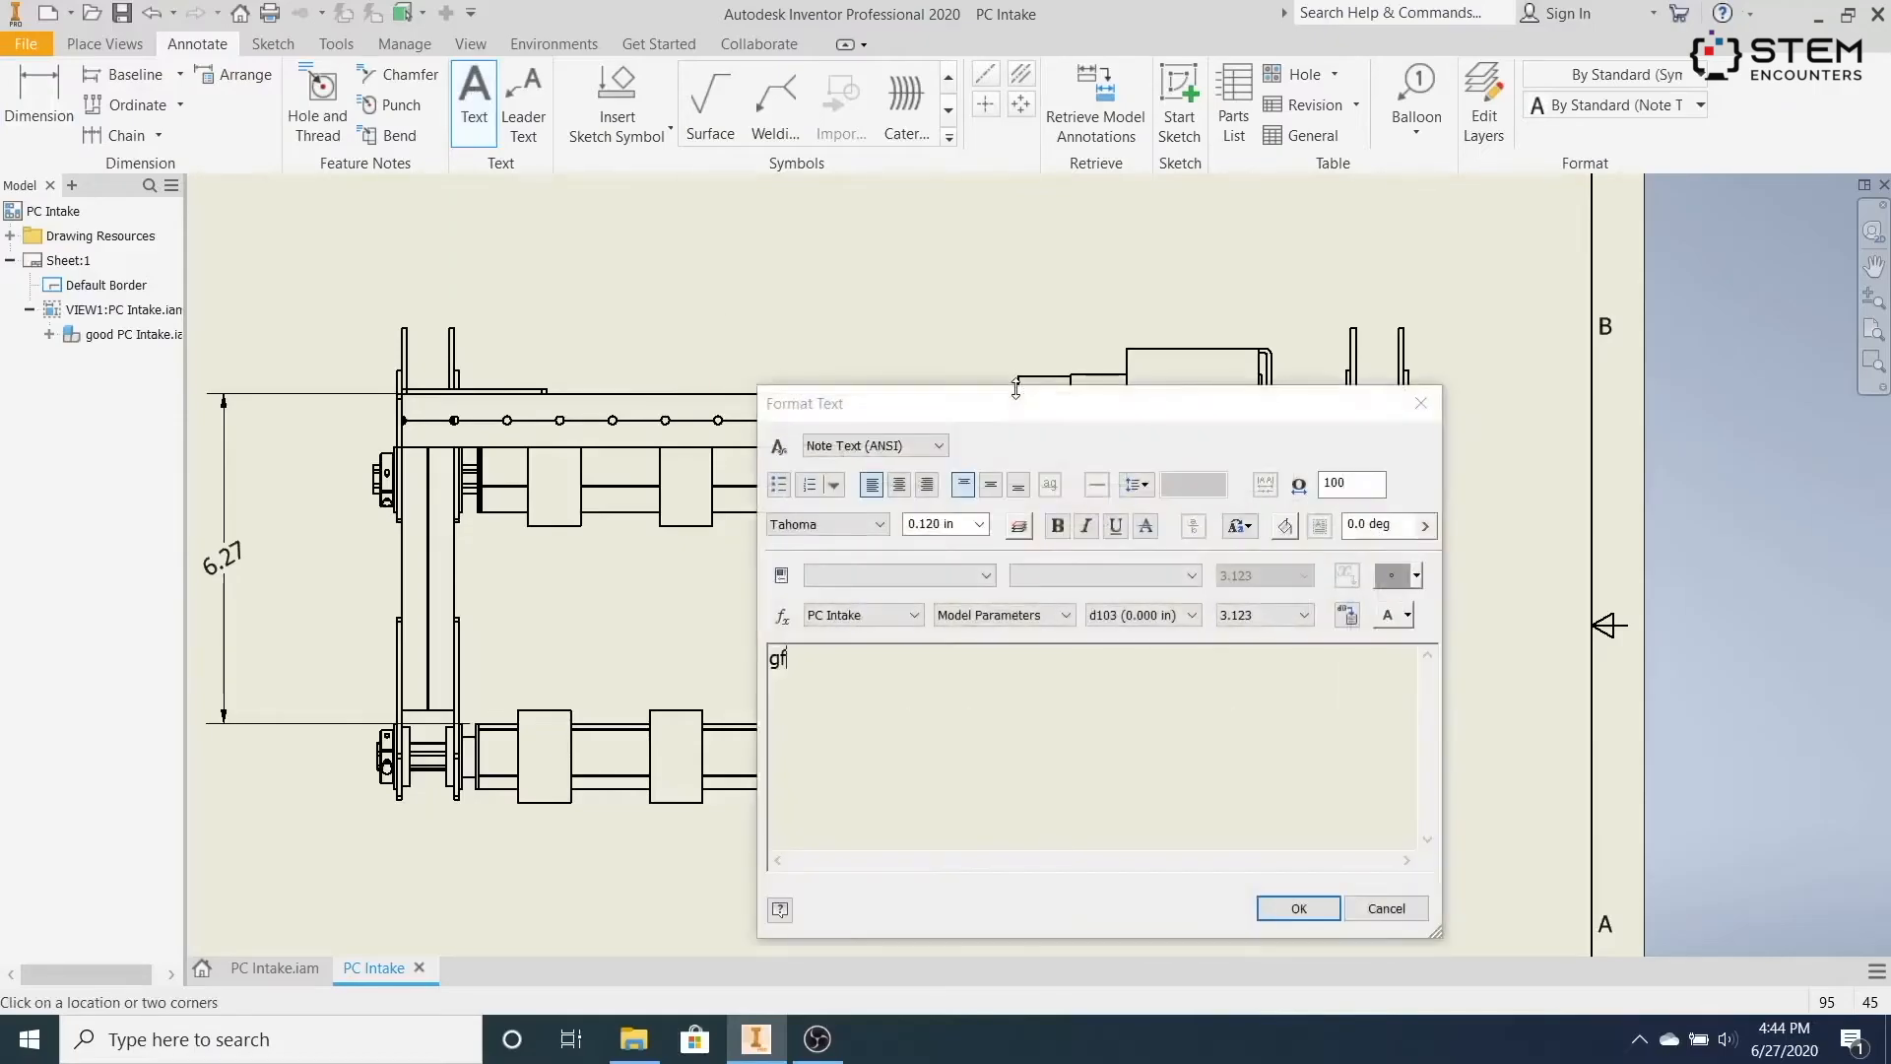
pyautogui.write('ggdf')
pyautogui.click(1349, 916)
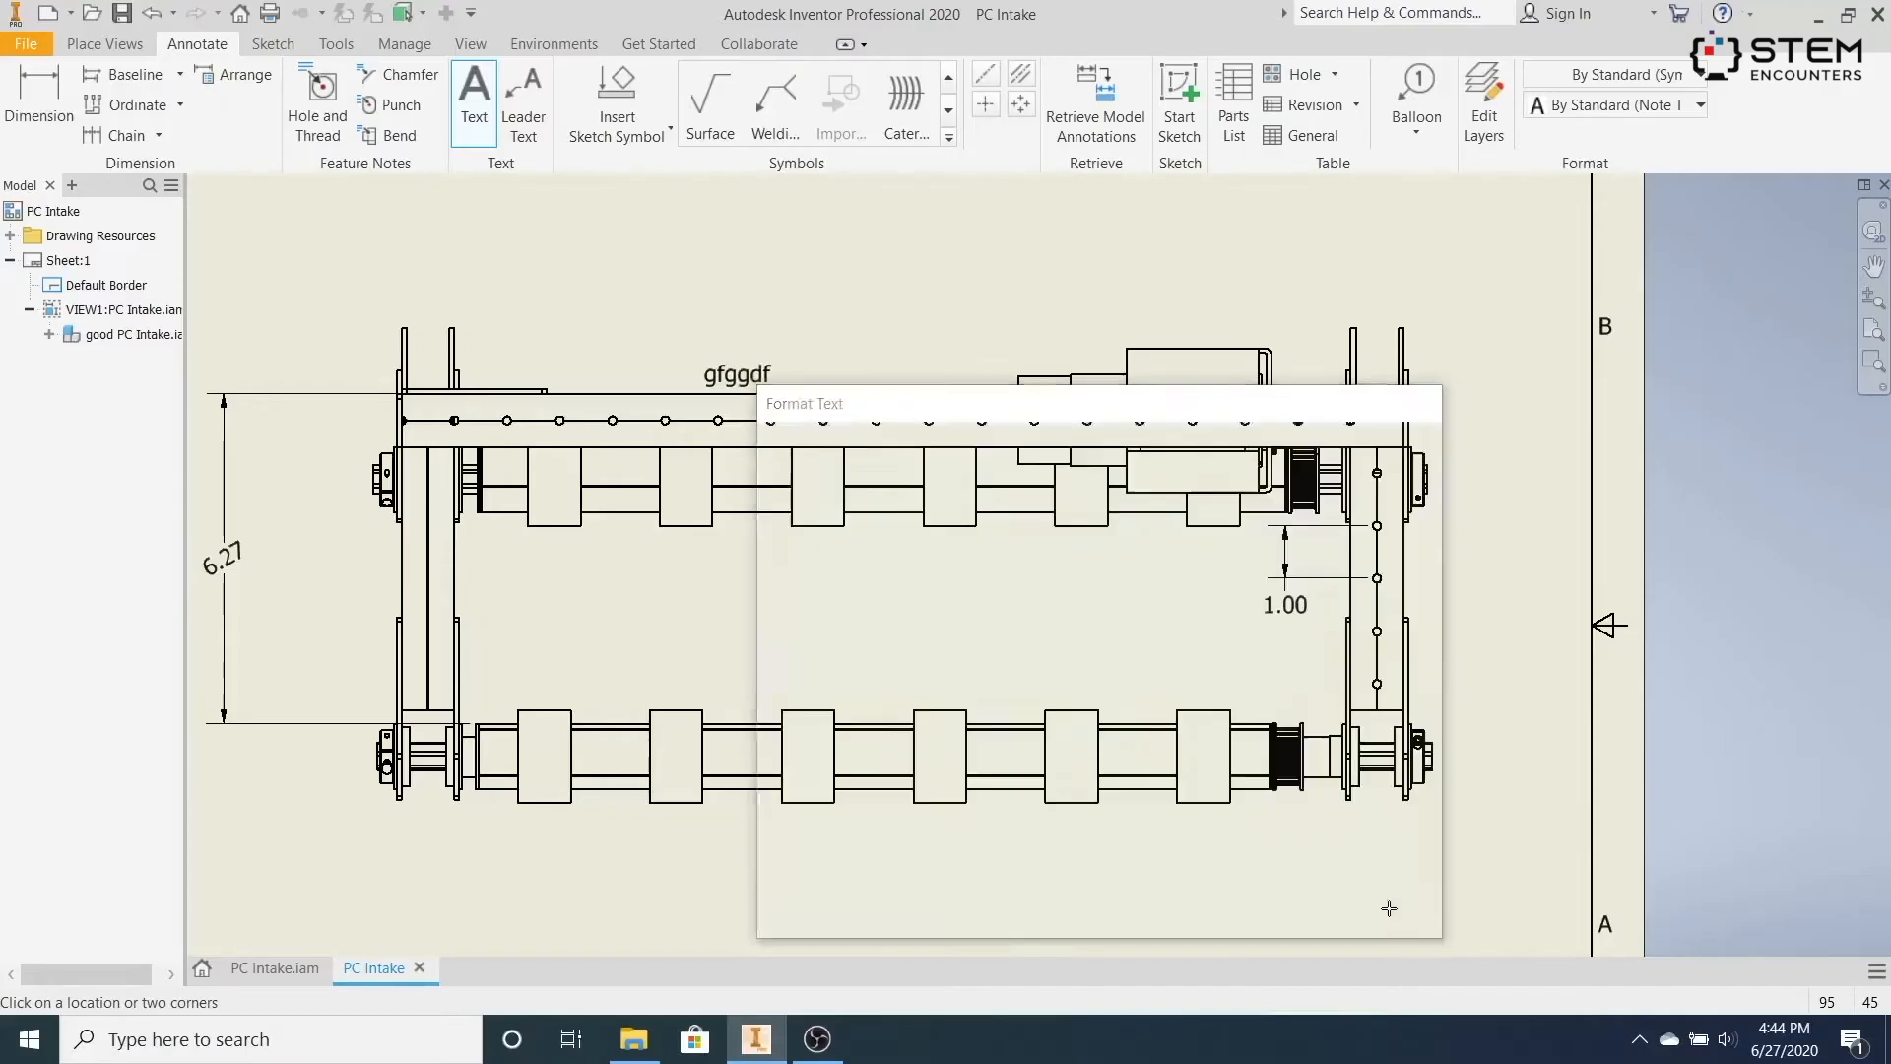
# Attach a leader text note to the upper beam, pointing between two of its leftmost holes, with the text above the beam.
pyautogui.click(523, 102)
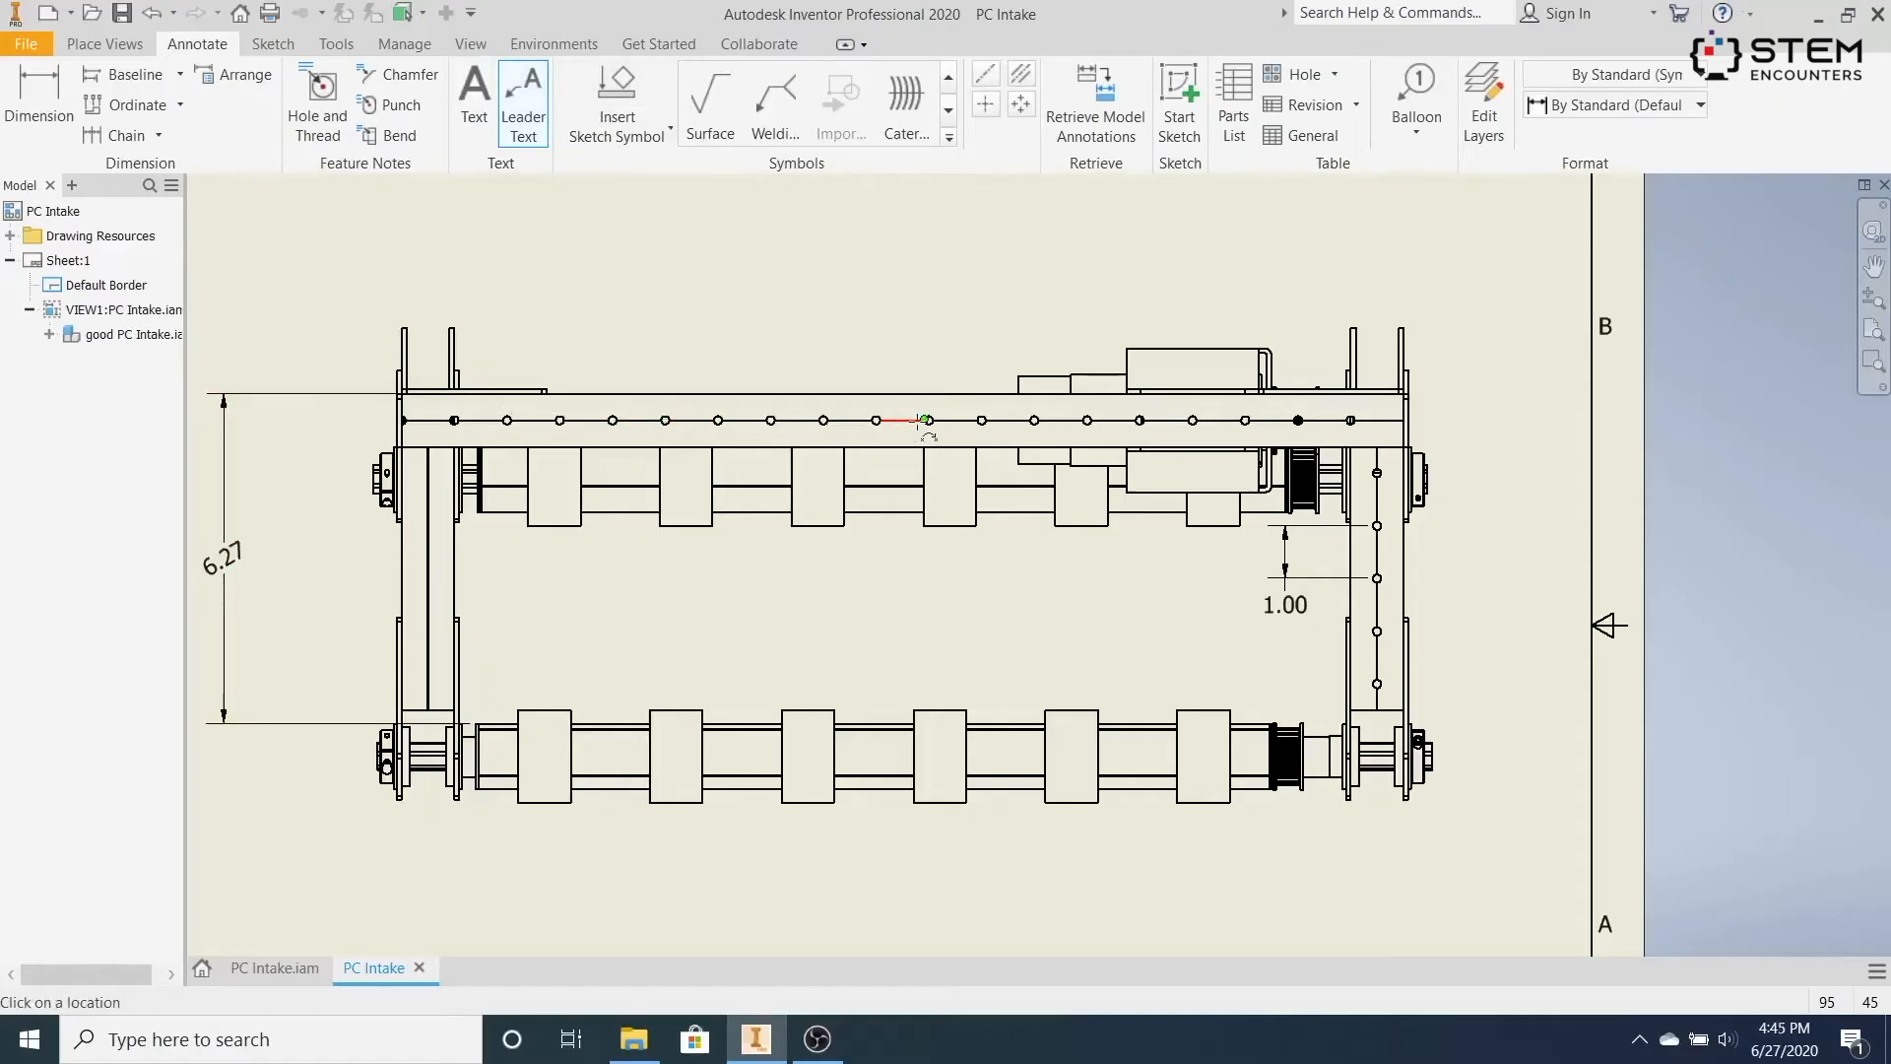
pyautogui.moveTo(918, 421)
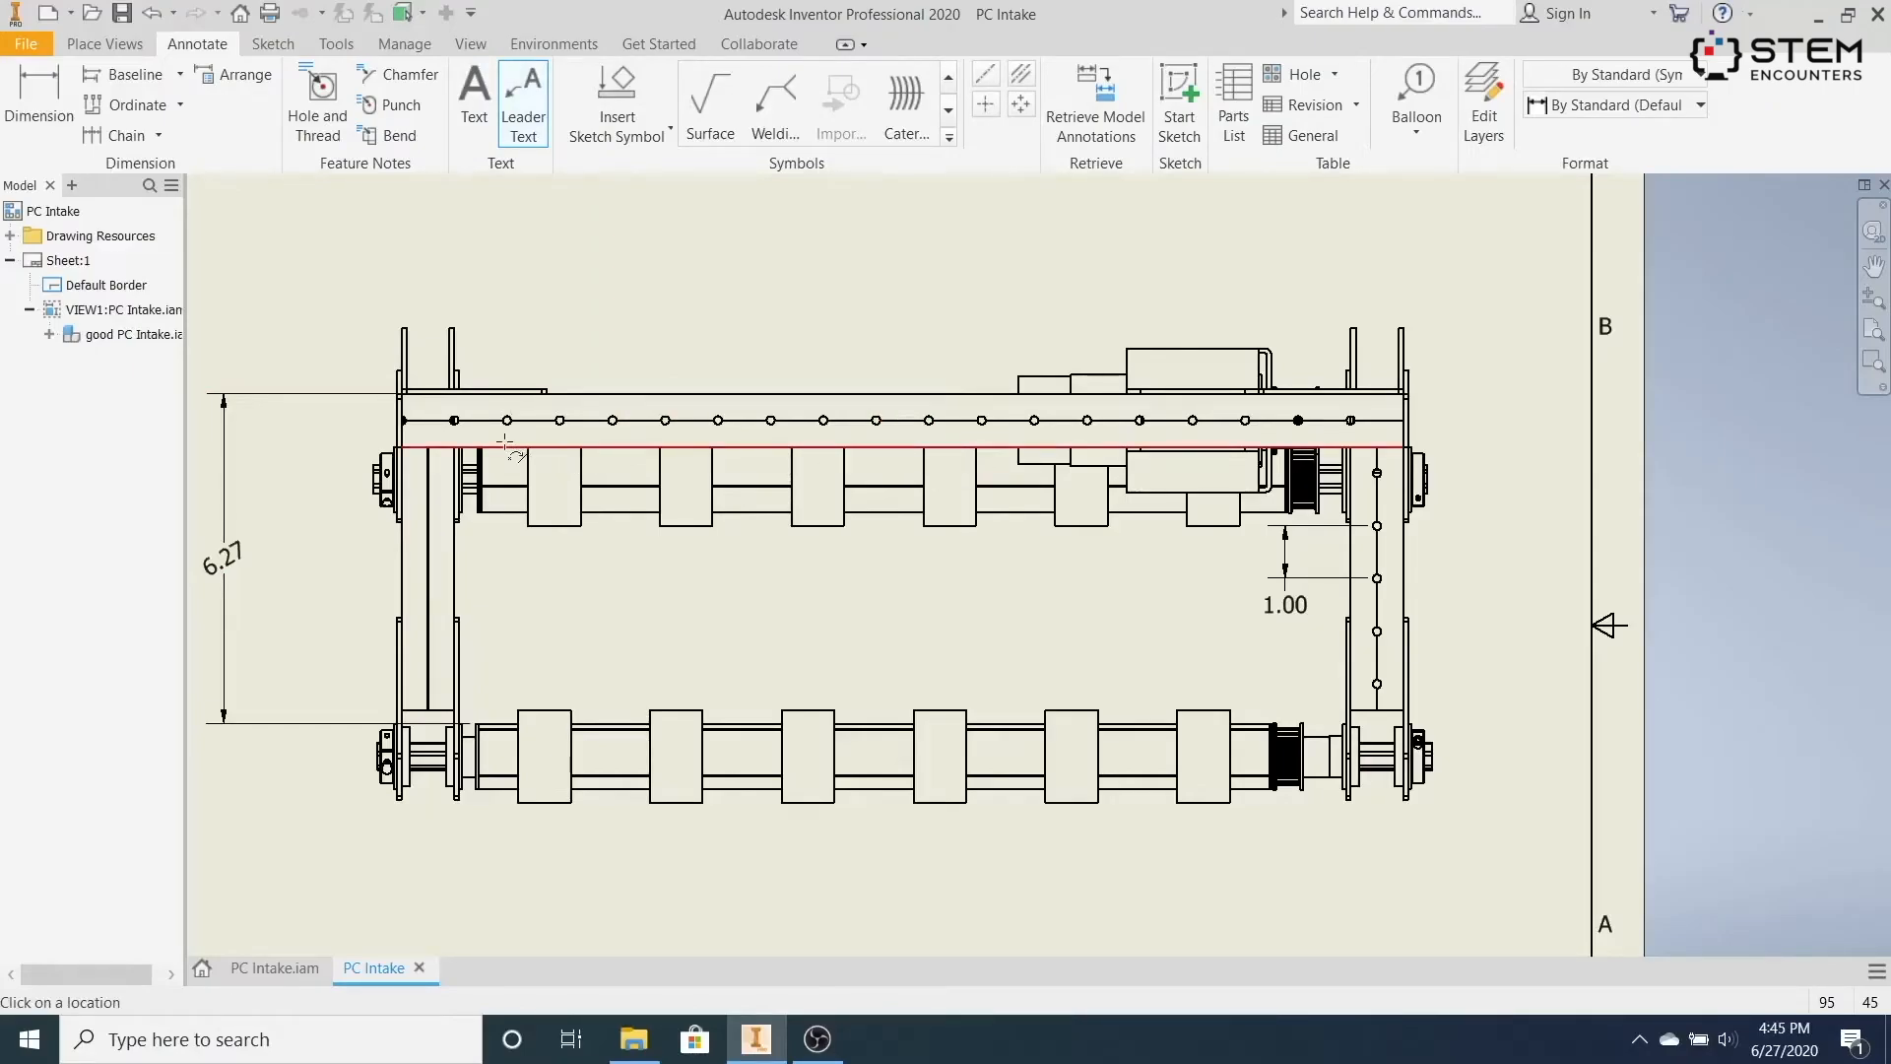
pyautogui.click(586, 420)
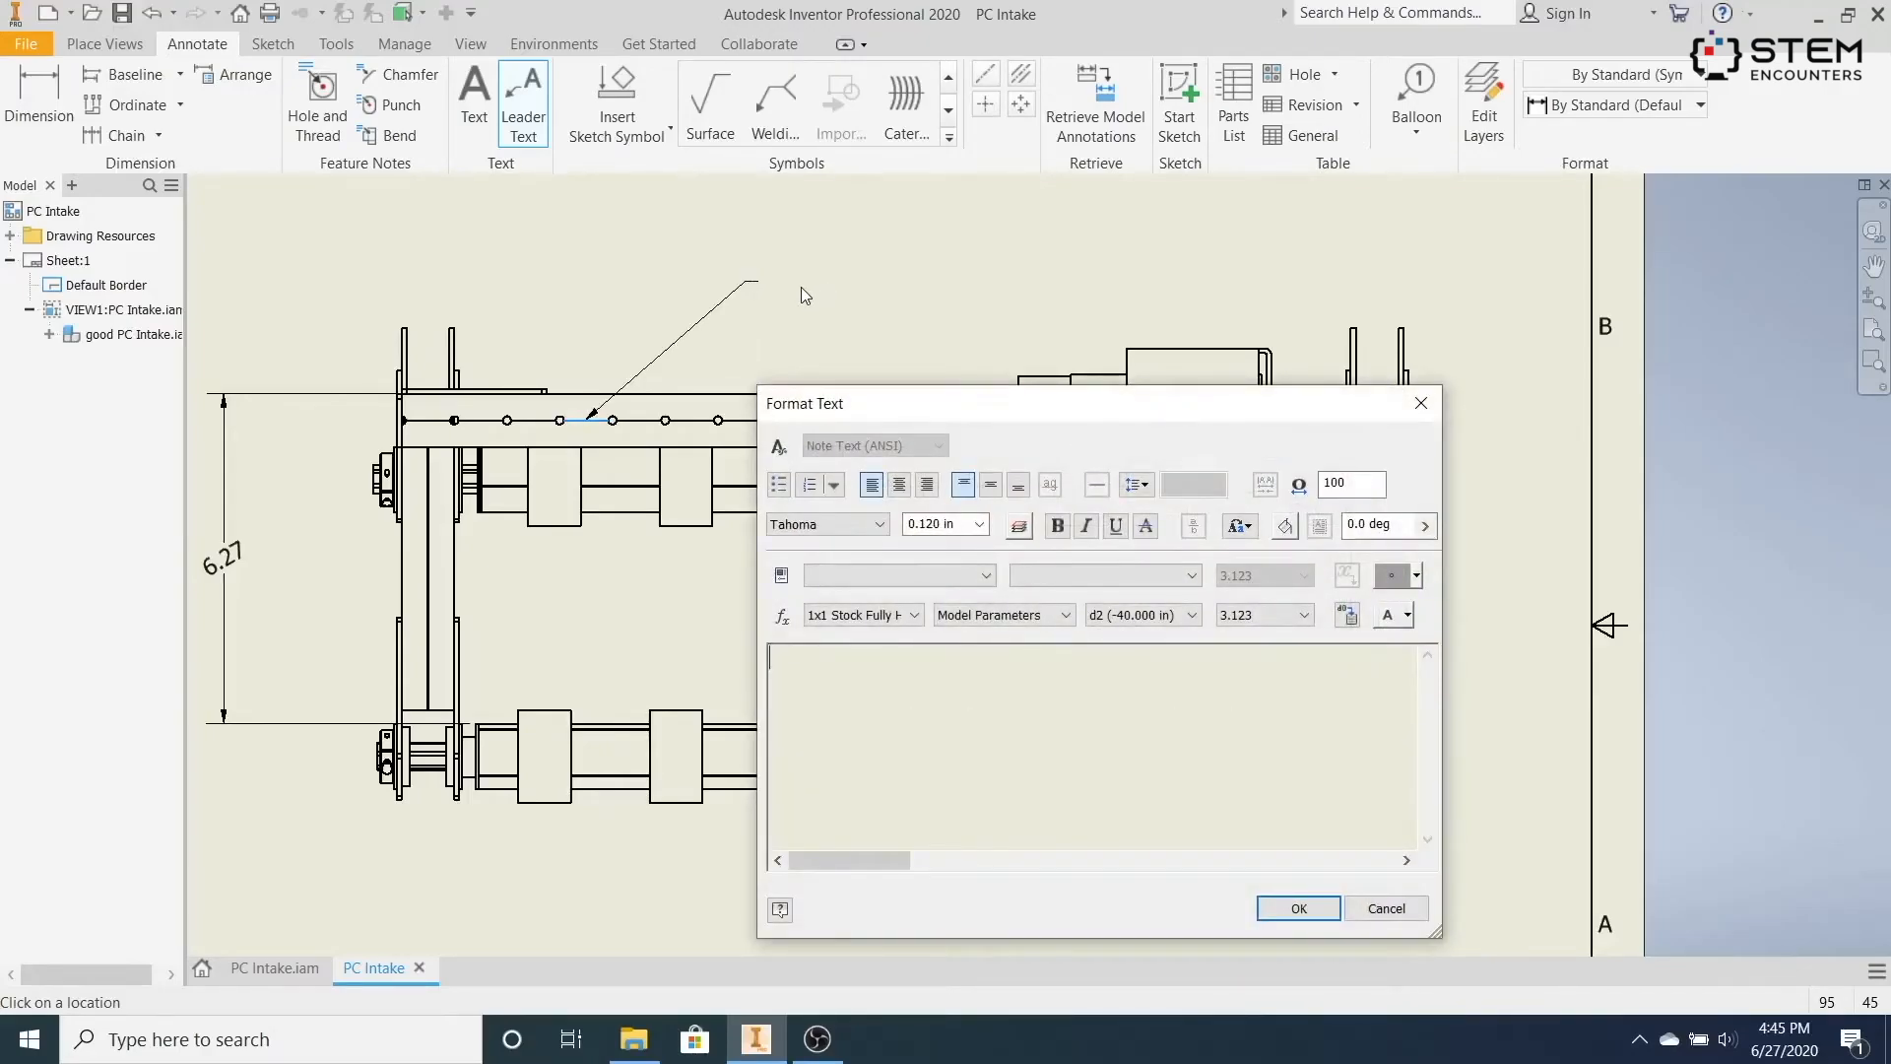
pyautogui.click(1298, 908)
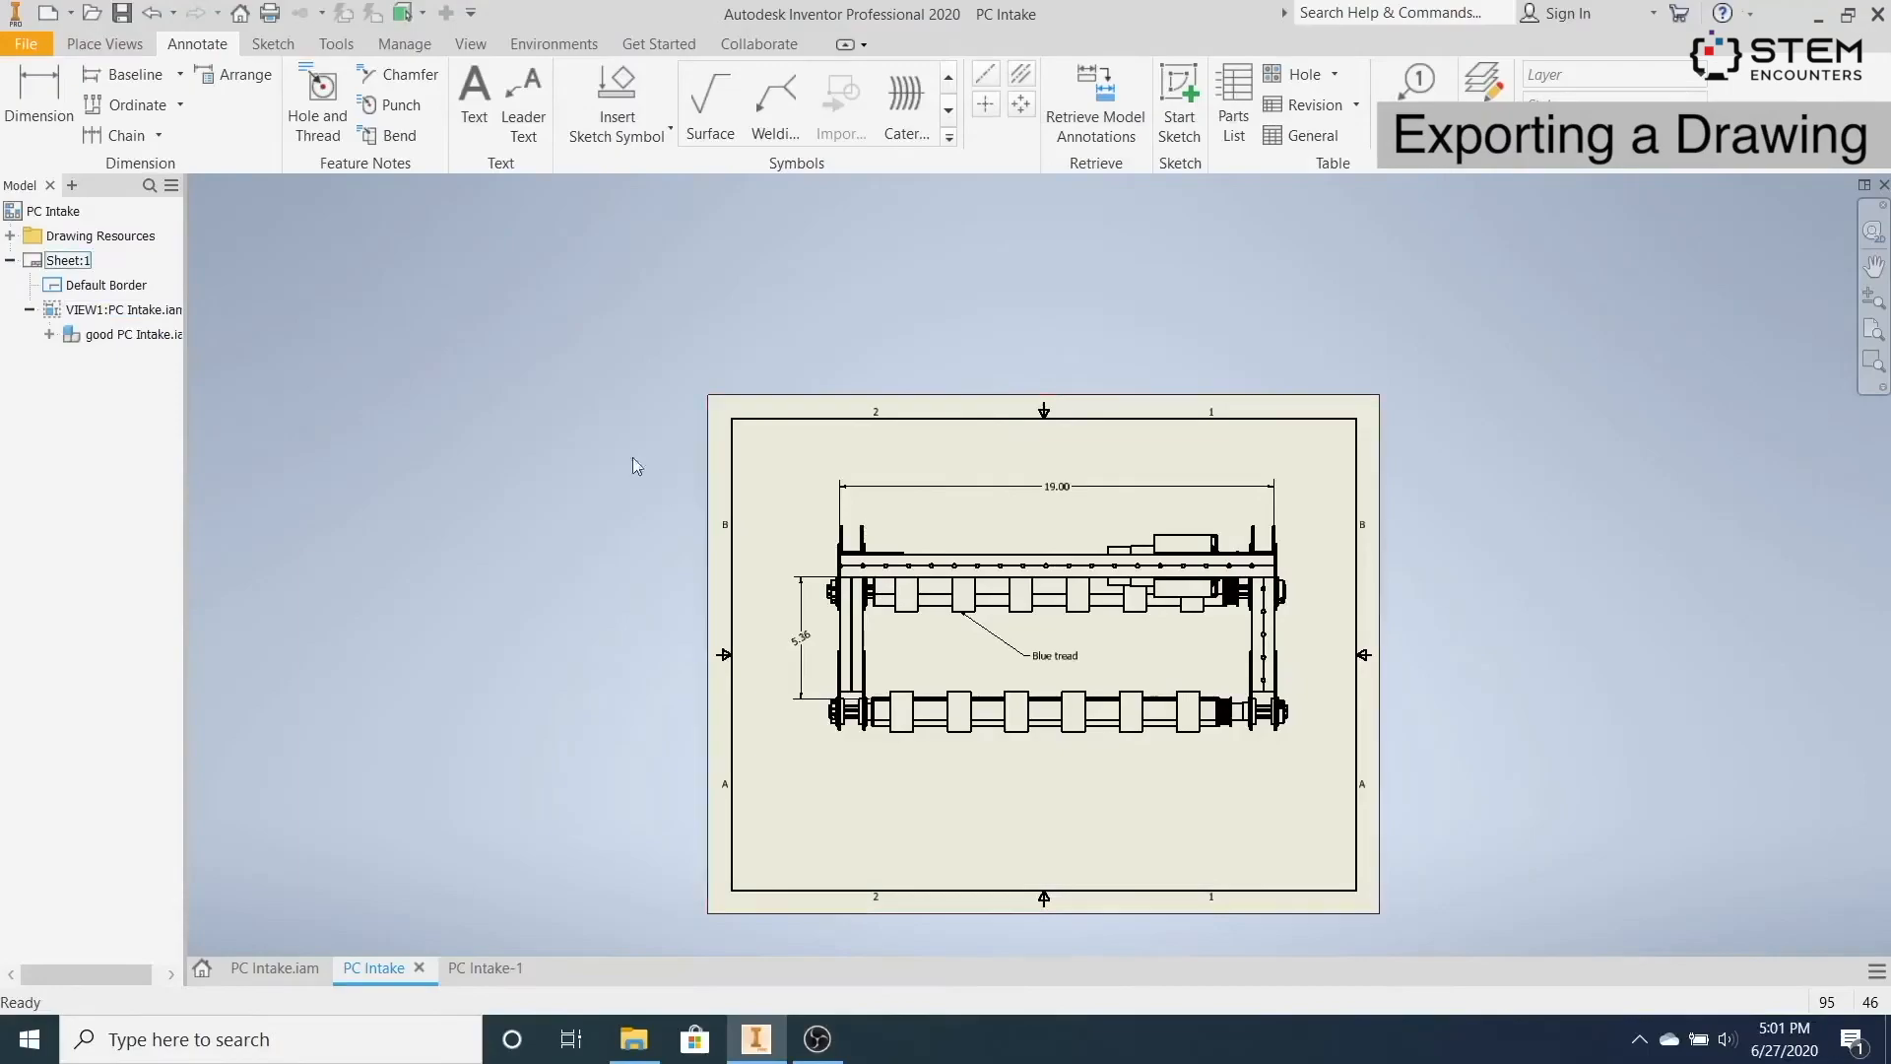
pyautogui.click(44, 41)
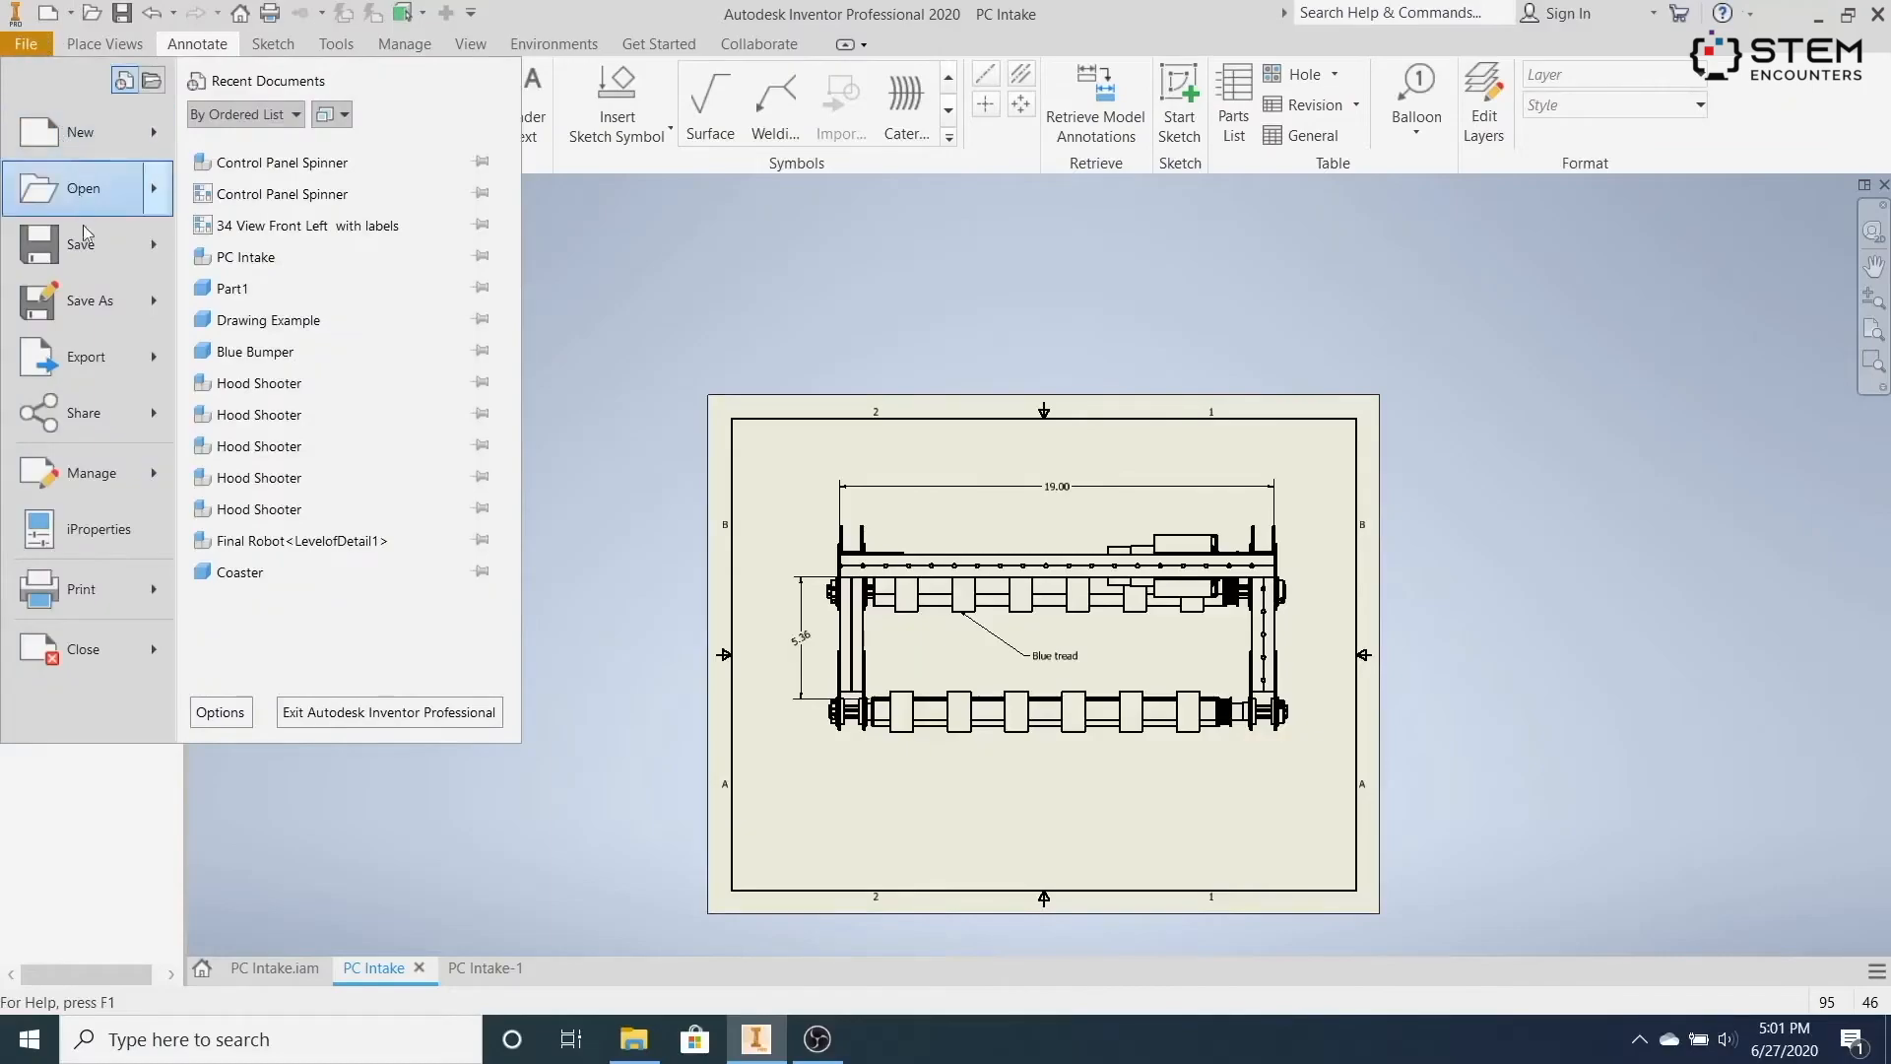
pyautogui.moveTo(112, 358)
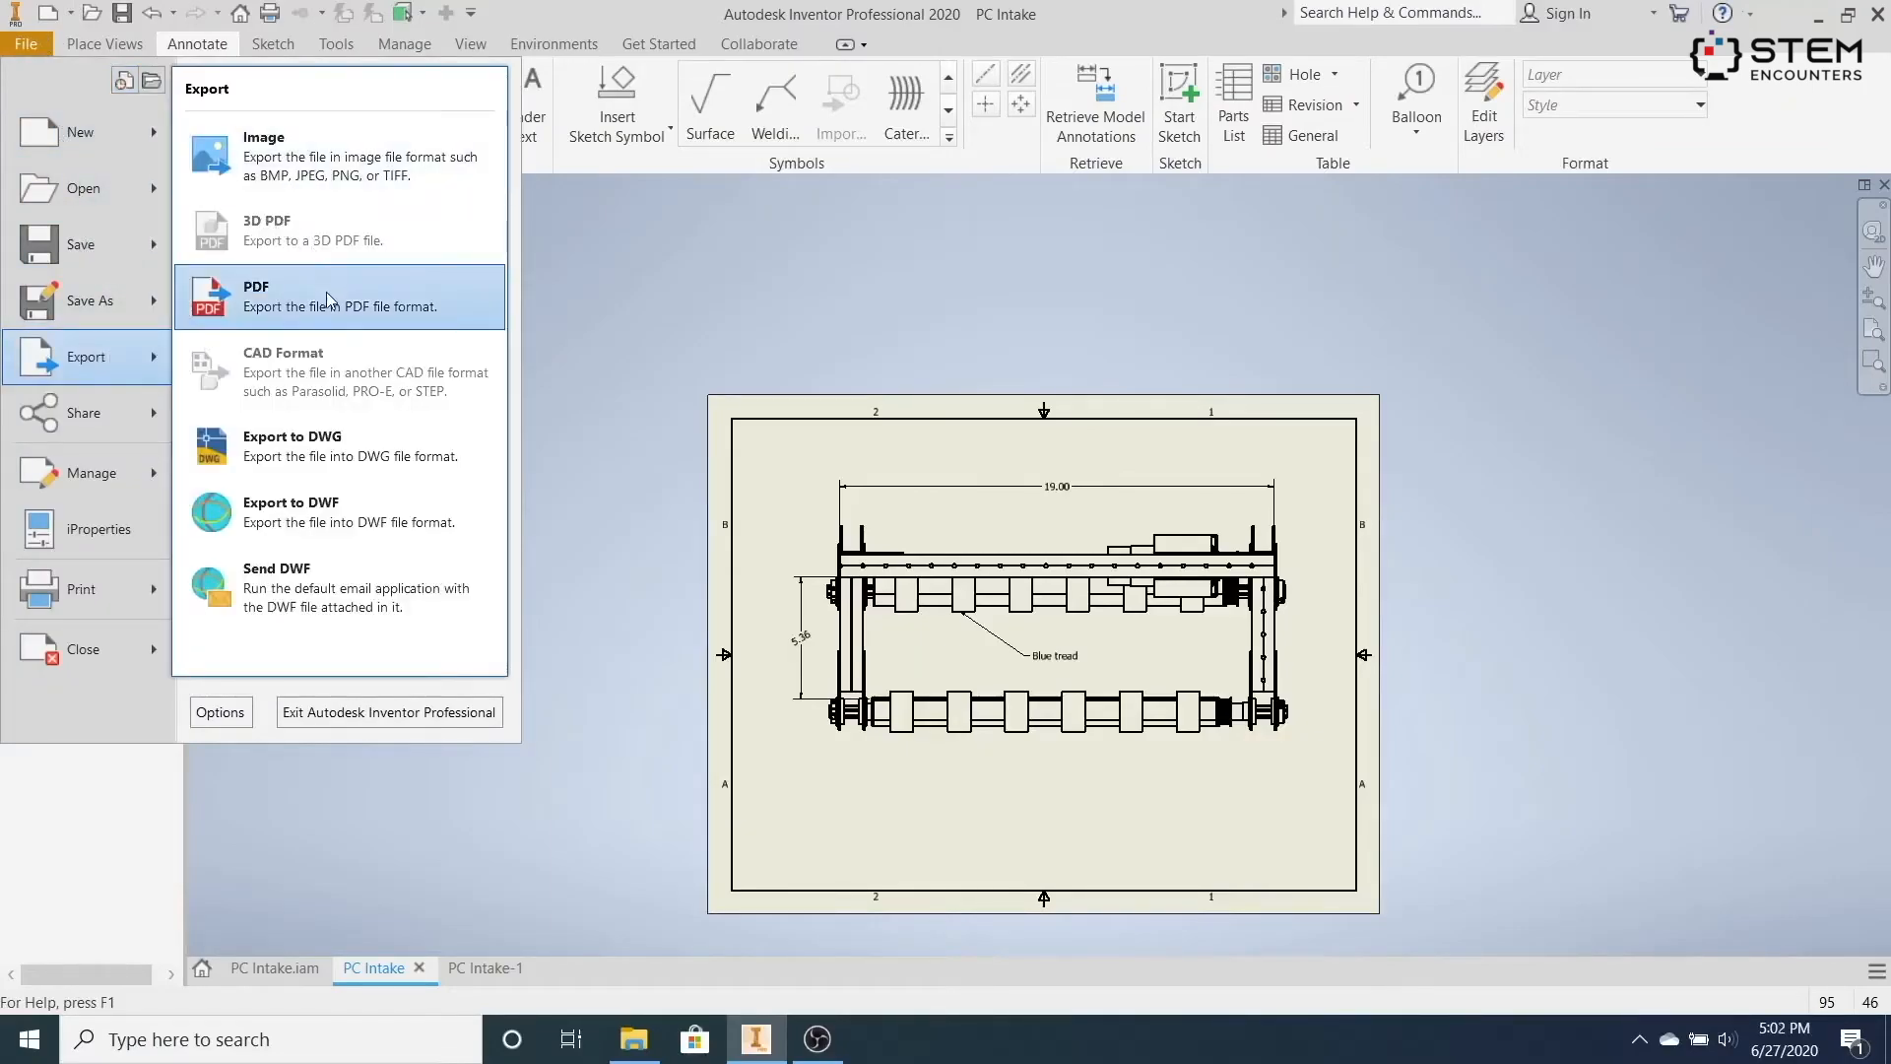
pyautogui.click(652, 319)
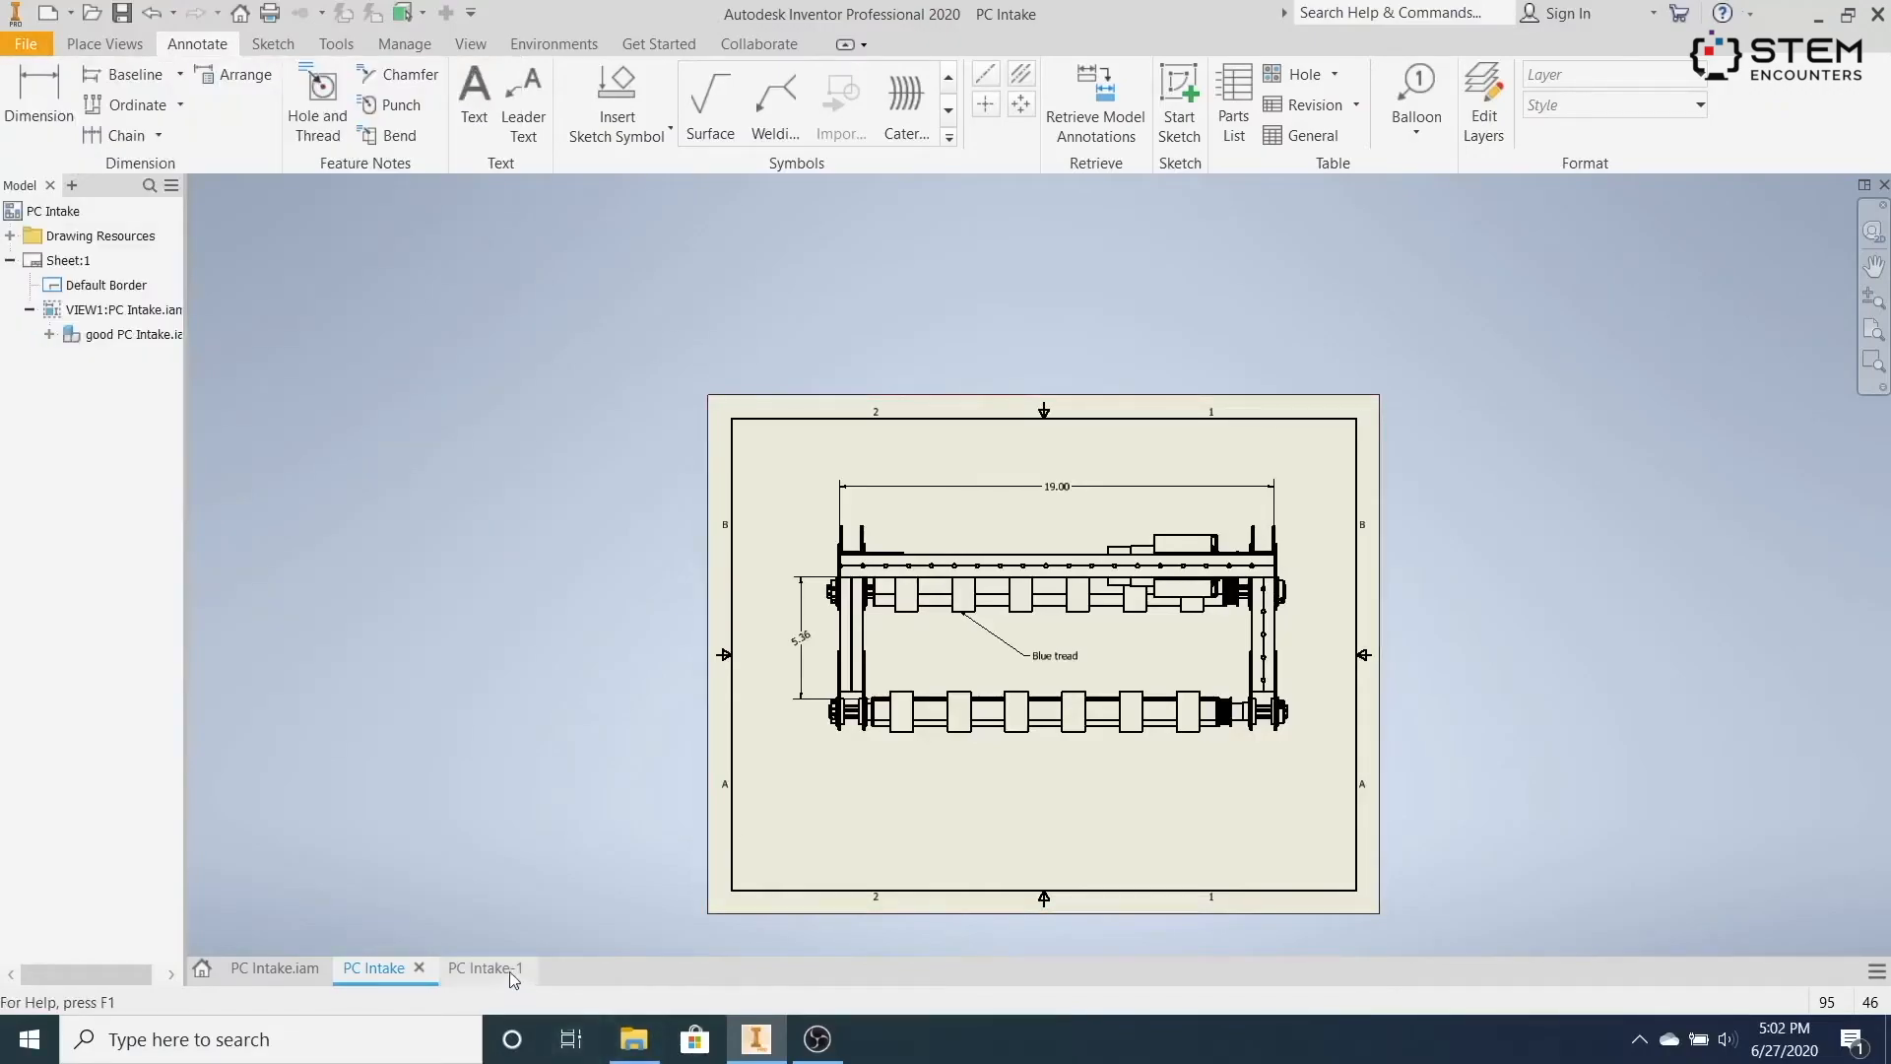
# Switch to the PC Intake-1 drawing and examine the title block up close.
pyautogui.moveTo(504, 977)
pyautogui.click(492, 969)
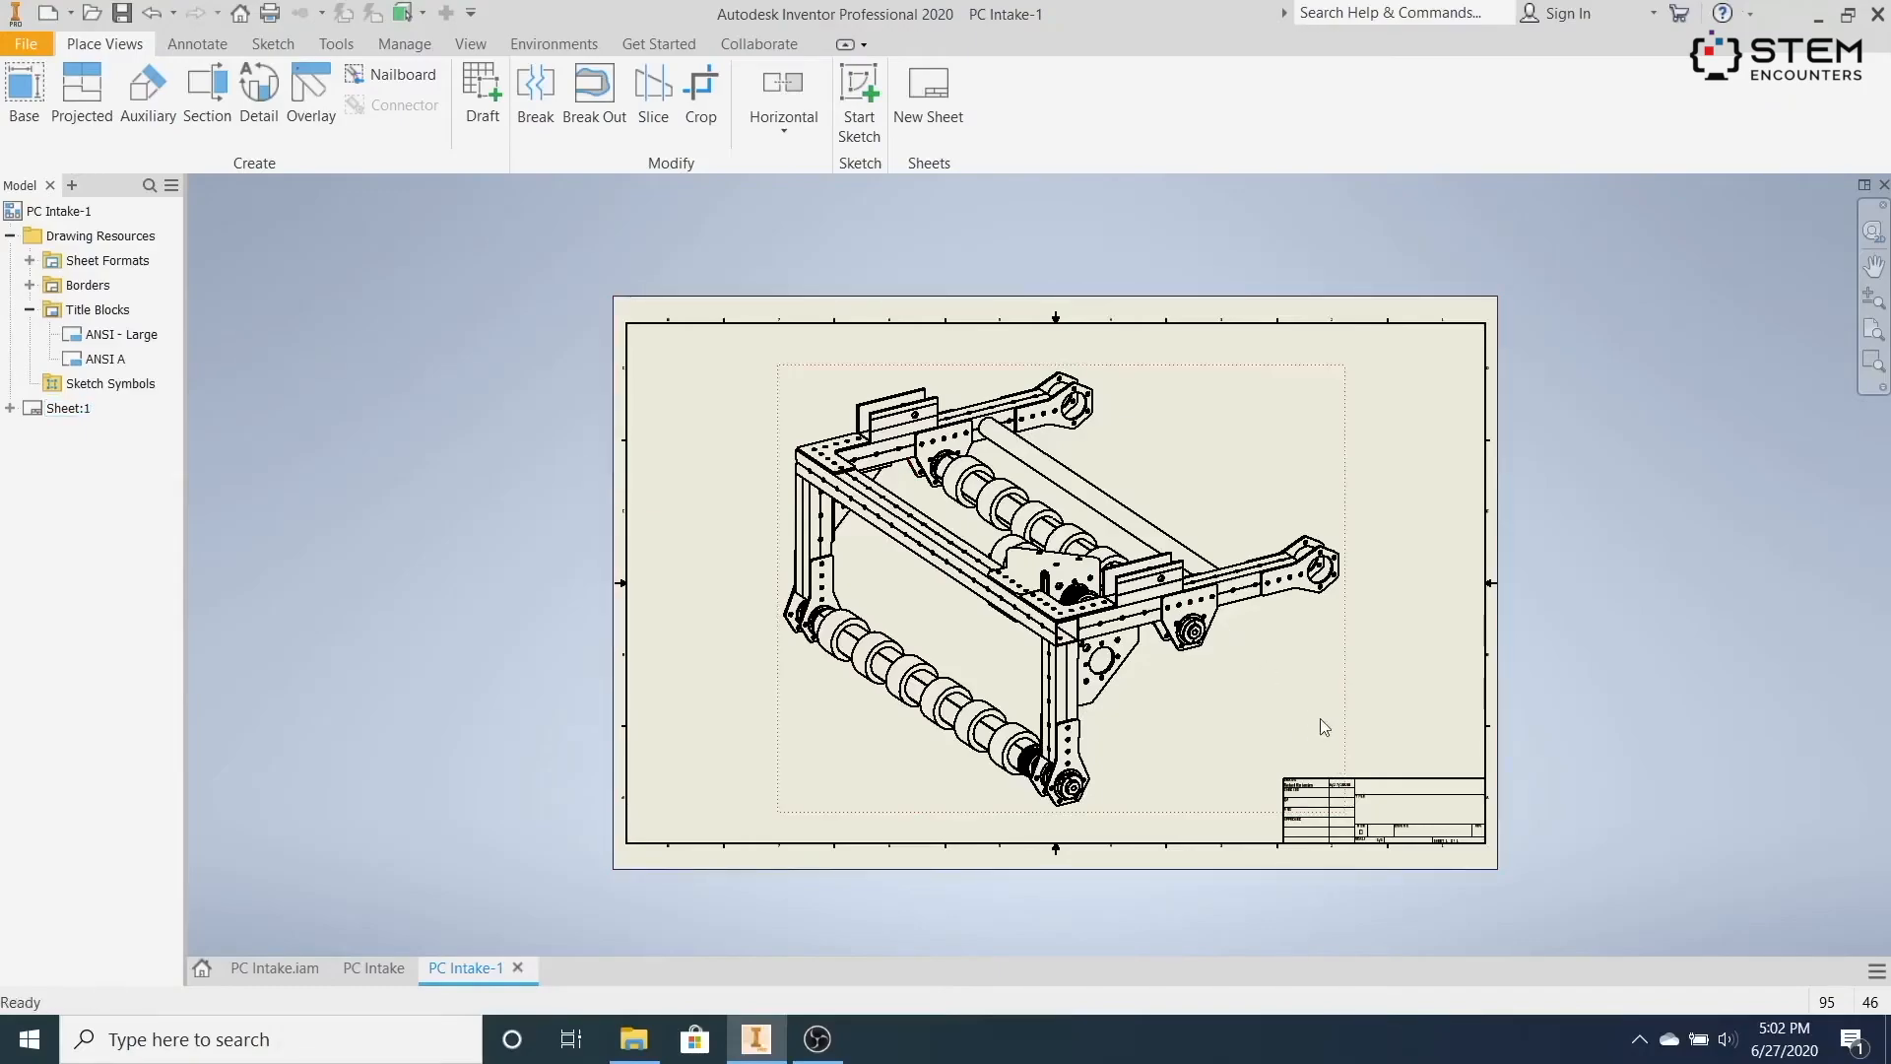
pyautogui.scroll(-2, 1395, 804)
pyautogui.scroll(5, 1393, 807)
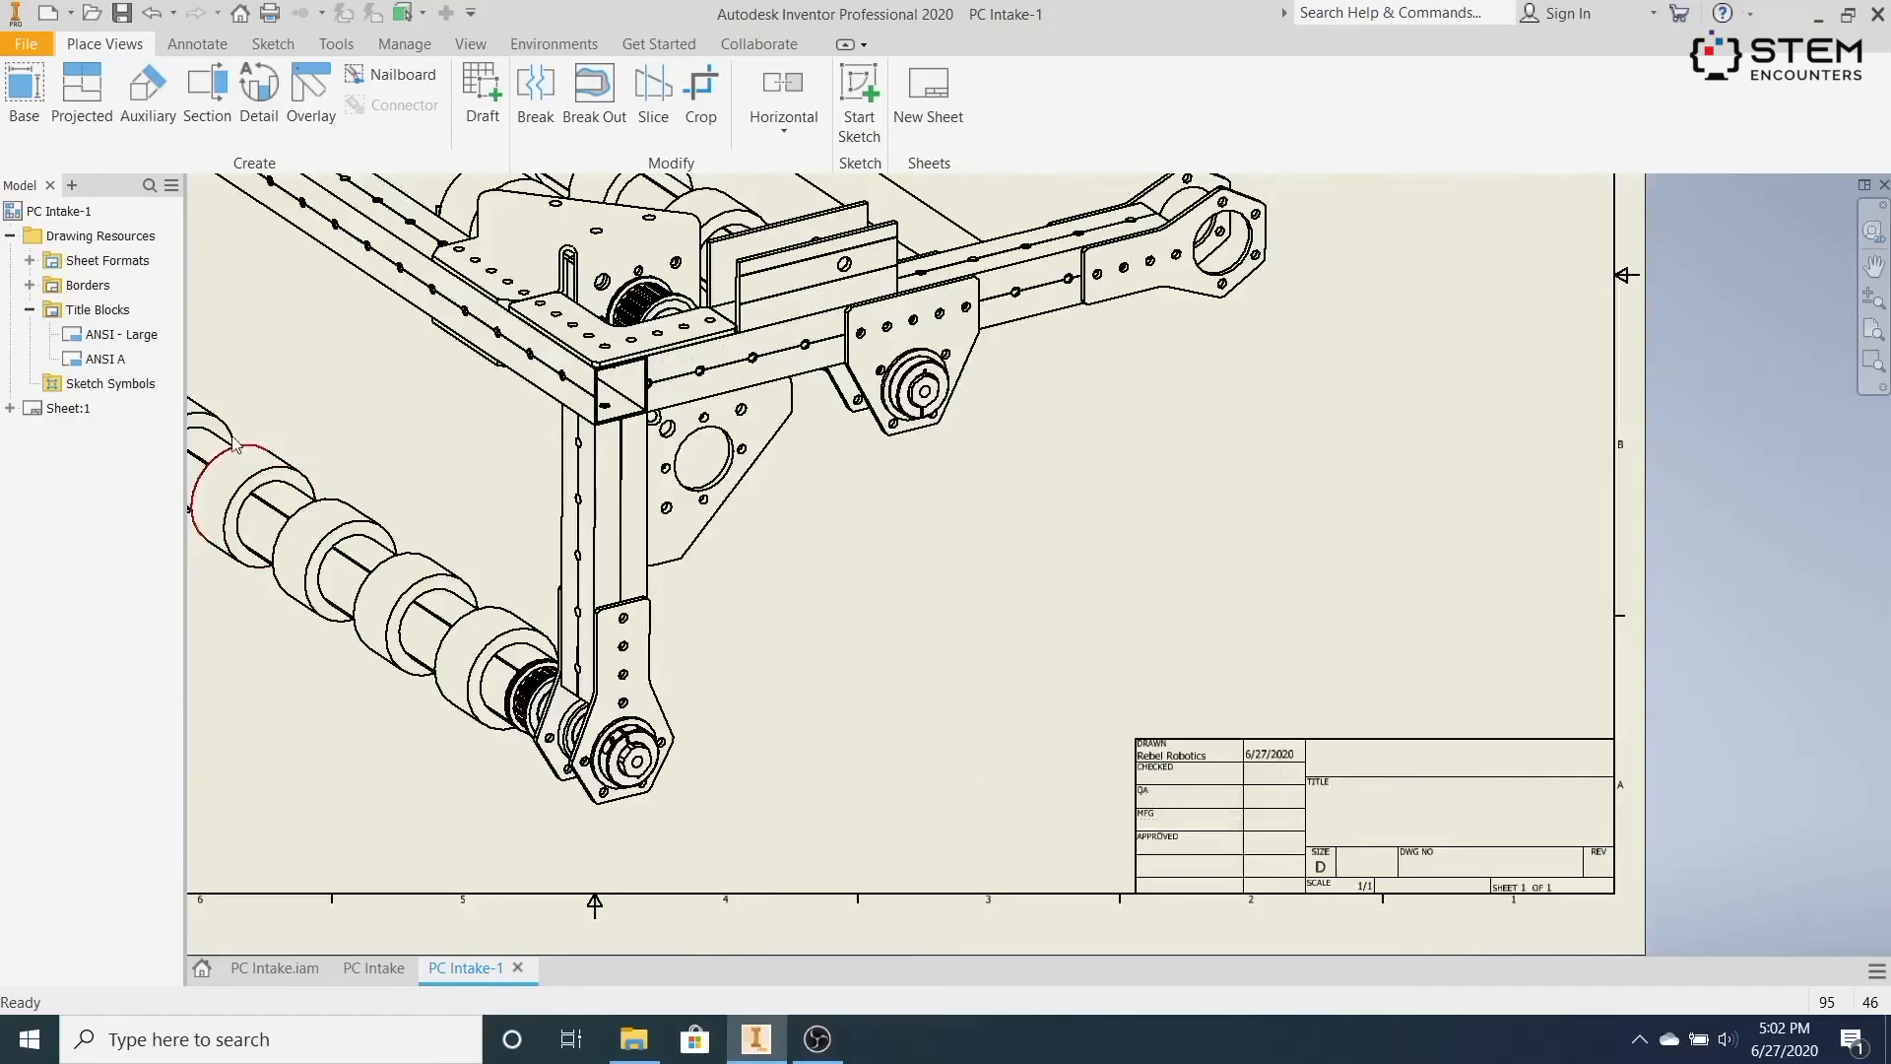
# Review the drawing's iProperties, checking the Author field in Summary and the Designer field in Project, and close them without edits.
pyautogui.rightClick(56, 213)
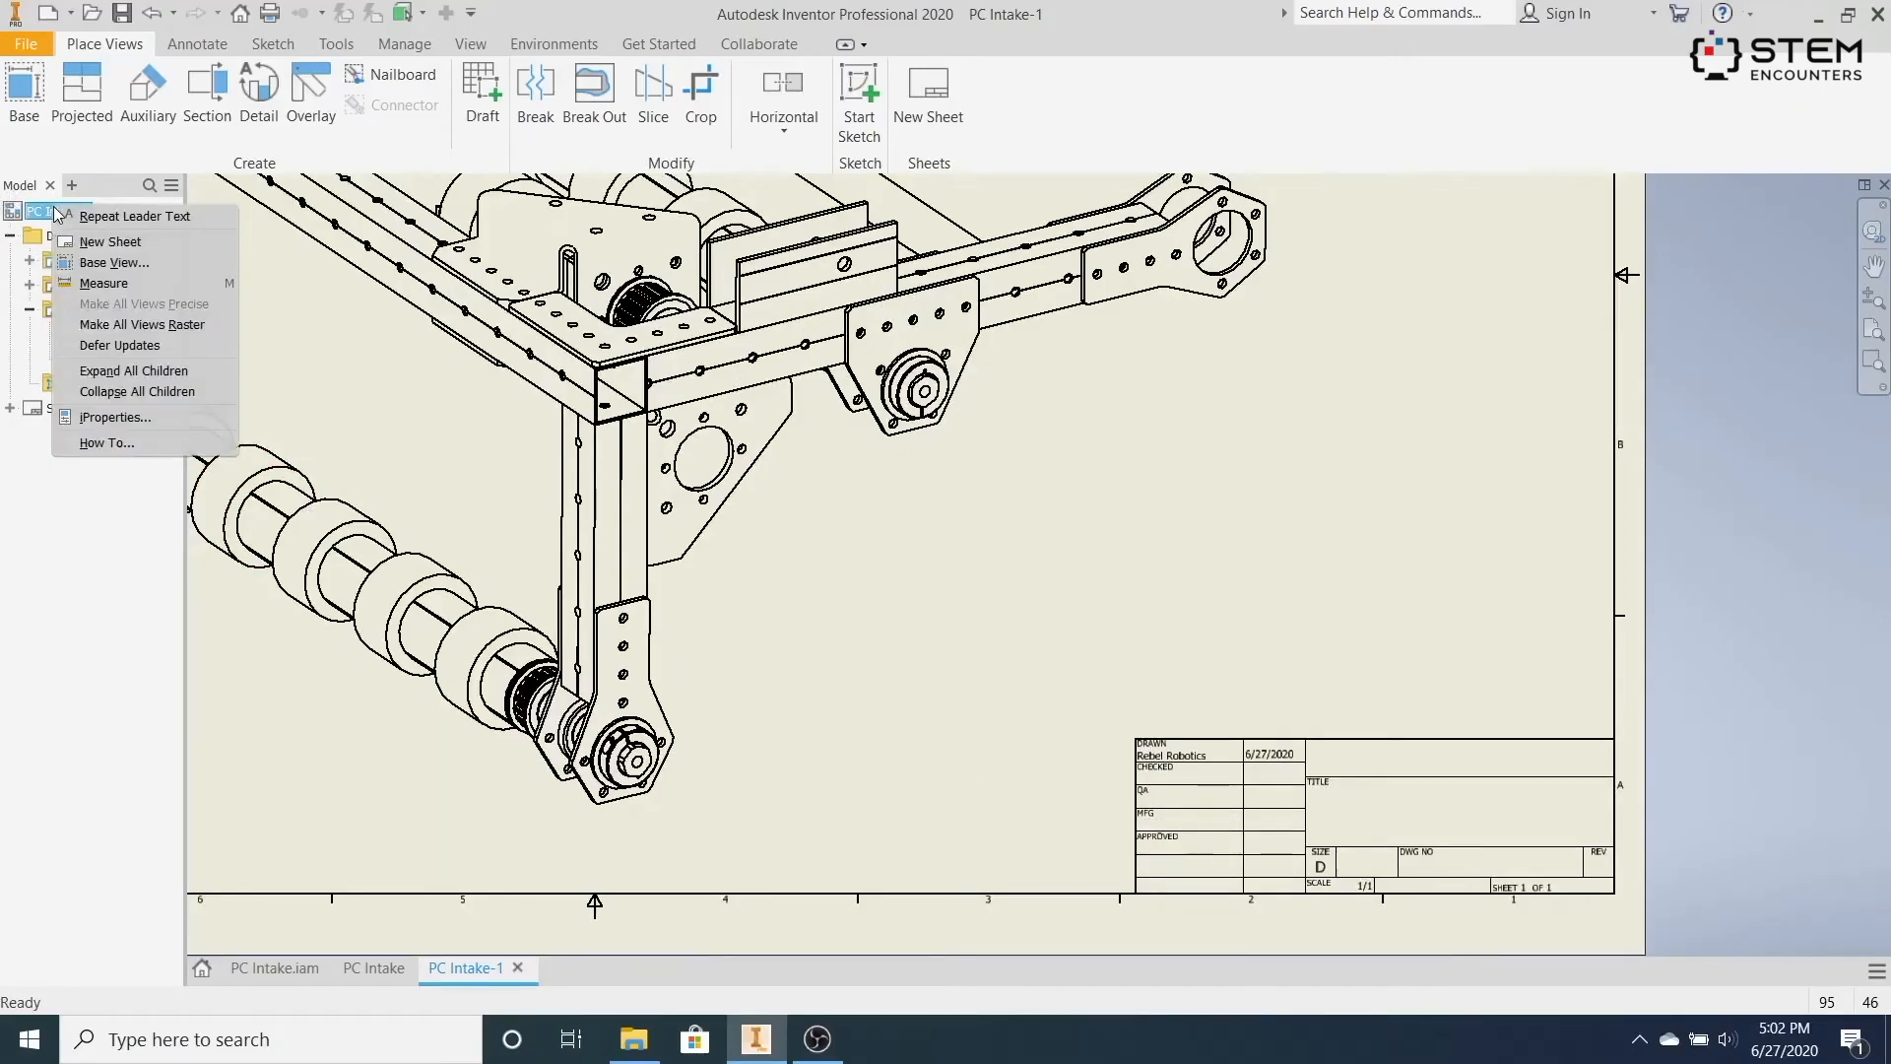
pyautogui.click(185, 409)
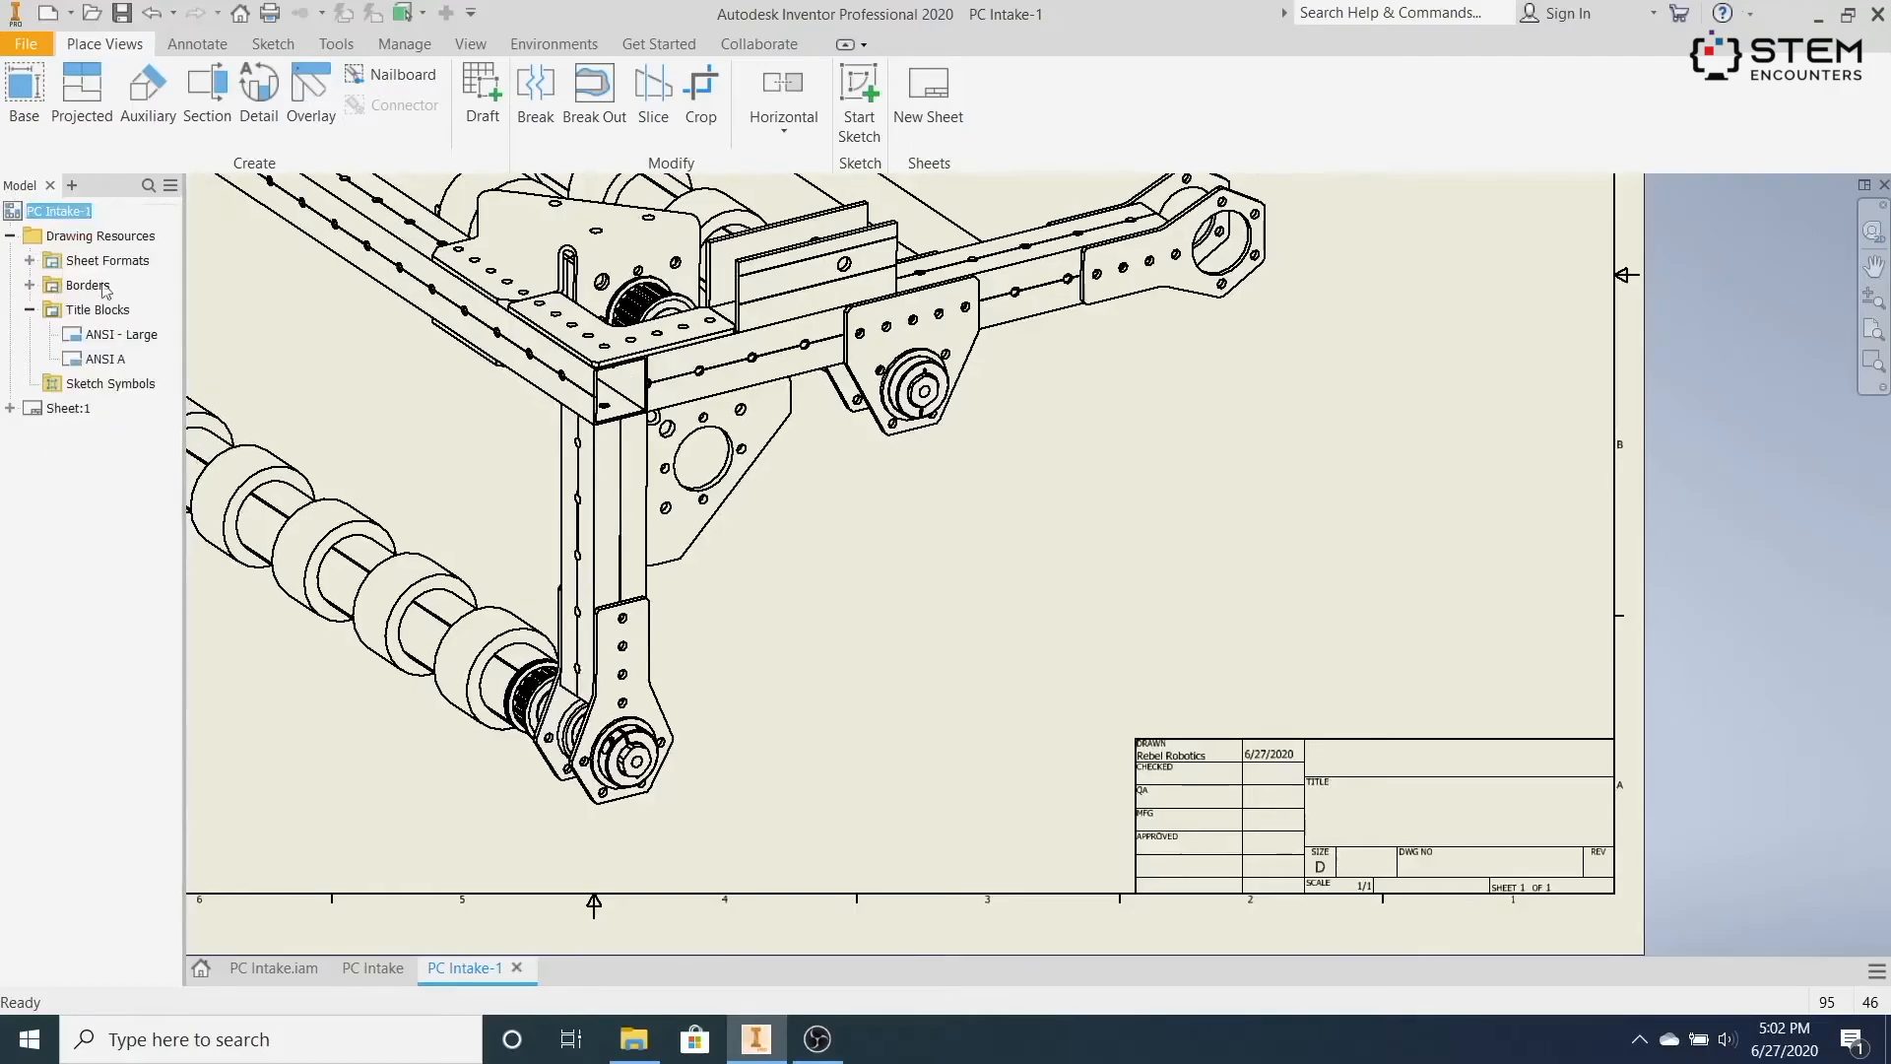
pyautogui.rightClick(77, 212)
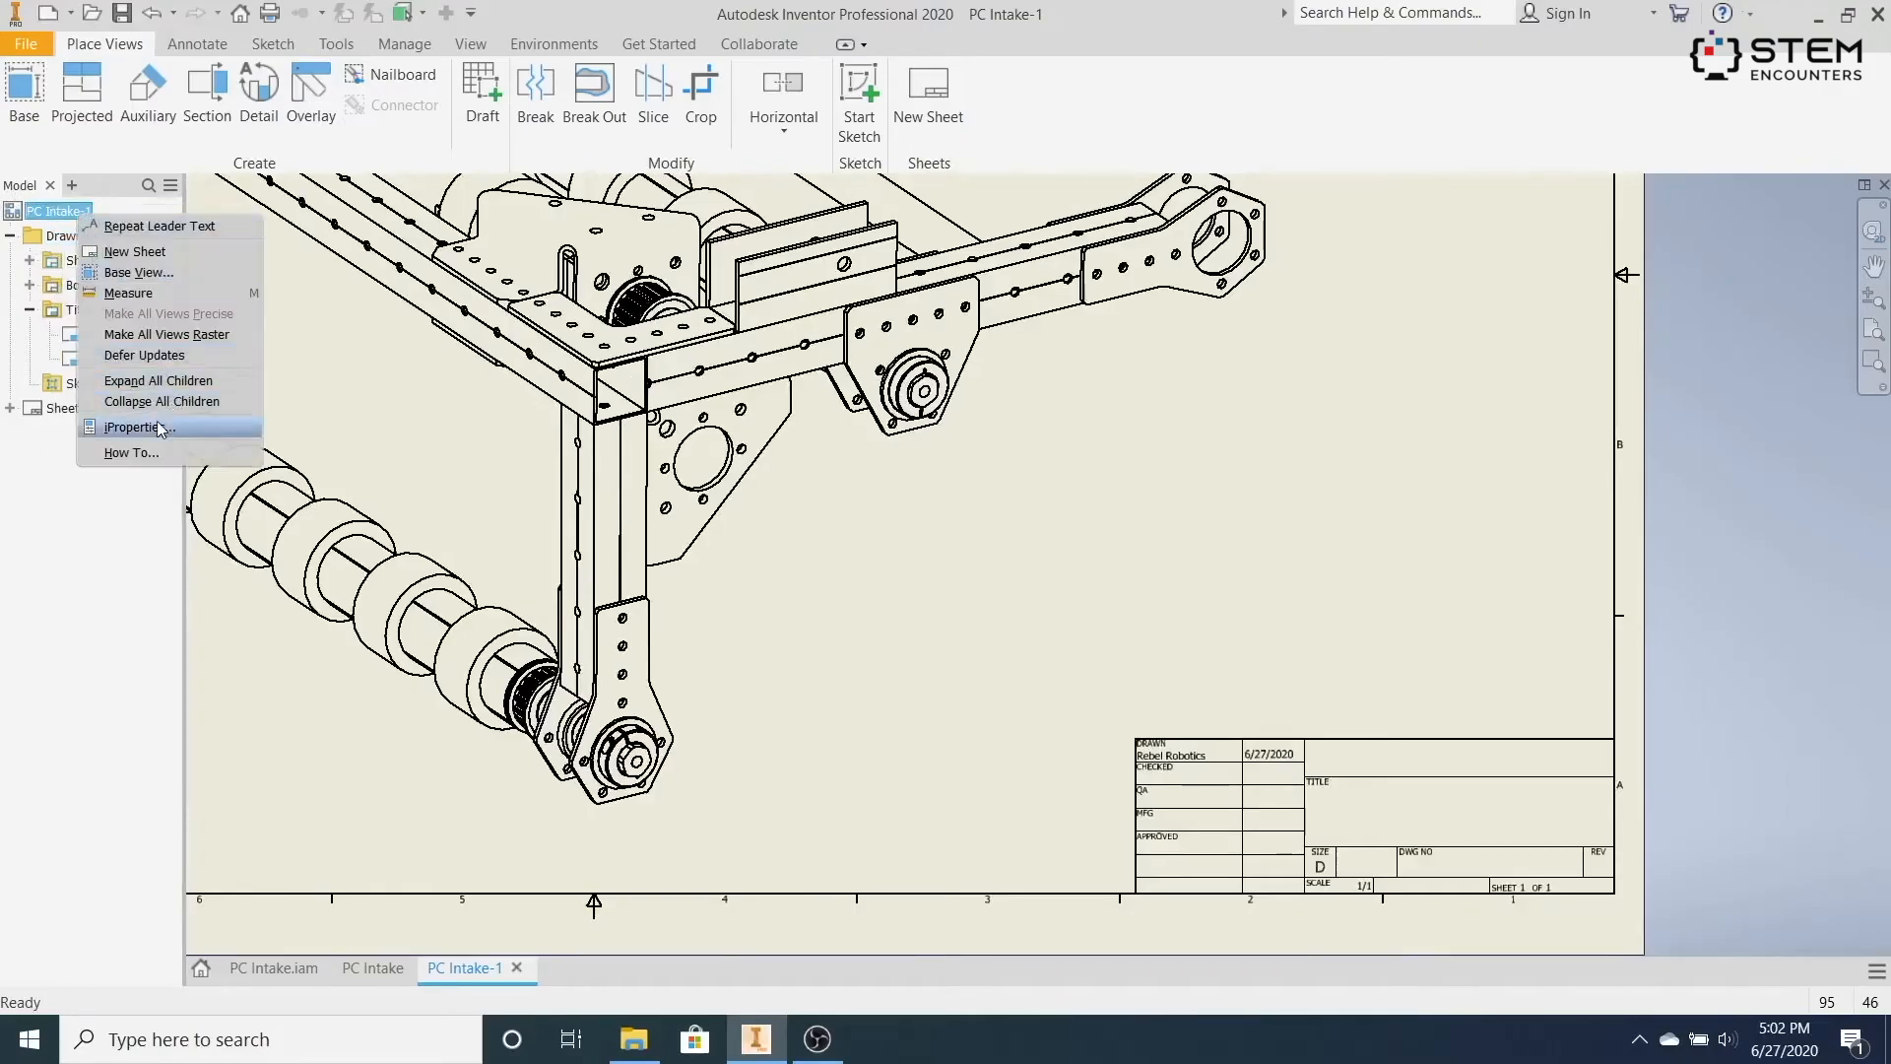
pyautogui.click(161, 428)
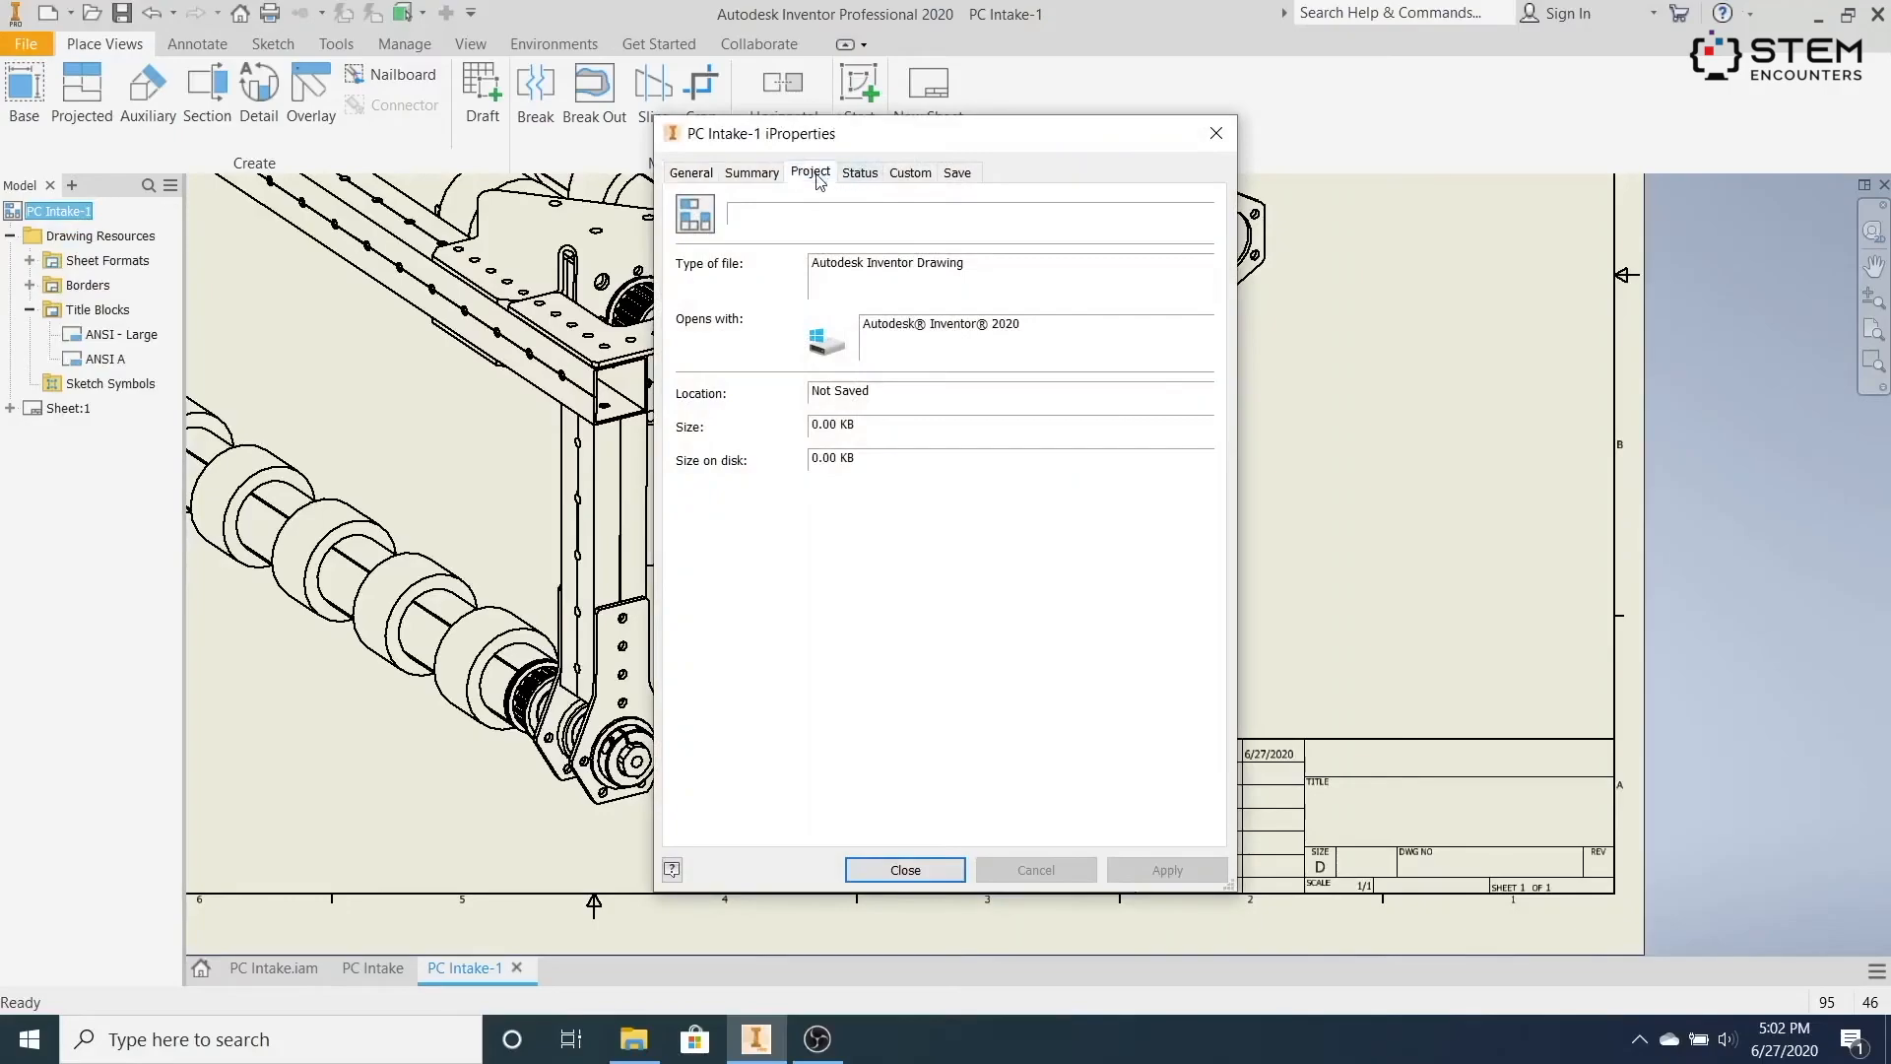
pyautogui.click(812, 173)
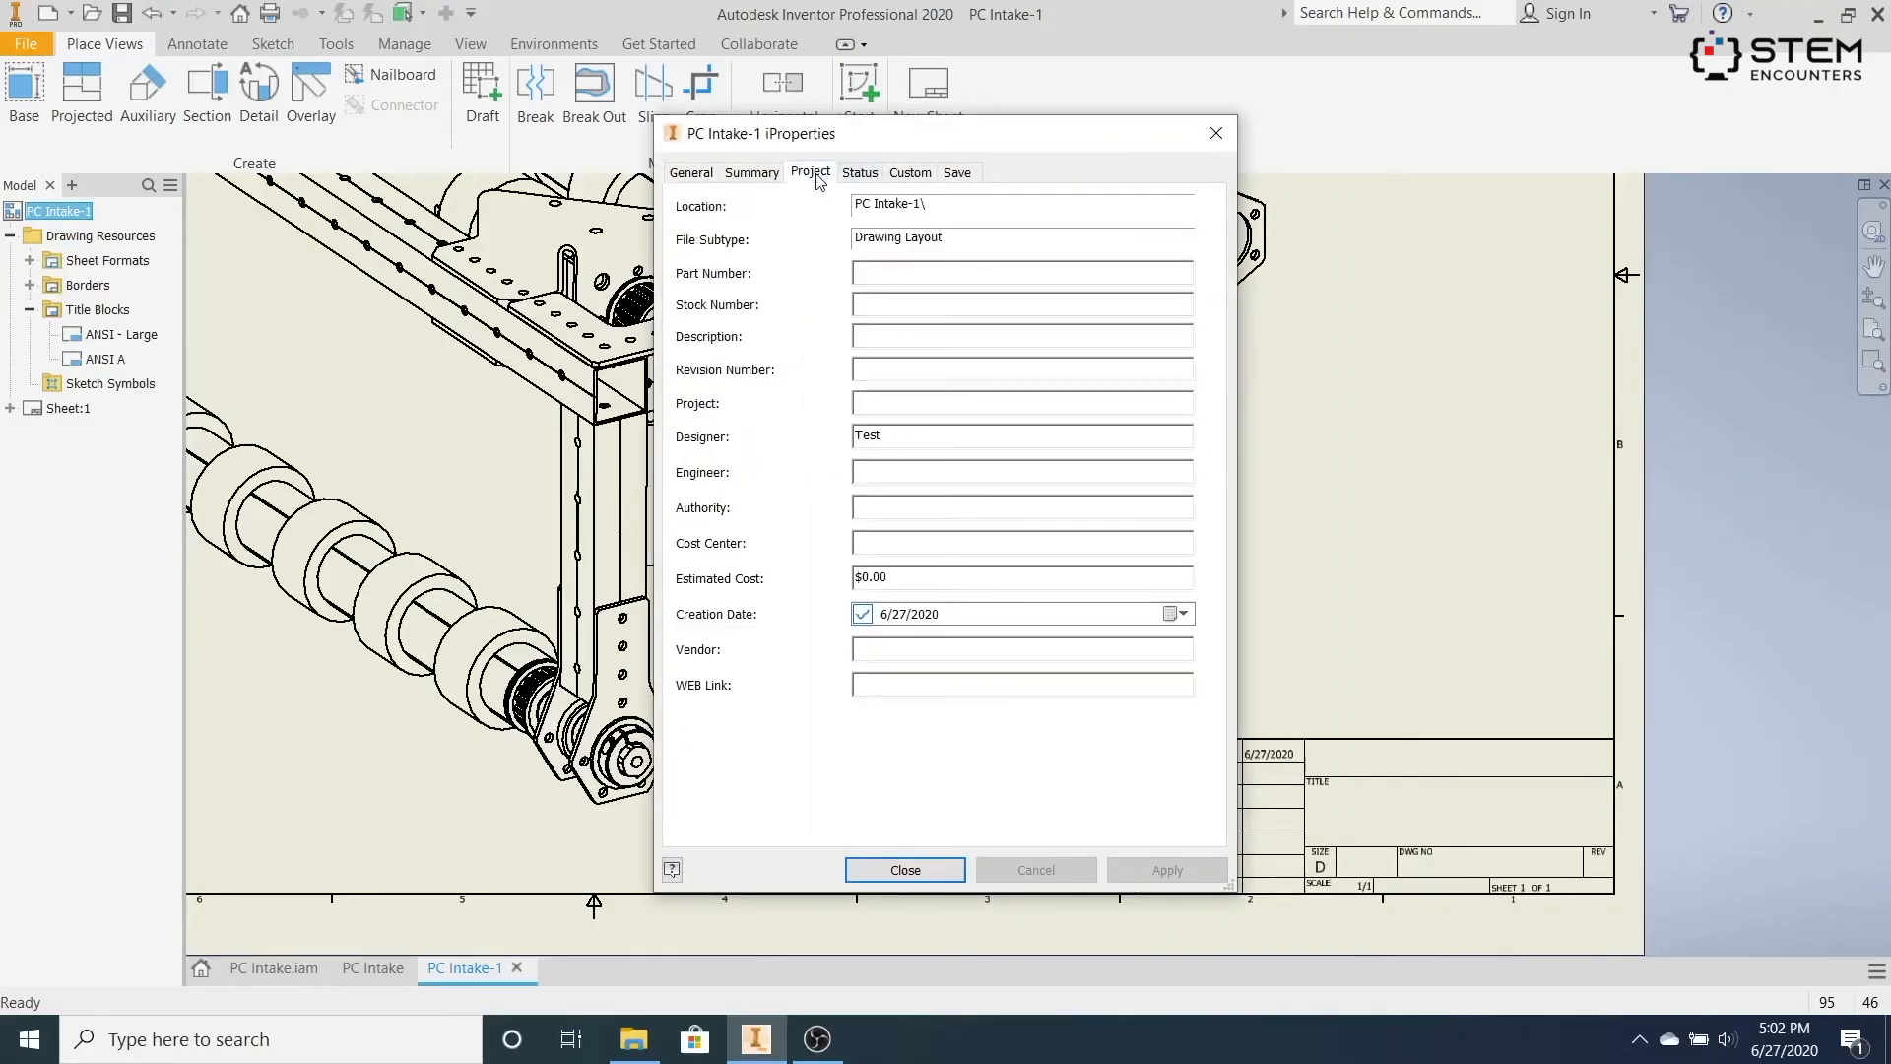
pyautogui.click(751, 173)
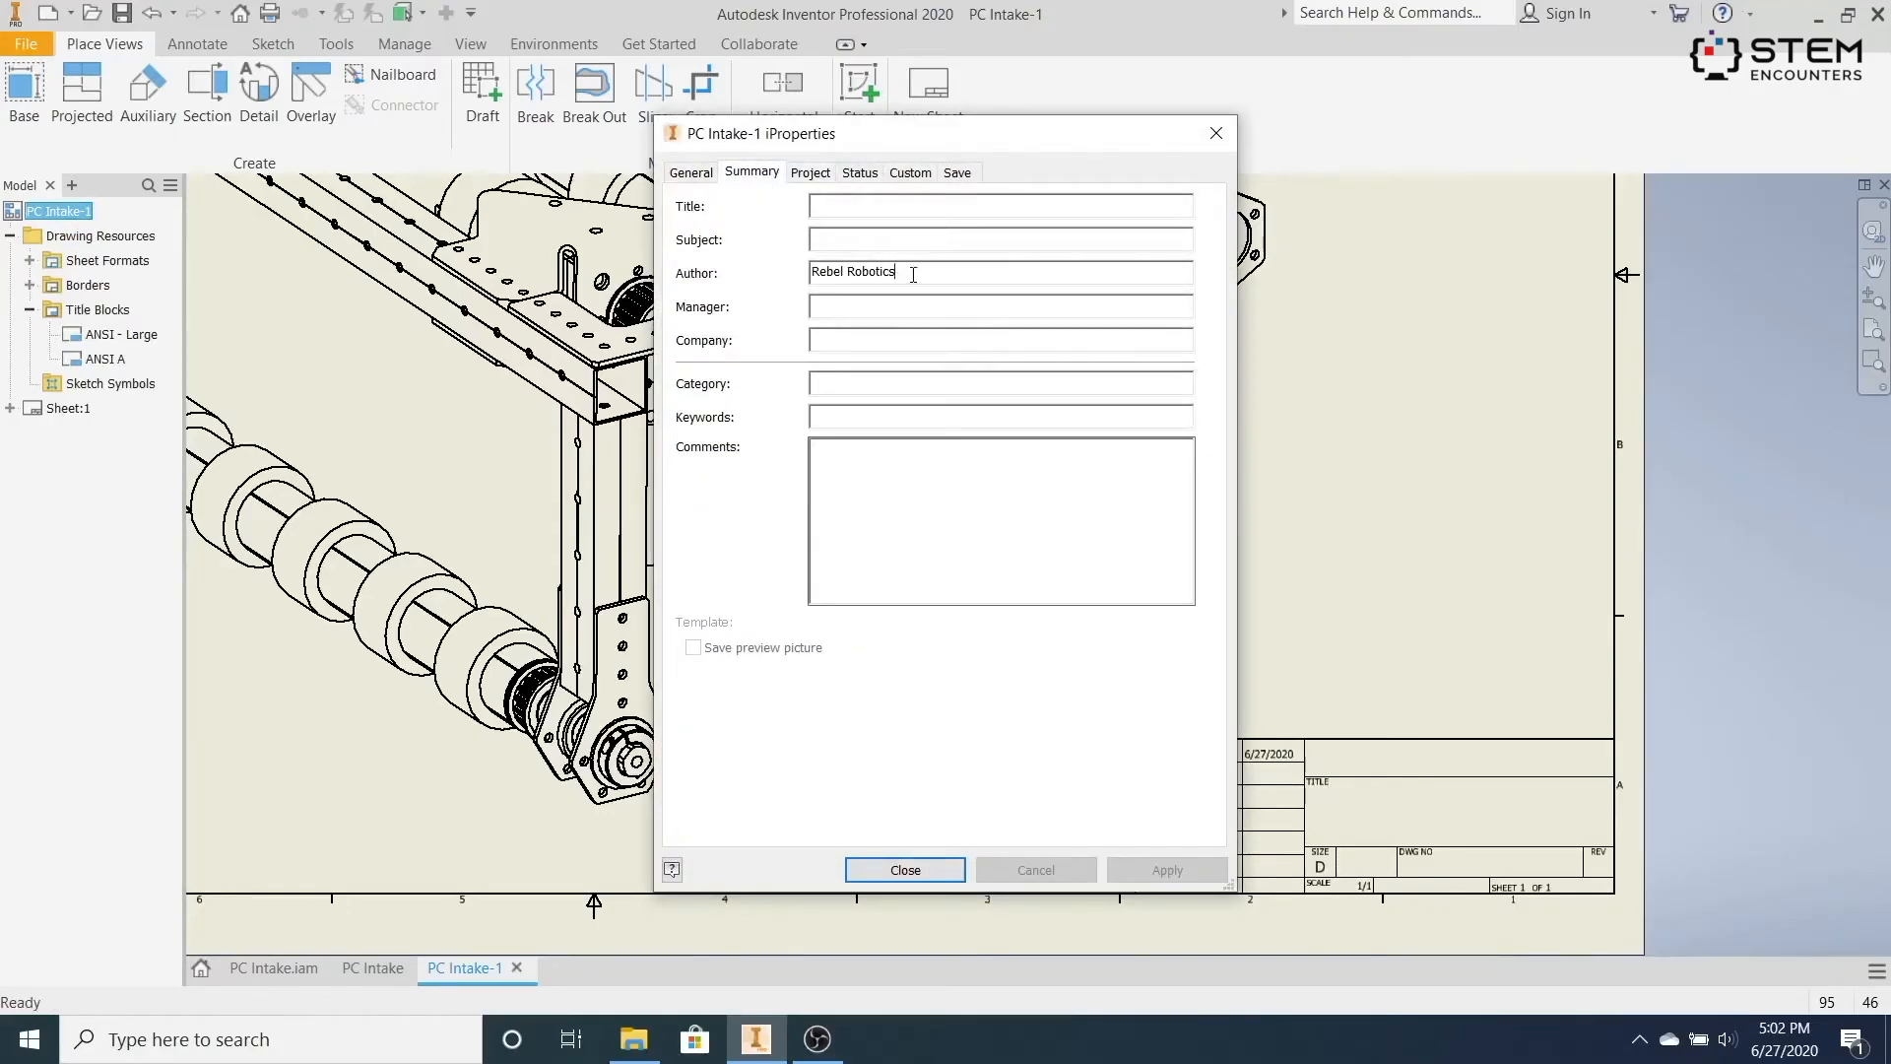
pyautogui.moveTo(913, 275); pyautogui.dragTo(800, 290)
pyautogui.click(808, 174)
pyautogui.moveTo(907, 438); pyautogui.dragTo(826, 434)
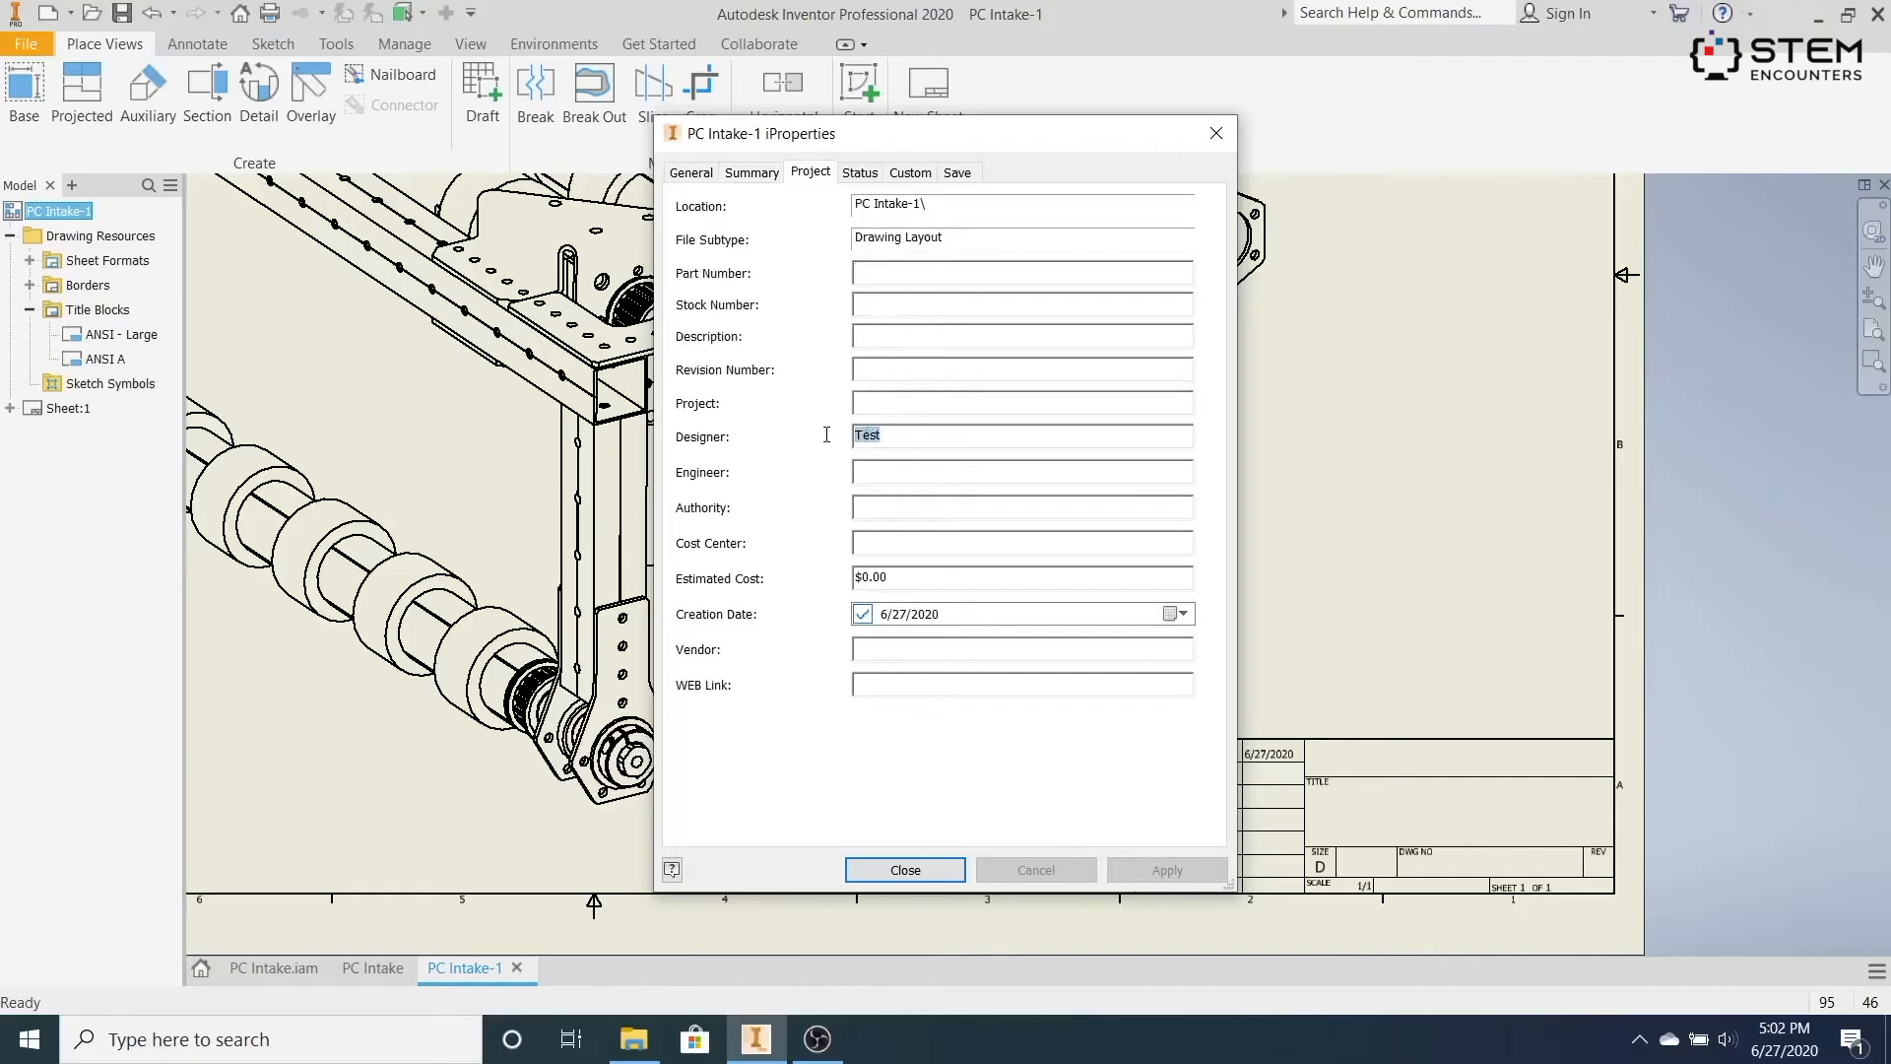
pyautogui.click(937, 867)
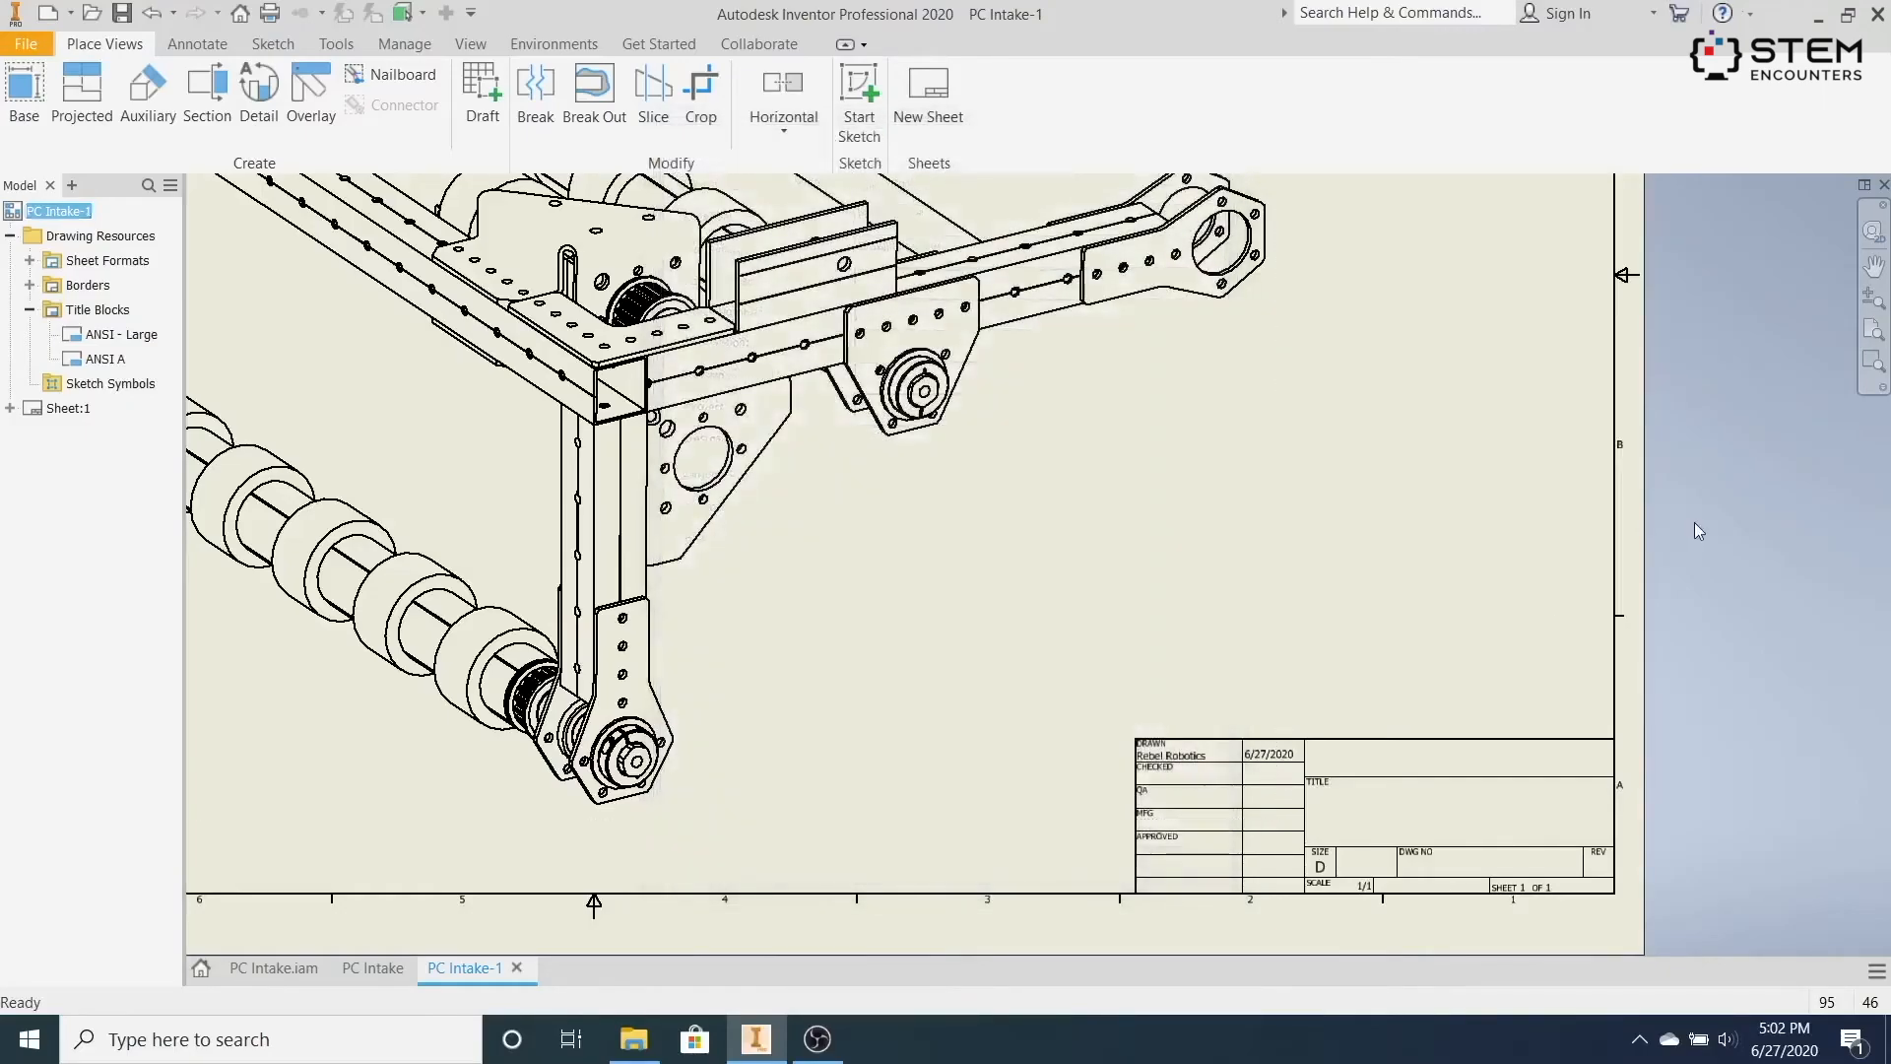
# Apply the Shaded style to the isometric assembly view.
pyautogui.scroll(4, 1605, 596)
pyautogui.moveTo(1534, 468); pyautogui.dragTo(1535, 567, button='middle')
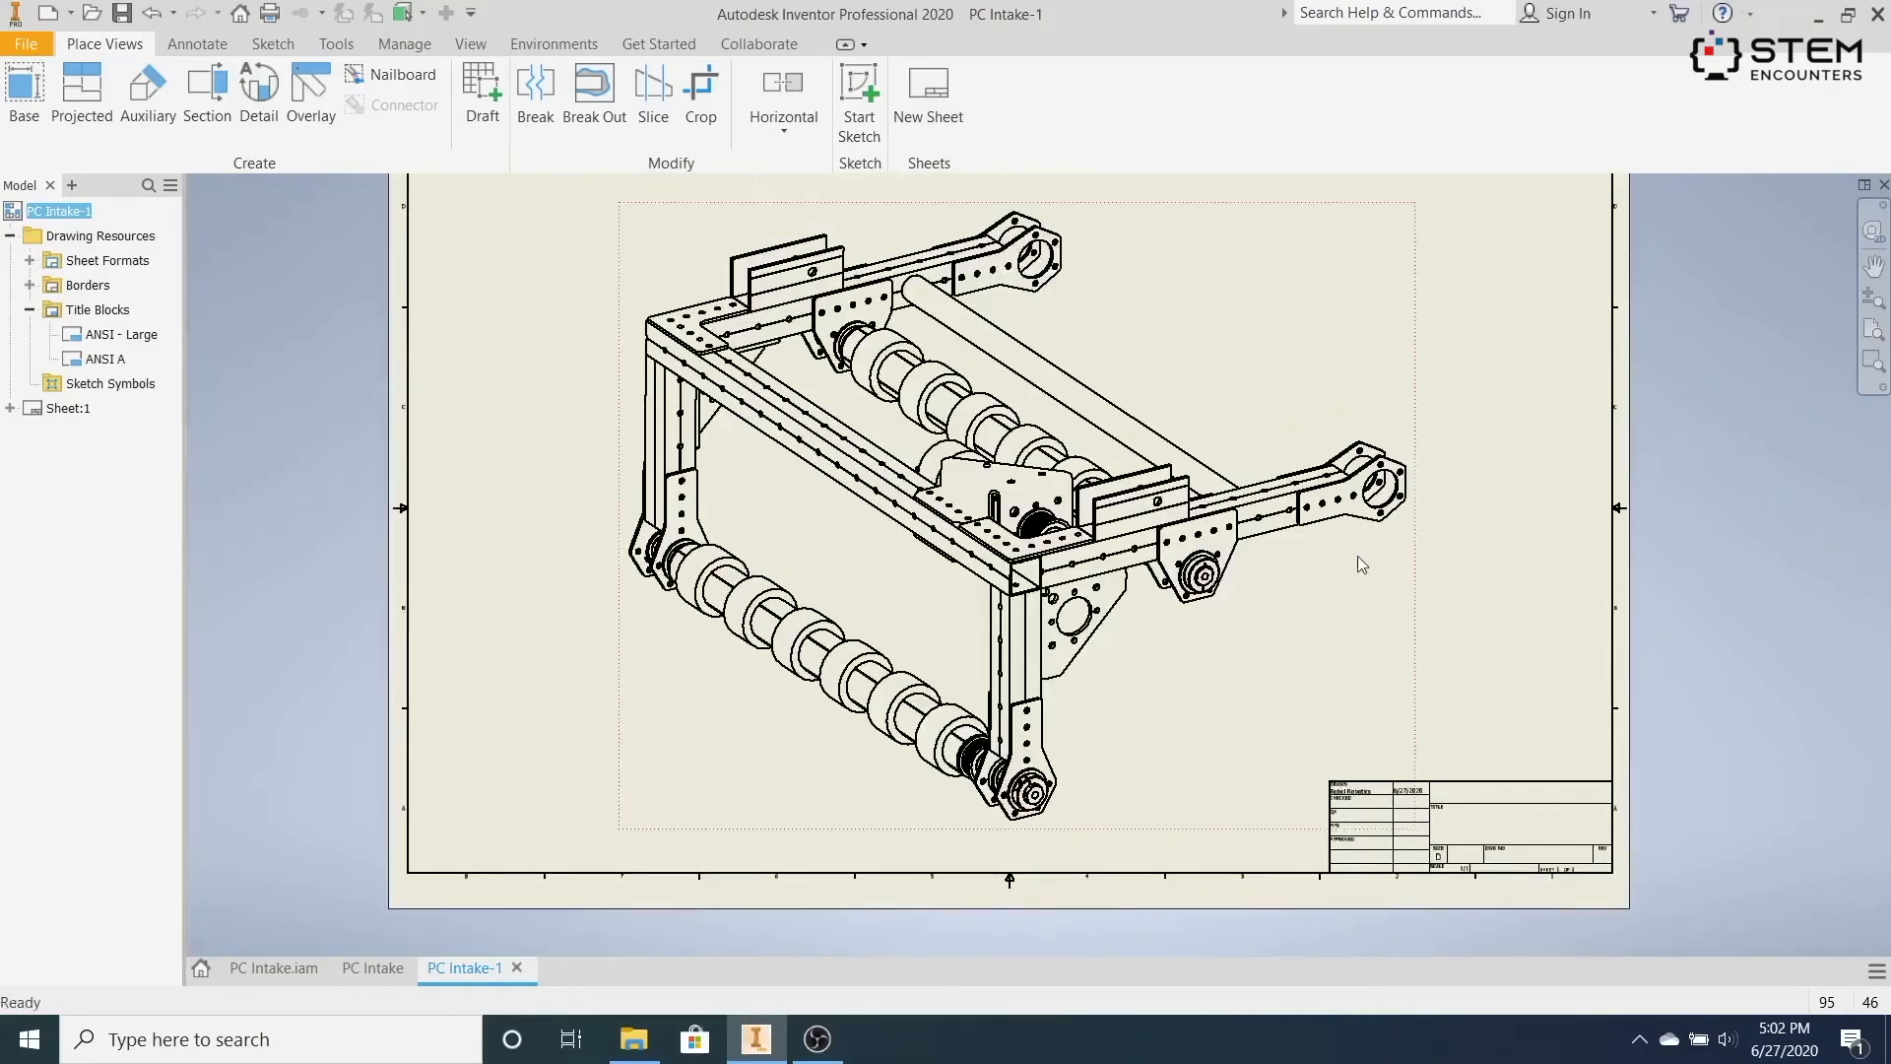
pyautogui.doubleClick(1294, 644)
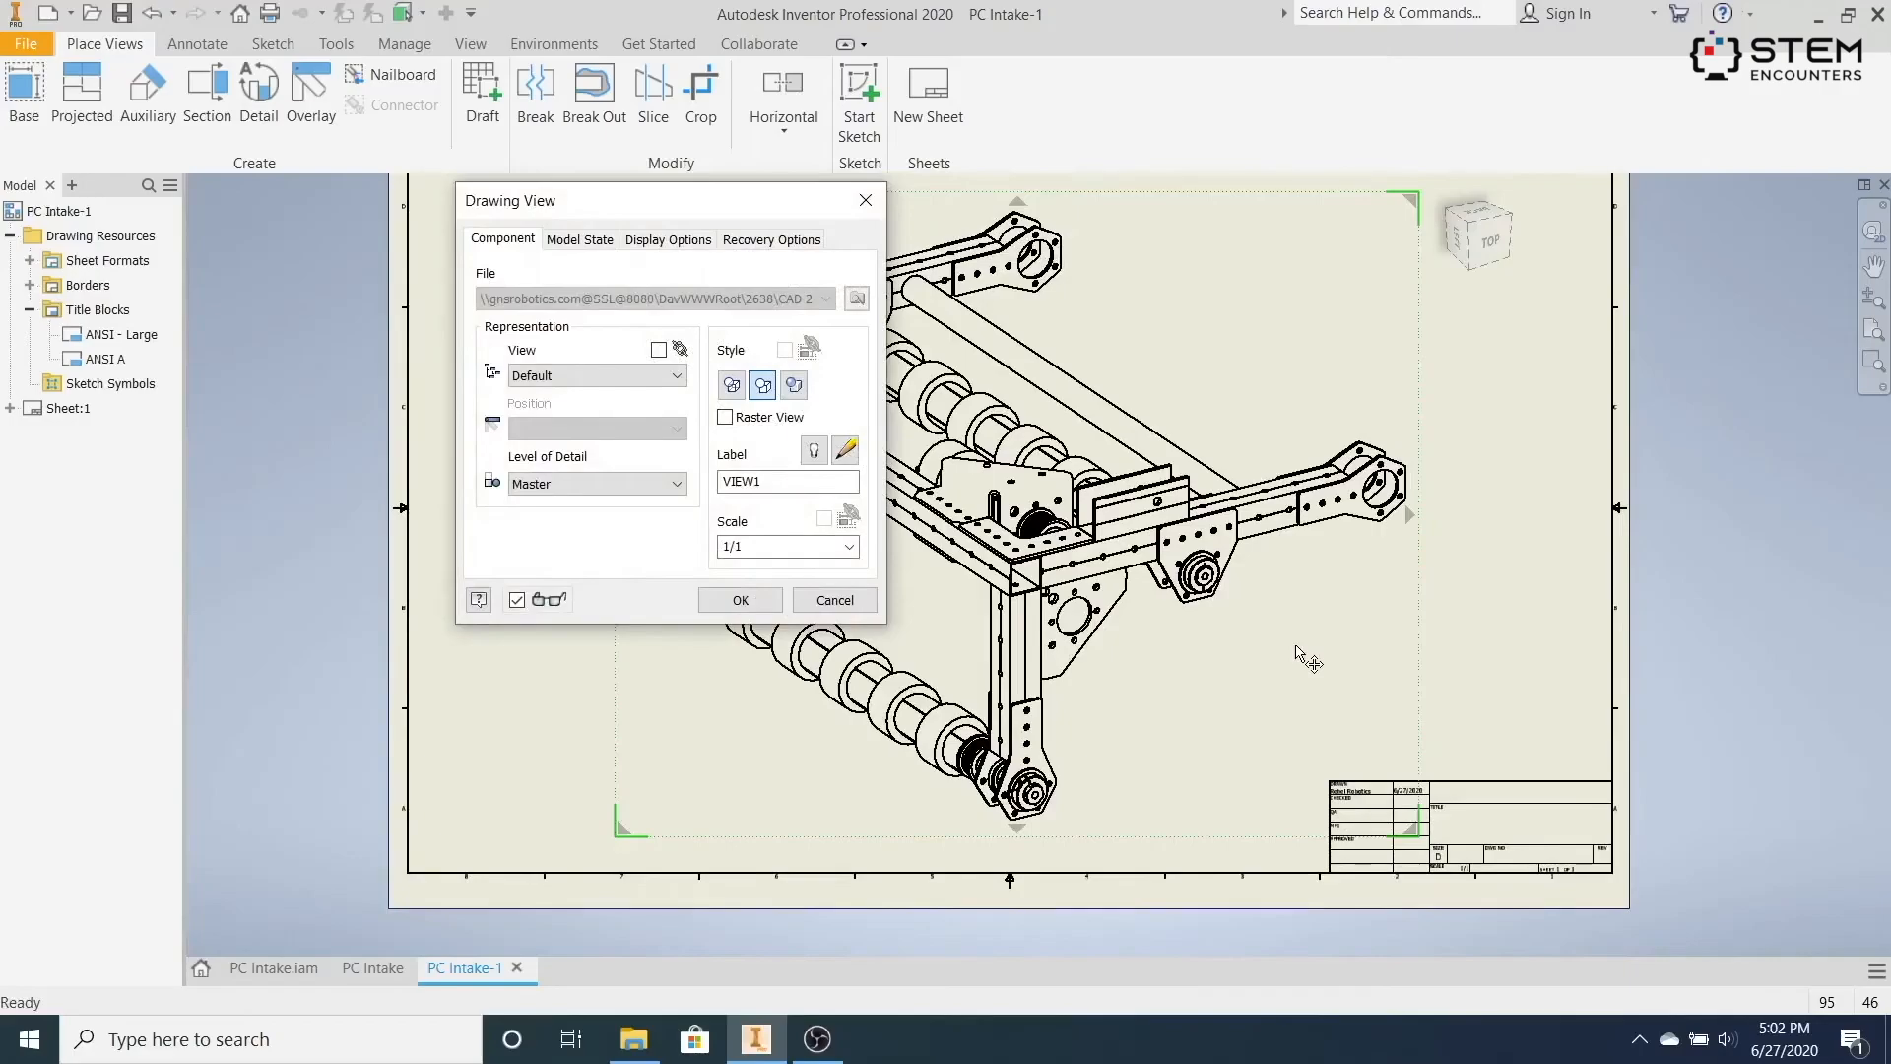
pyautogui.click(796, 385)
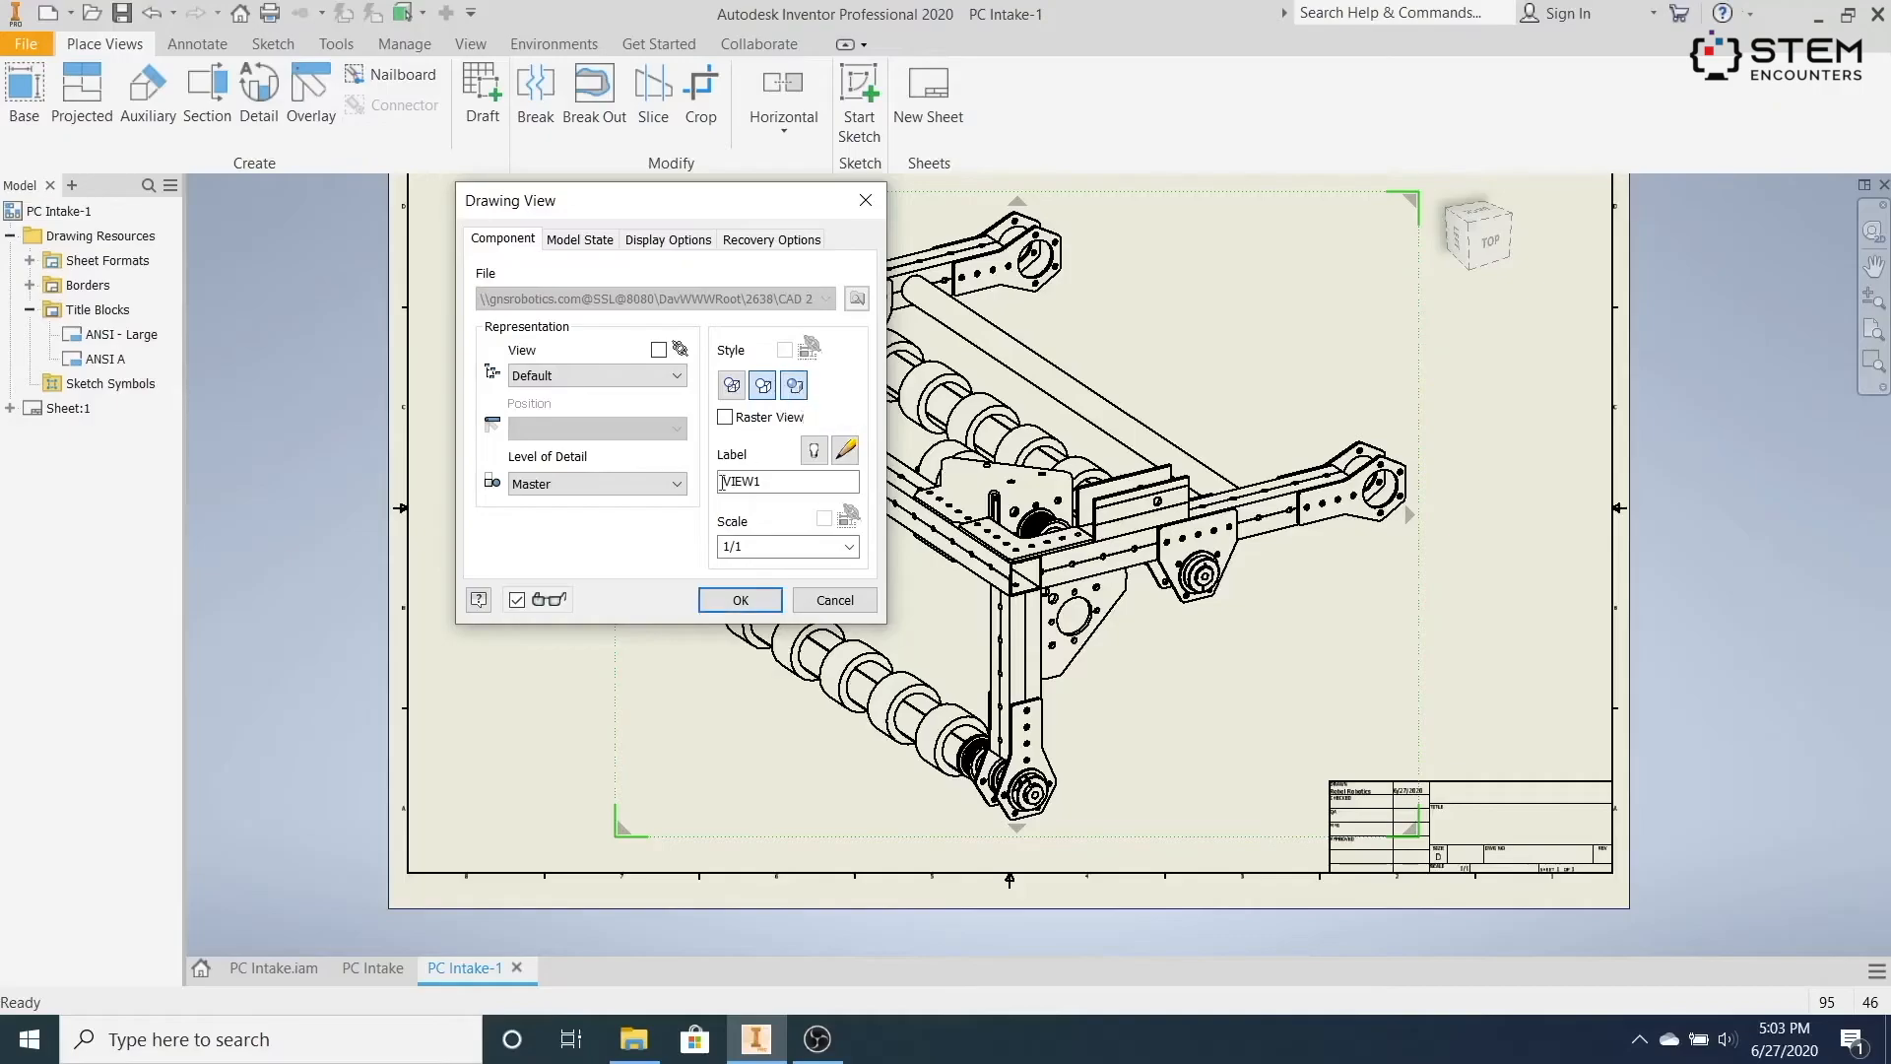
pyautogui.click(739, 600)
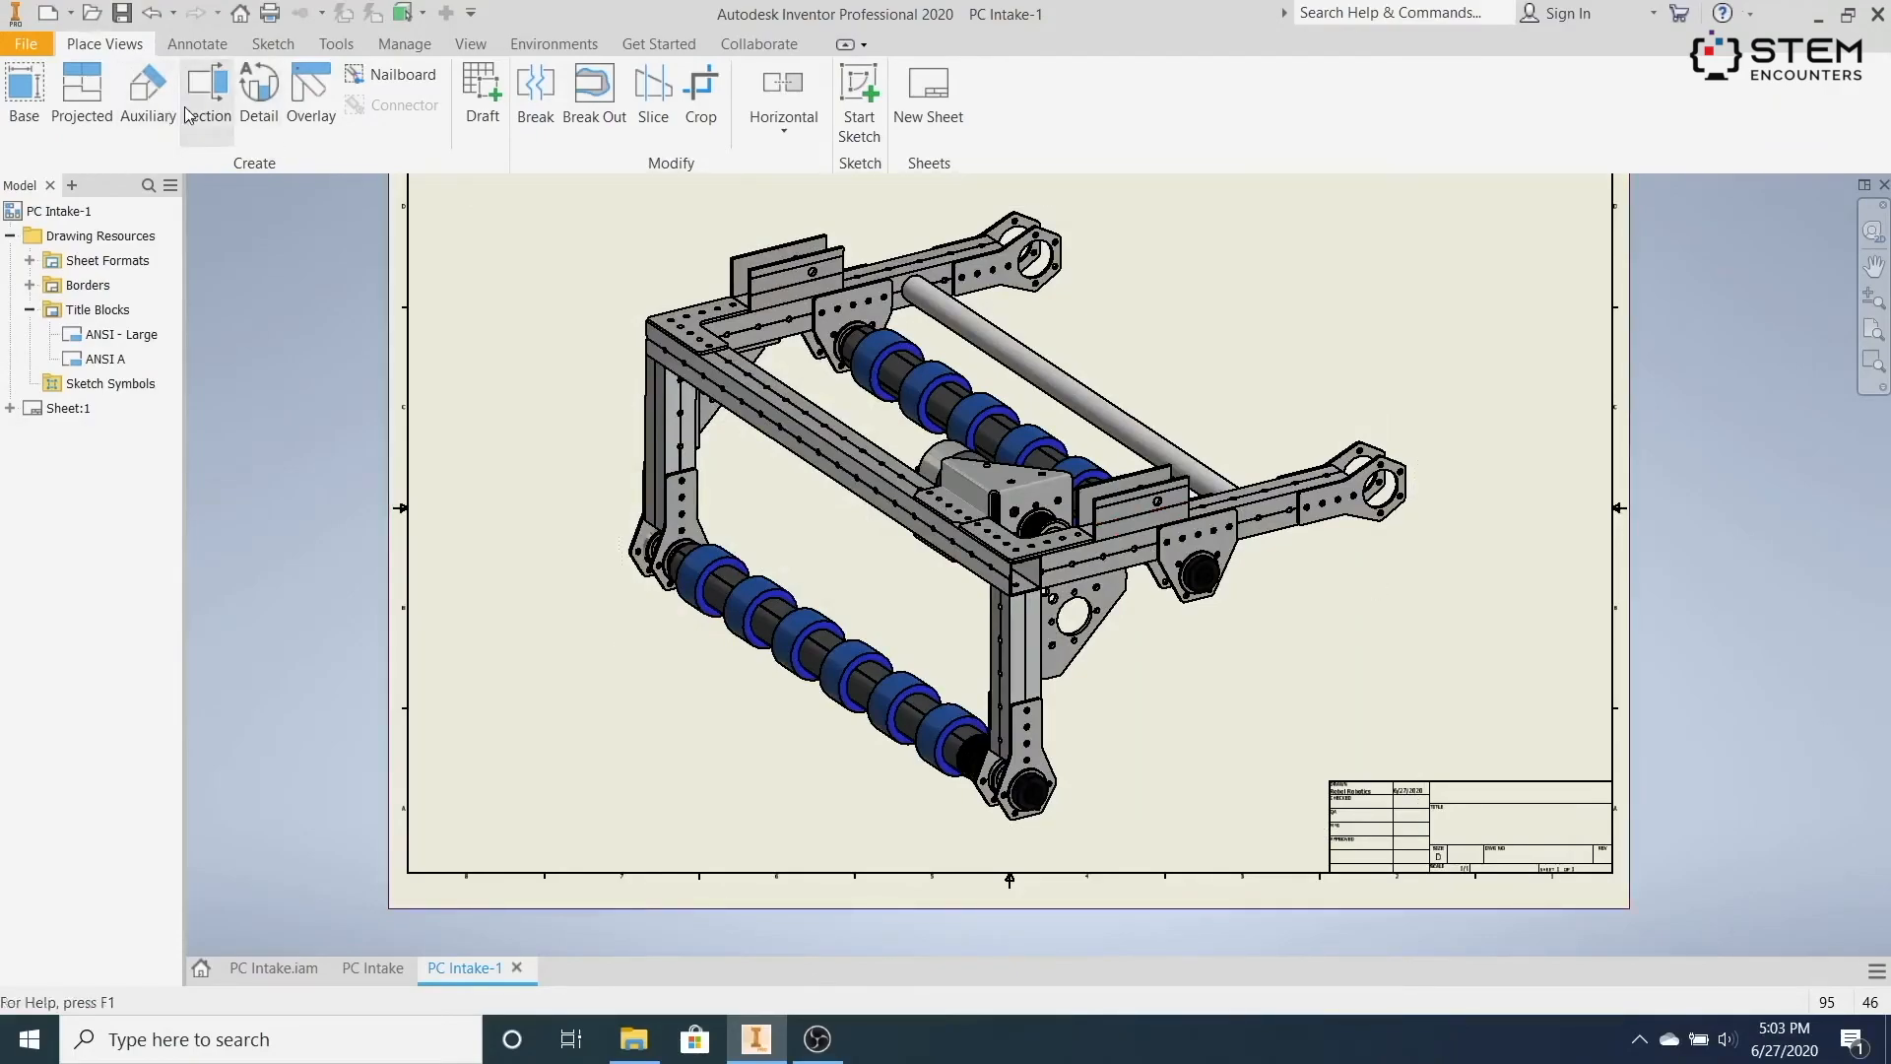
pyautogui.click(34, 41)
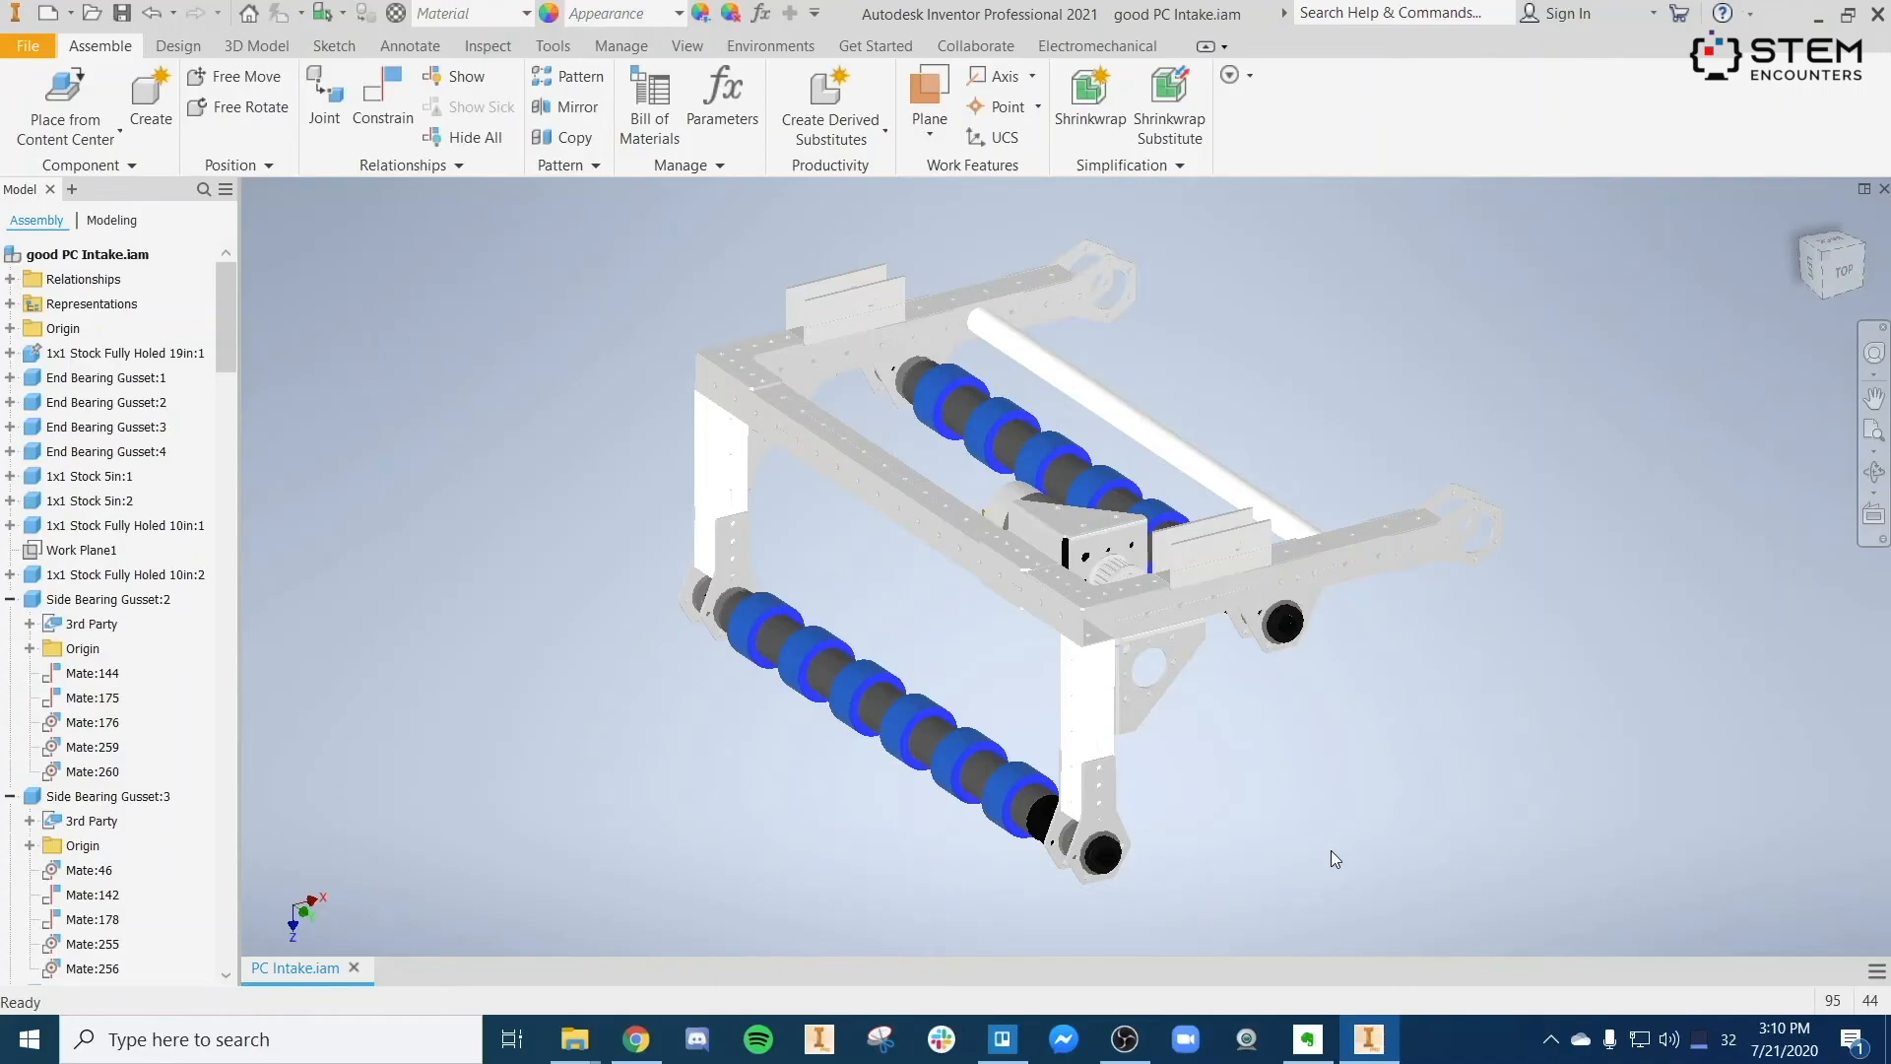
# Switch to Chrome and view the "What it should look like" rendering in the #6 Assembly PDF.
pyautogui.click(636, 1039)
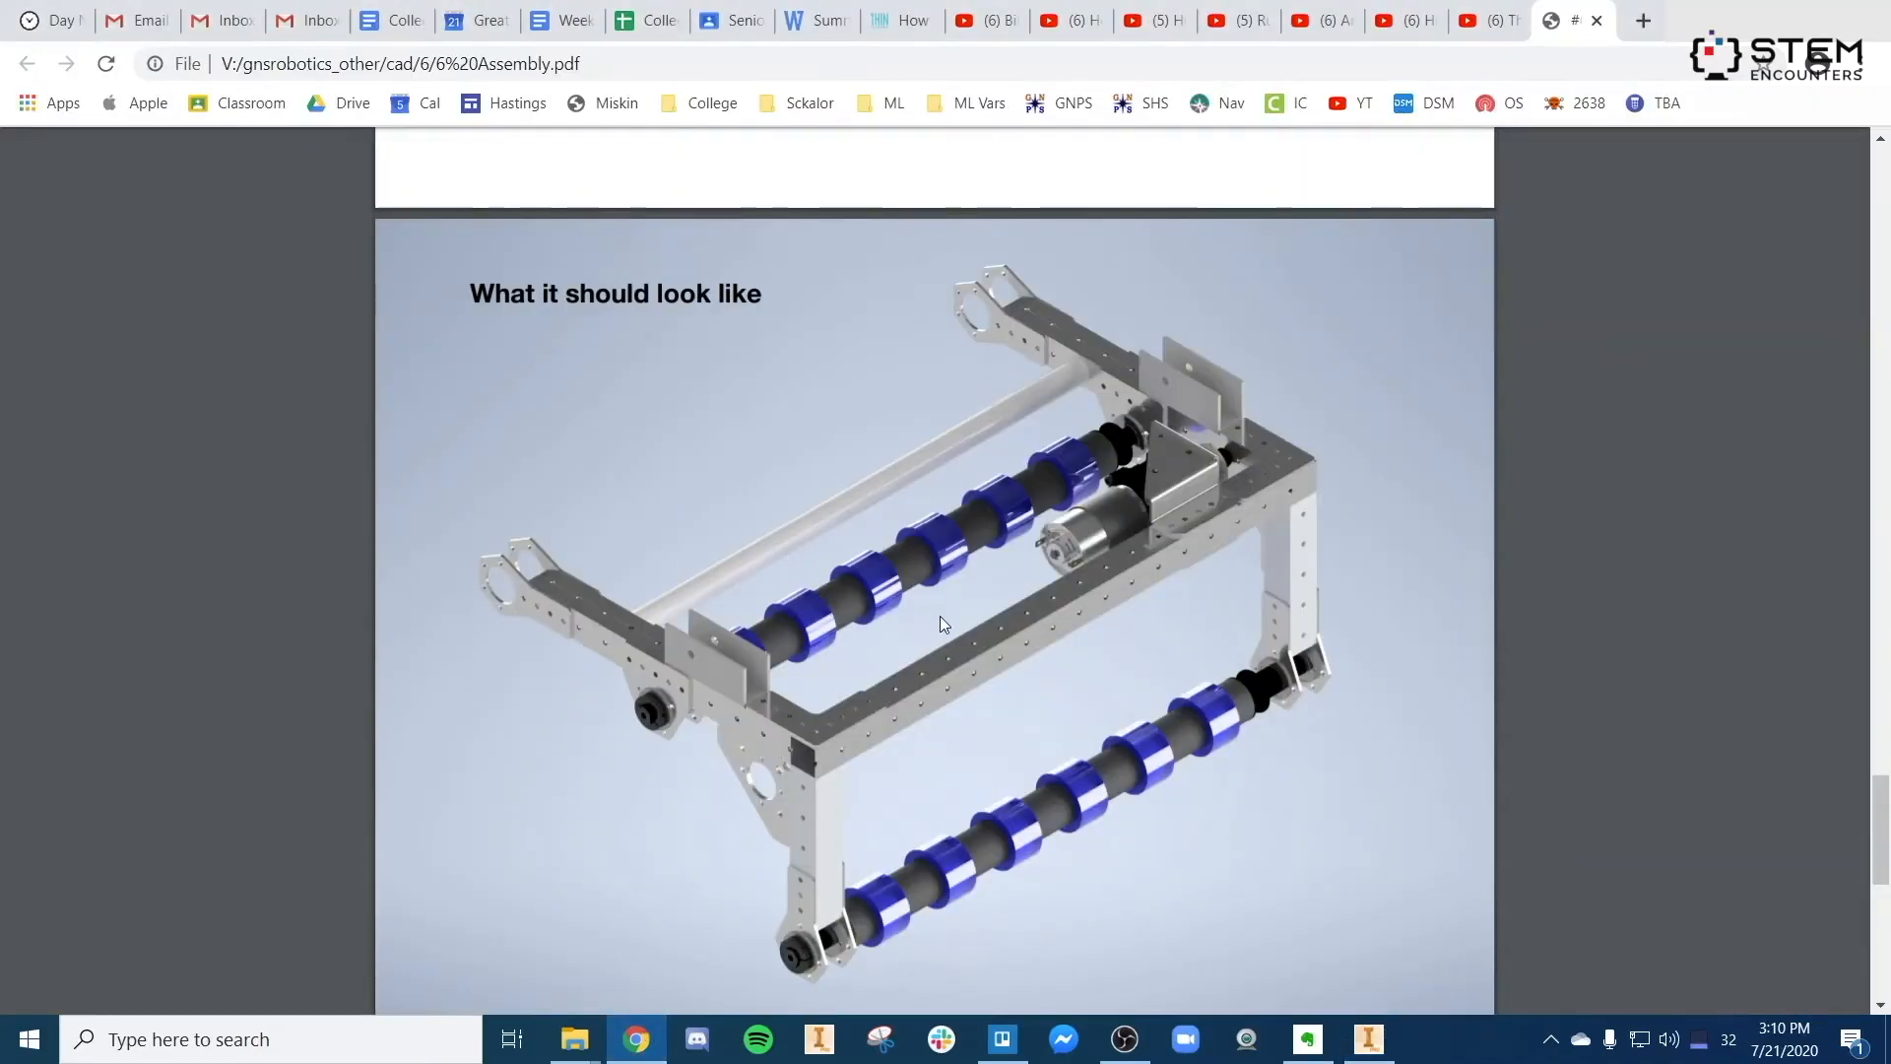
pyautogui.rightClick(1020, 664)
pyautogui.click(909, 561)
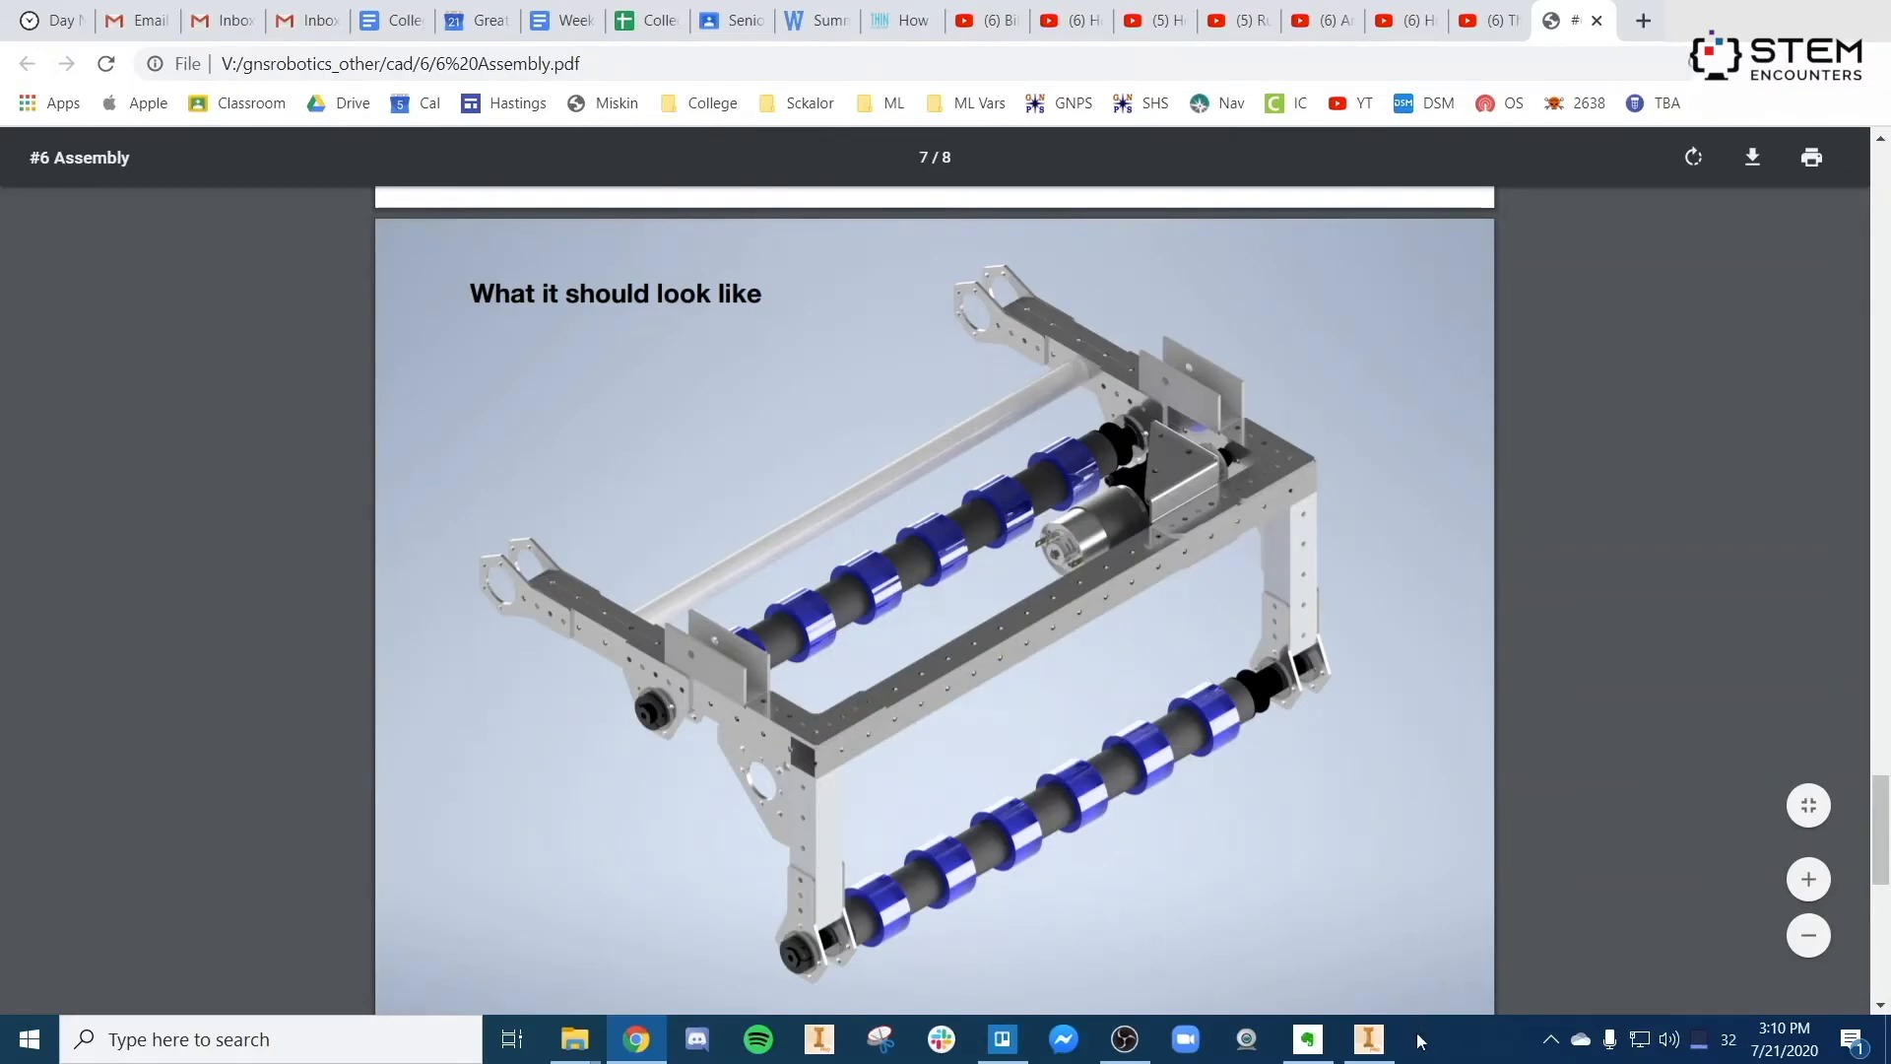
# Switch back to Inventor and enter the Inventor Studio environment for the PC Intake assembly.
pyautogui.click(1368, 1039)
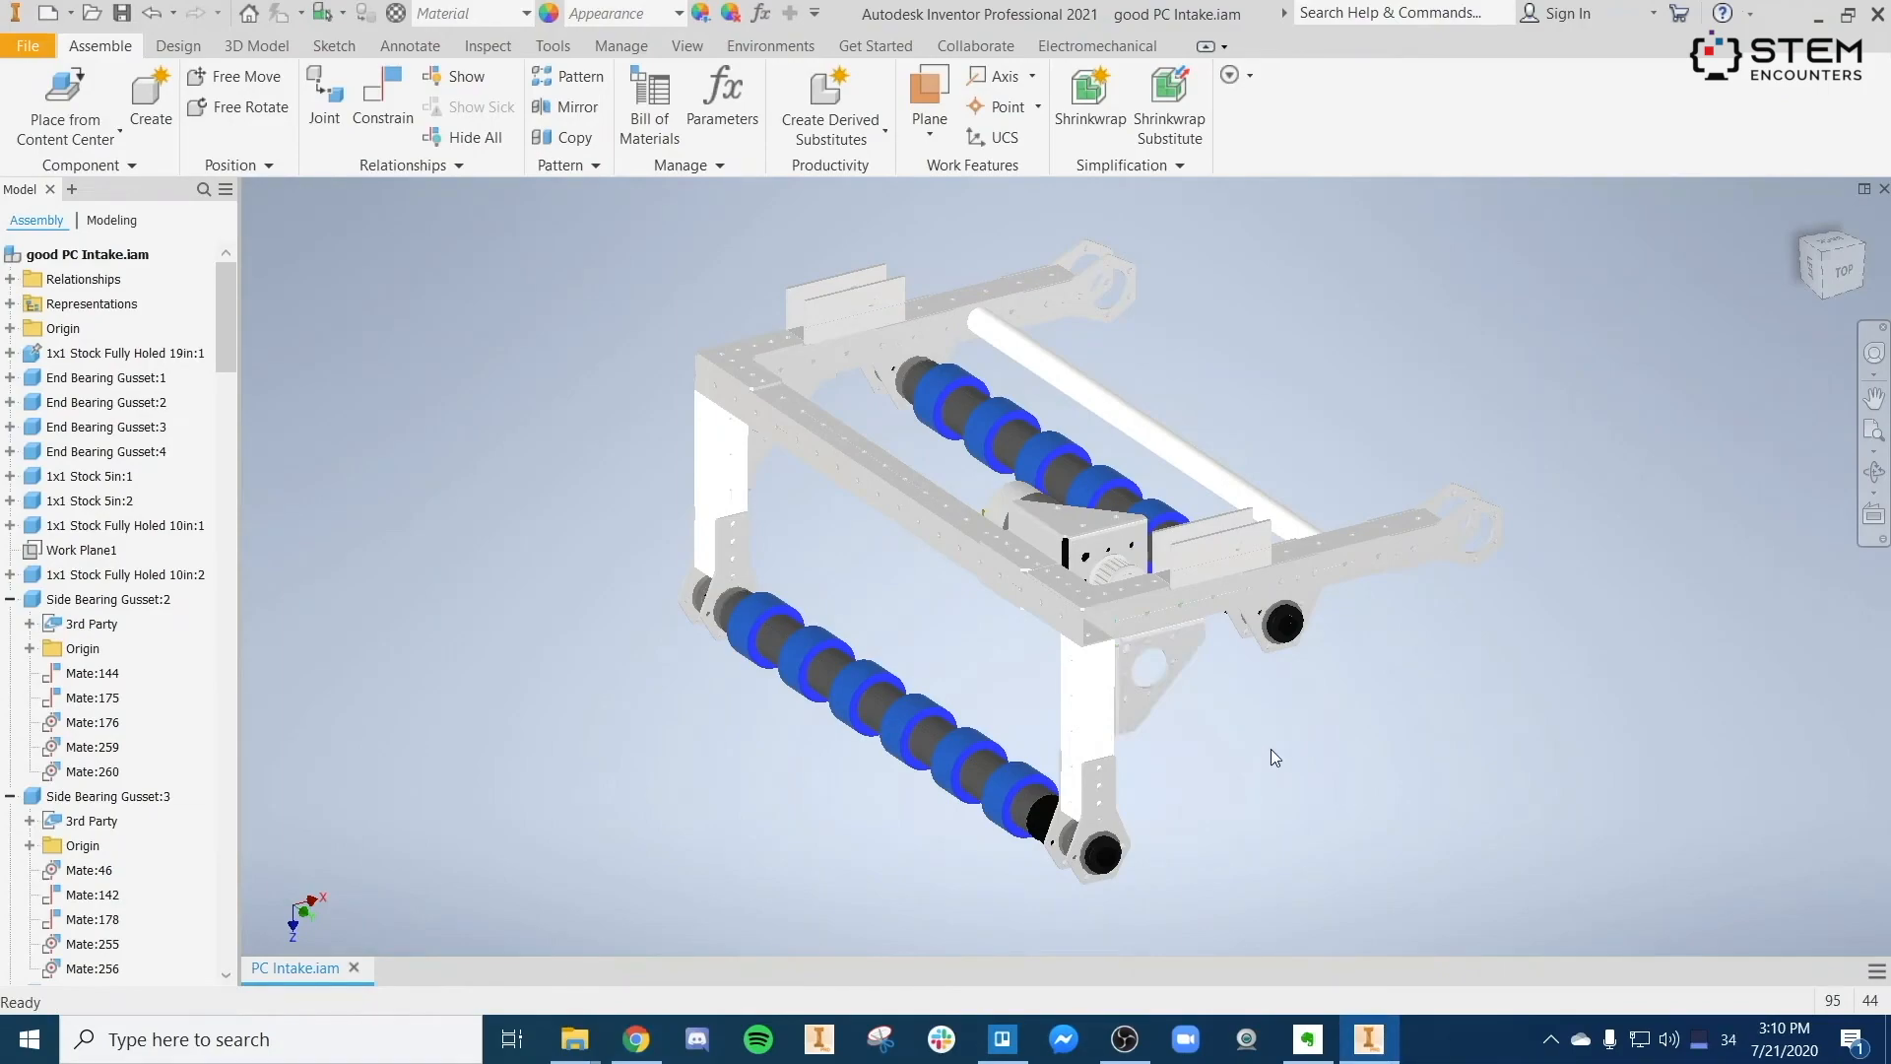
pyautogui.moveTo(1189, 707); pyautogui.dragTo(1219, 732, button='middle')
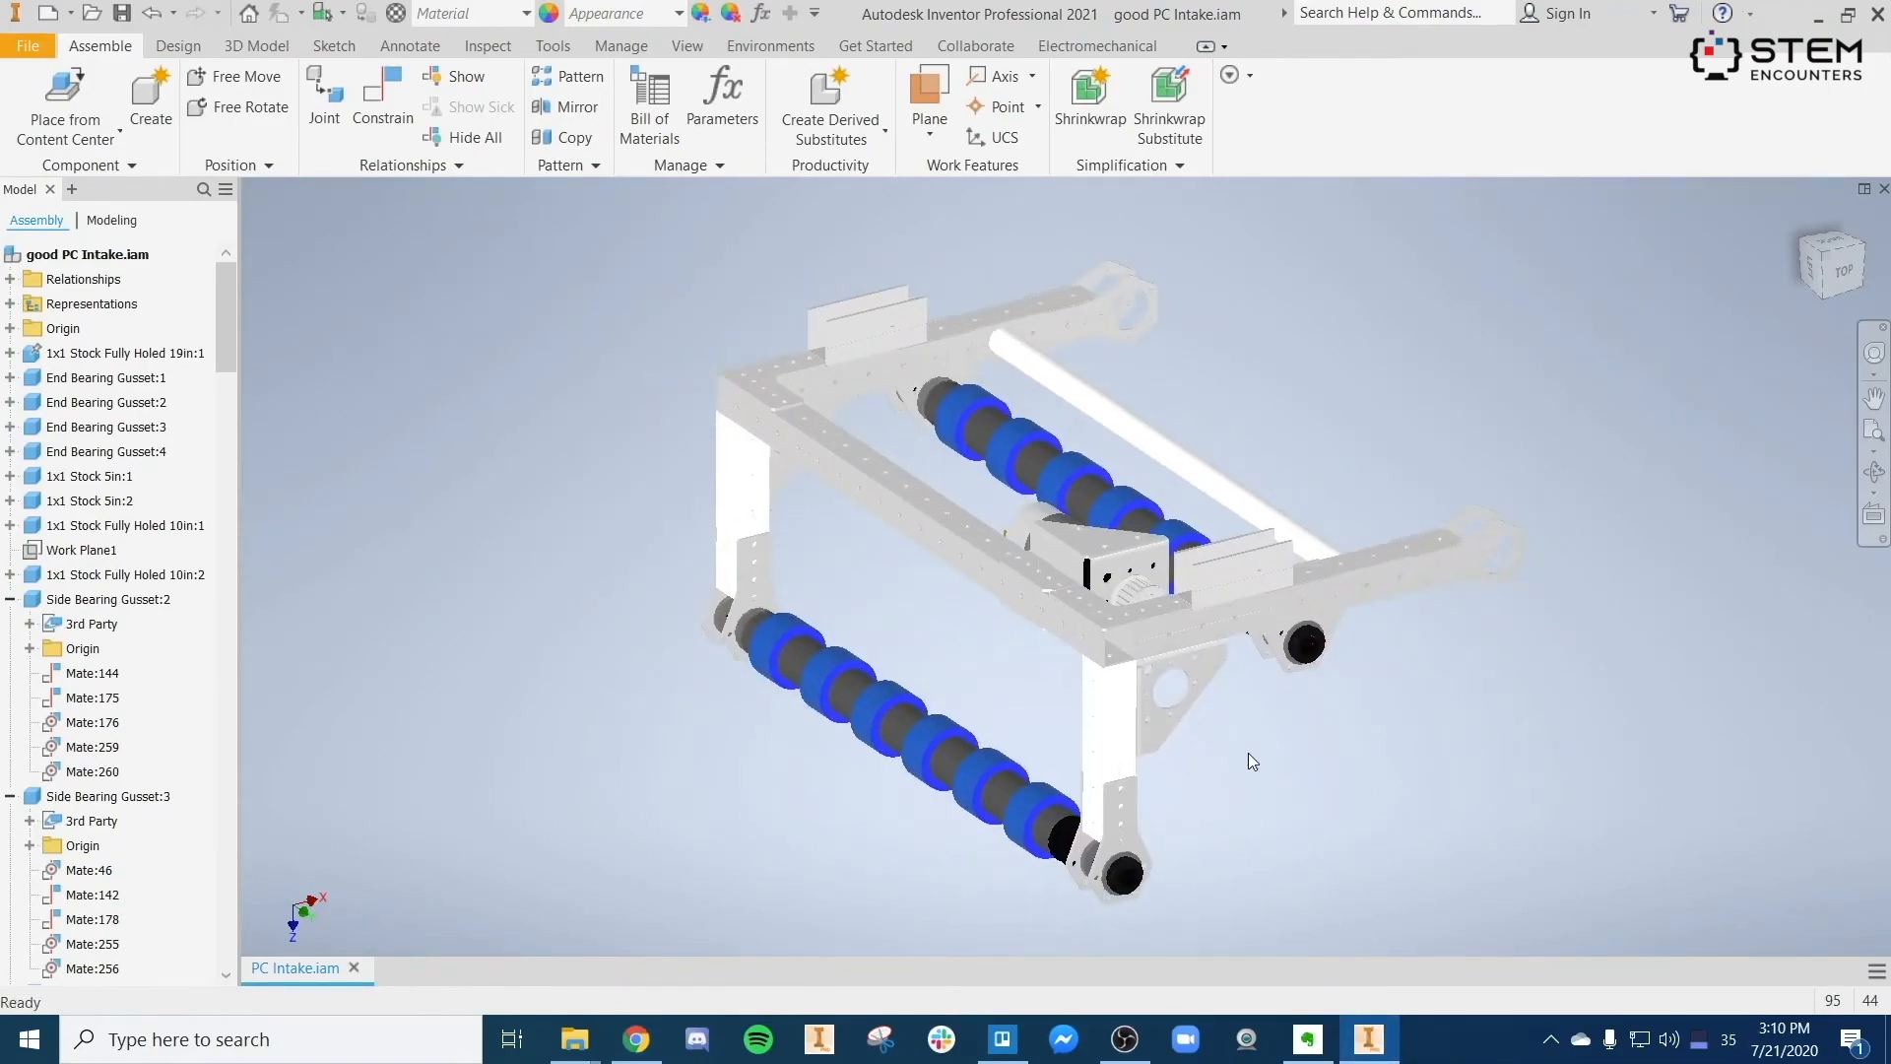
pyautogui.click(773, 46)
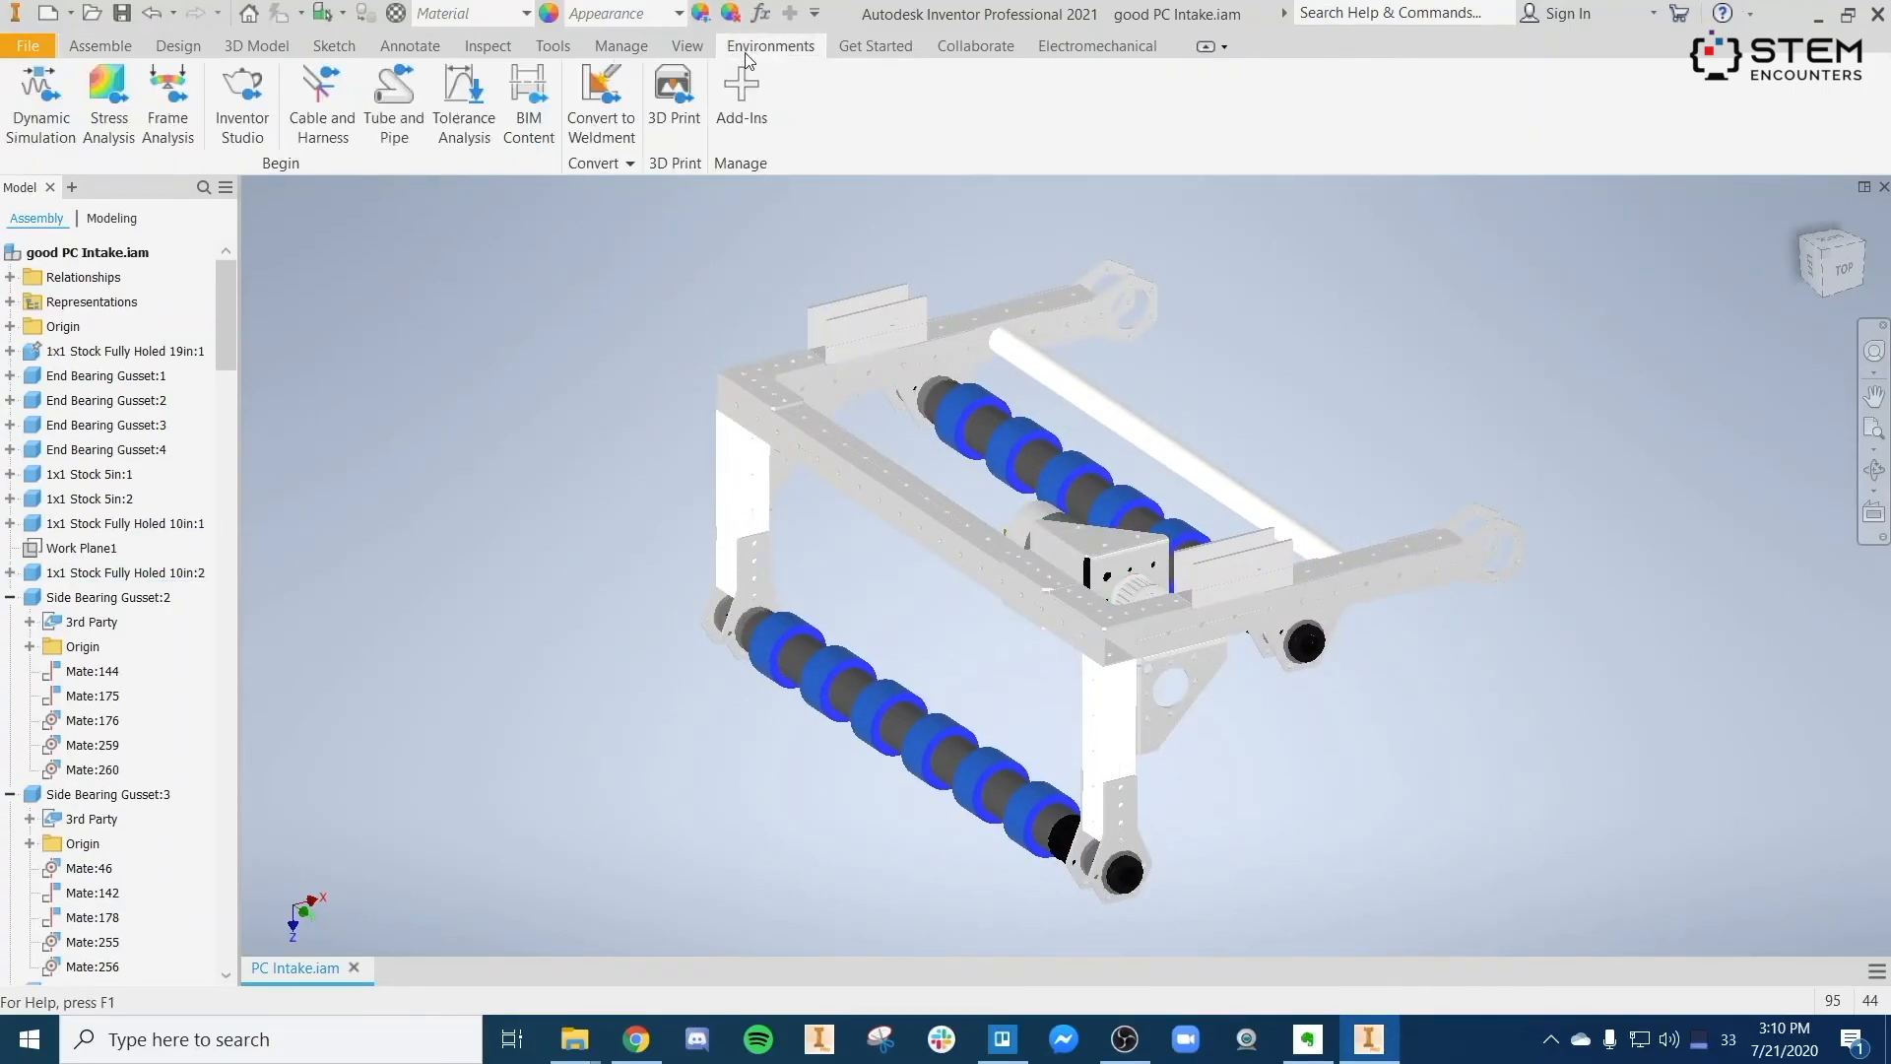
pyautogui.click(242, 94)
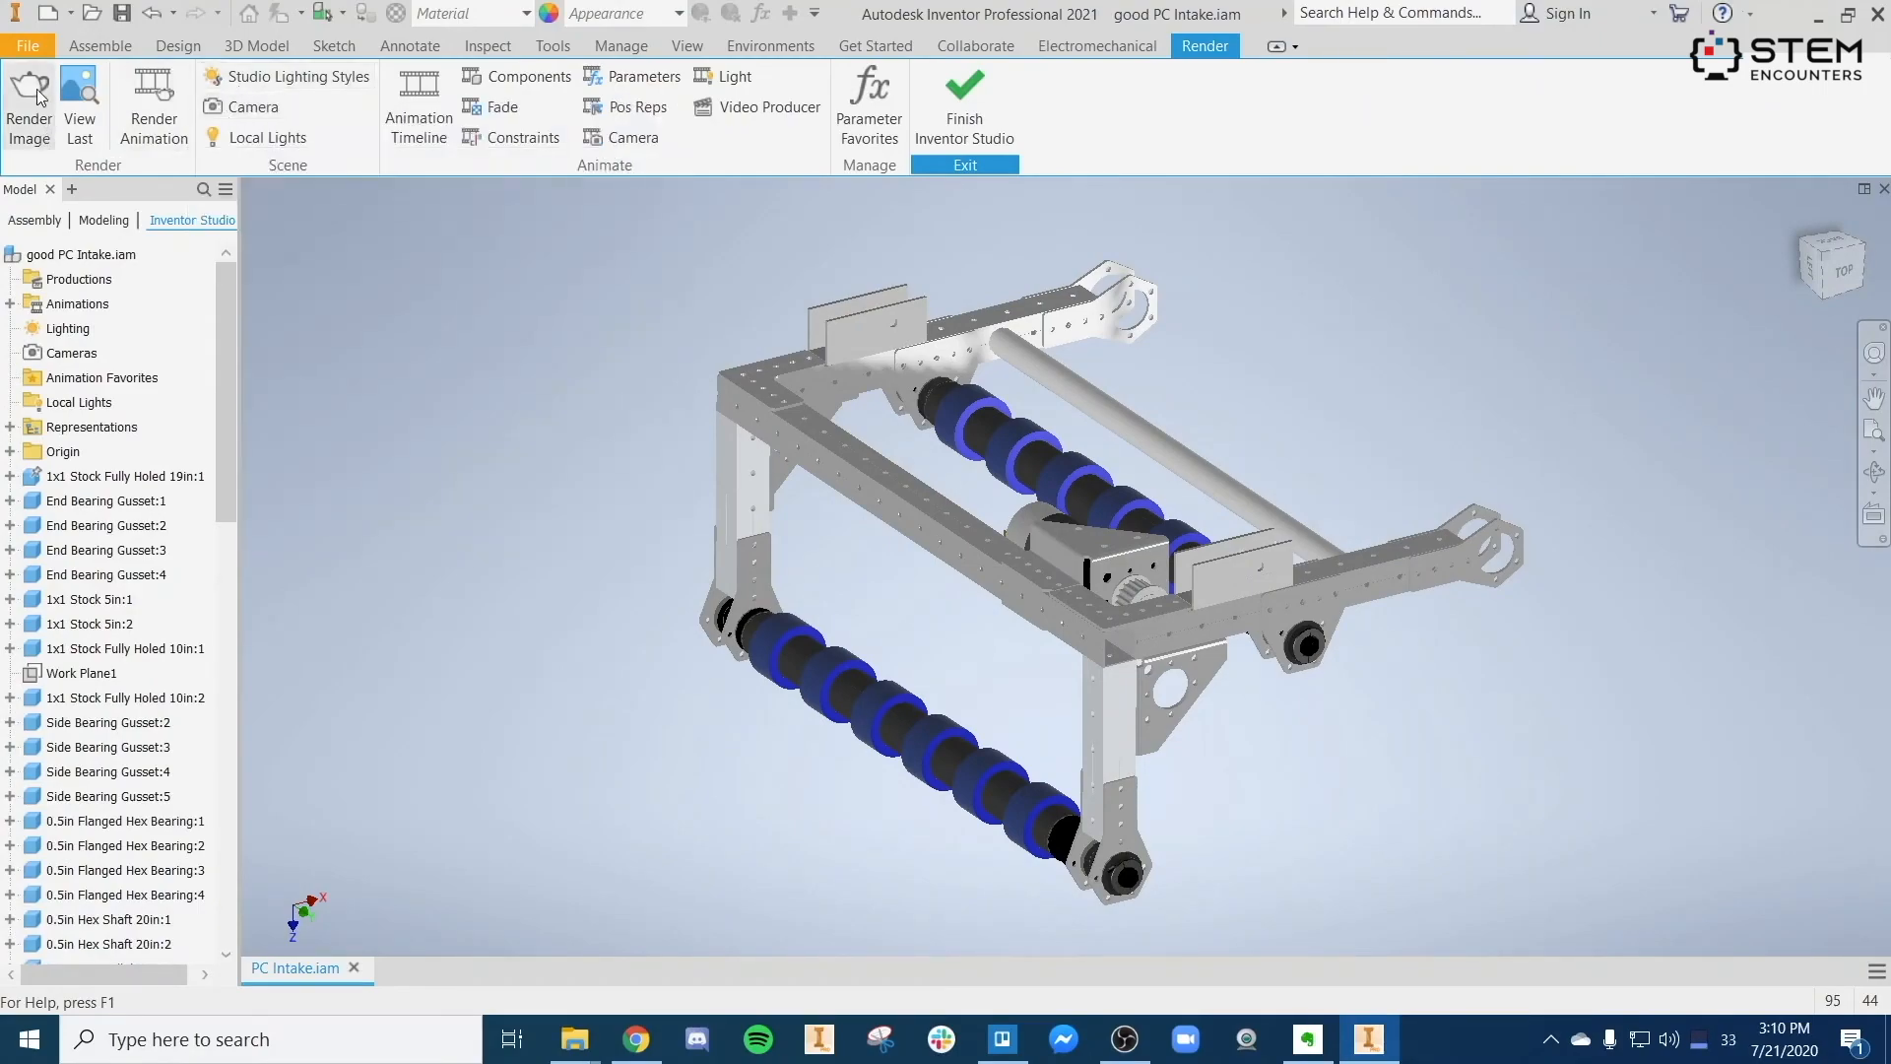
# Open the Render Image settings and move the dialog slightly toward the model.
pyautogui.click(38, 91)
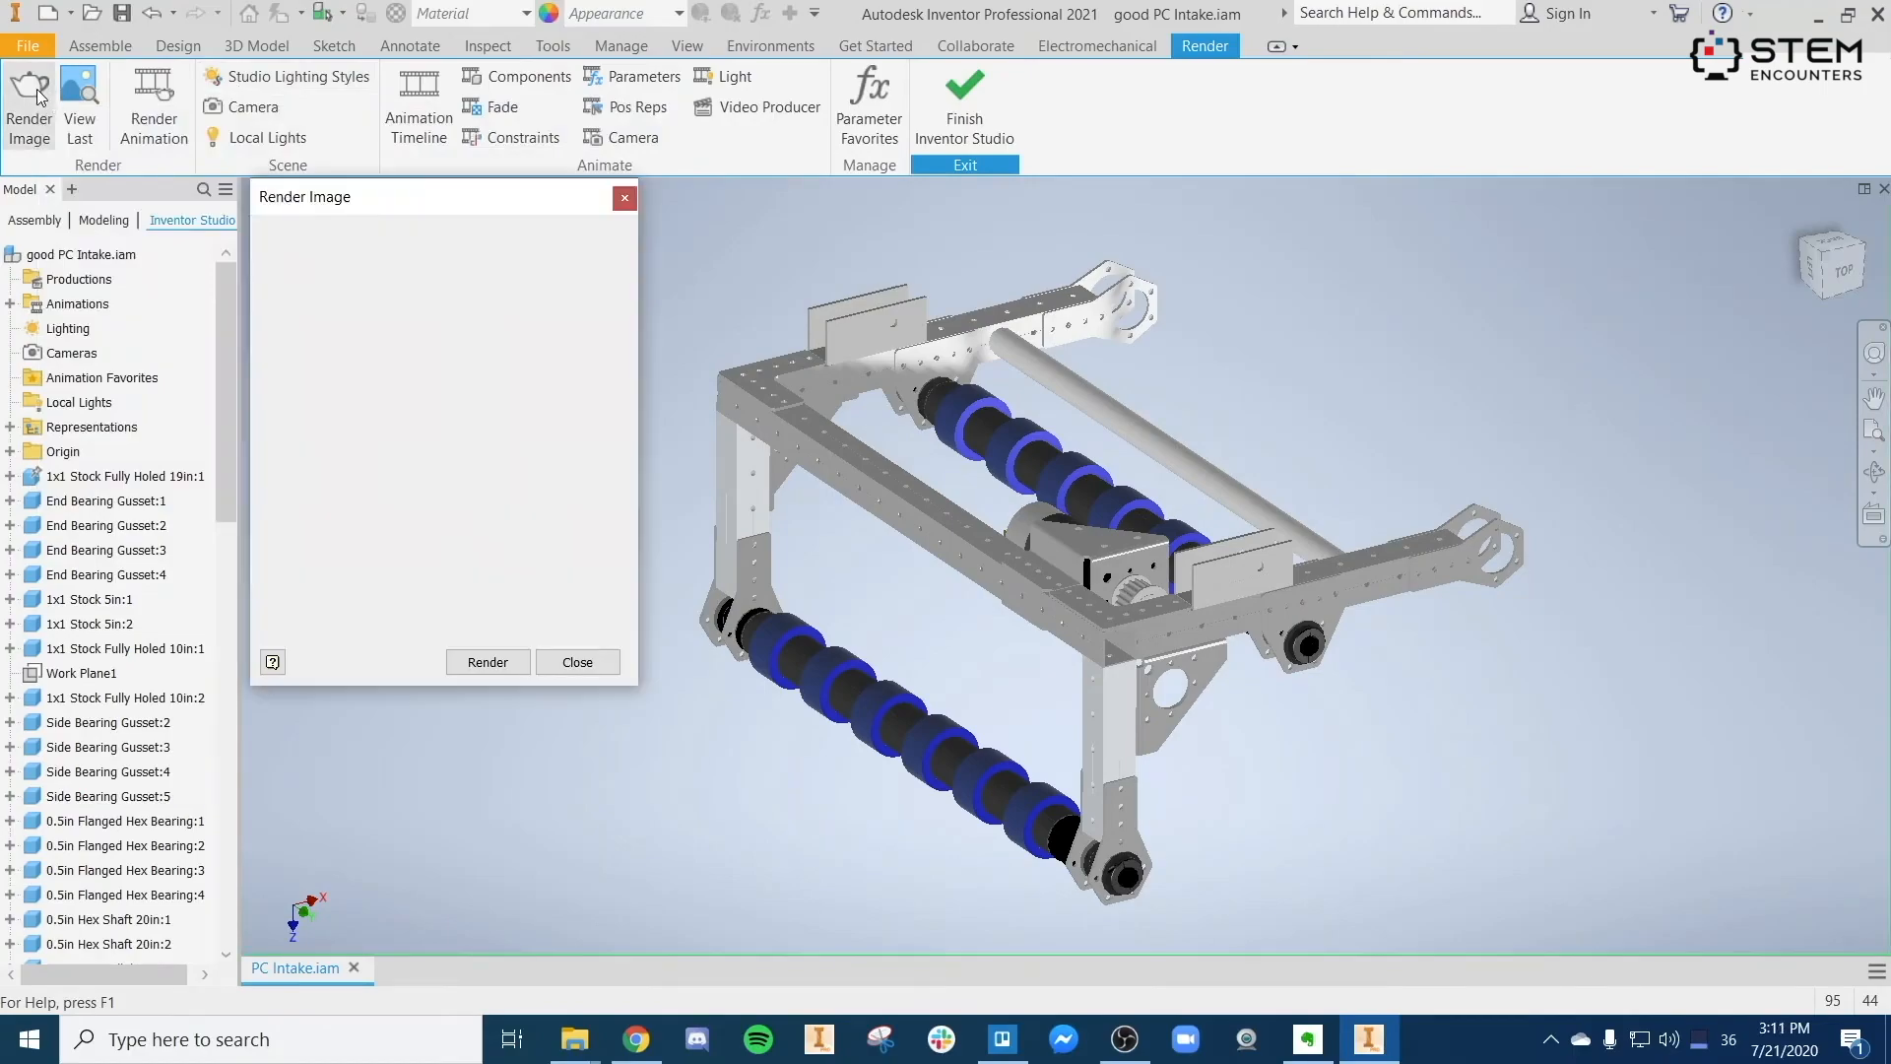
pyautogui.rightClick(371, 198)
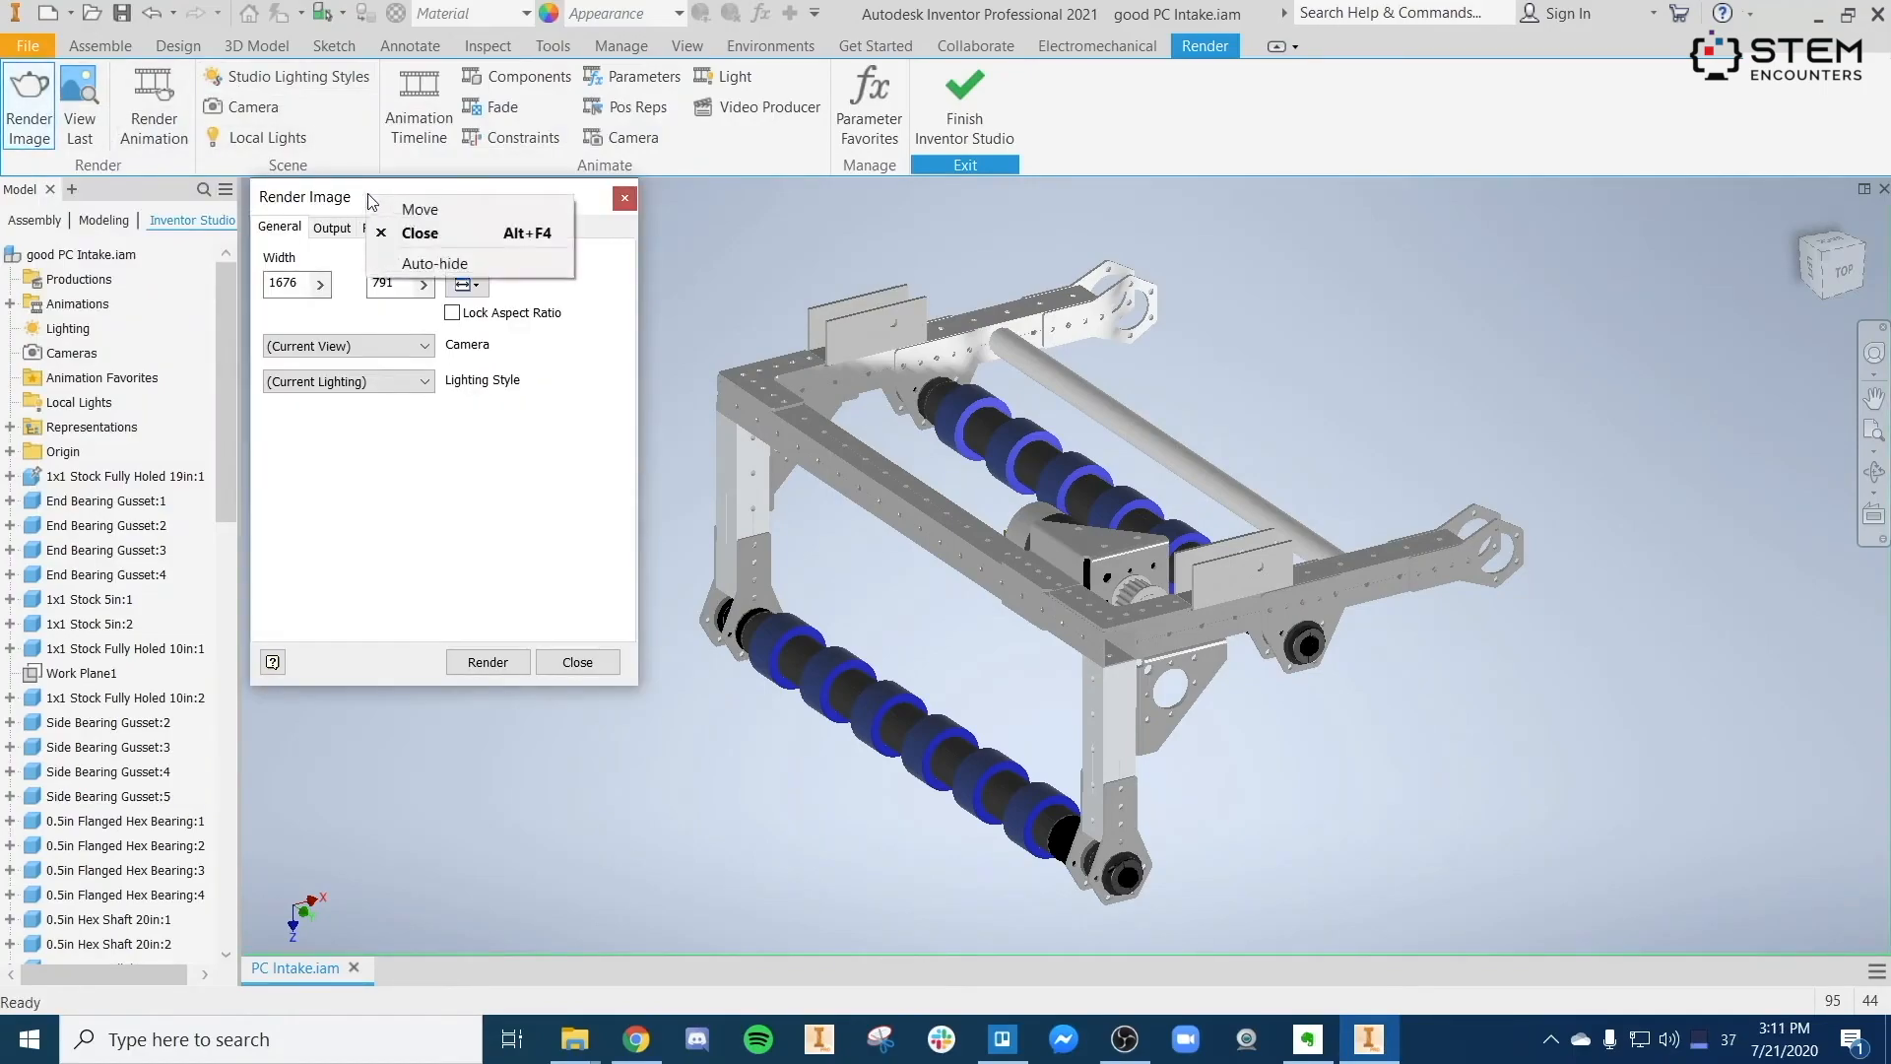
pyautogui.moveTo(337, 196); pyautogui.dragTo(373, 206)
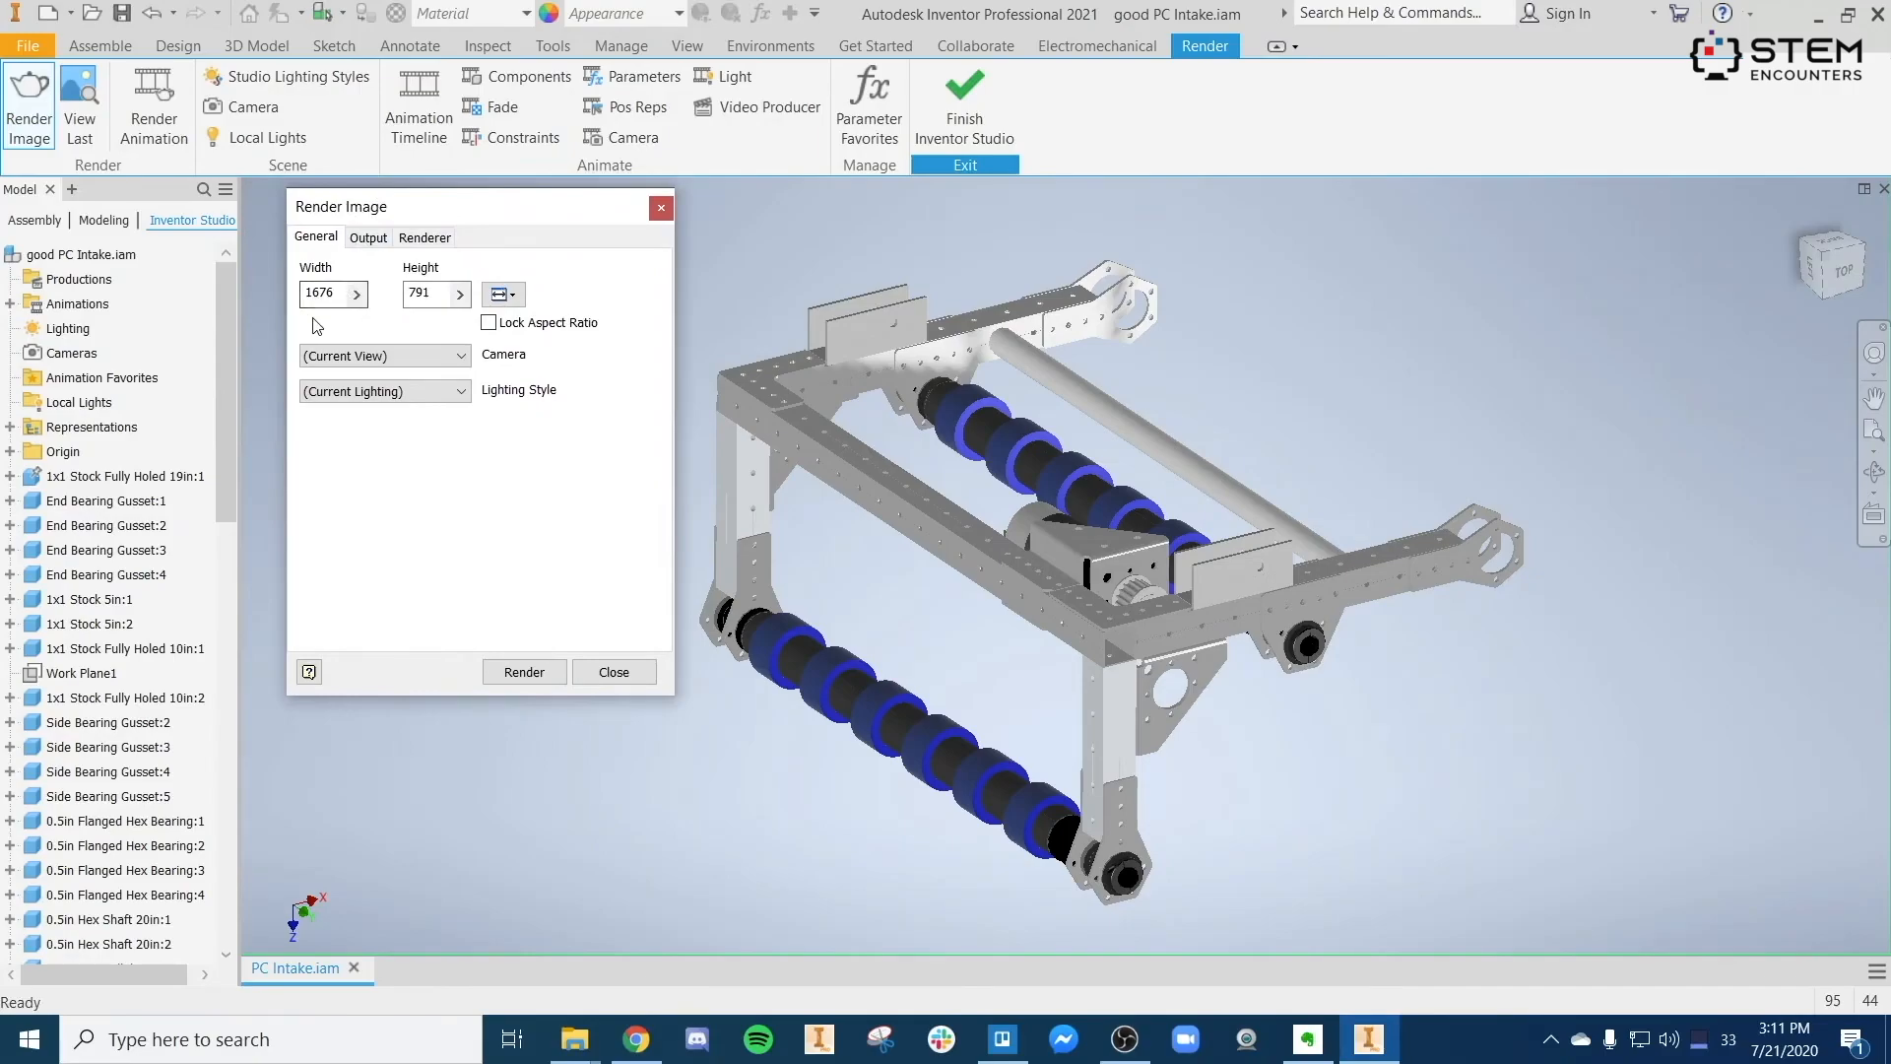
# Switch to Chrome and search Google for "4k resolution" in a new tab.
pyautogui.click(636, 1040)
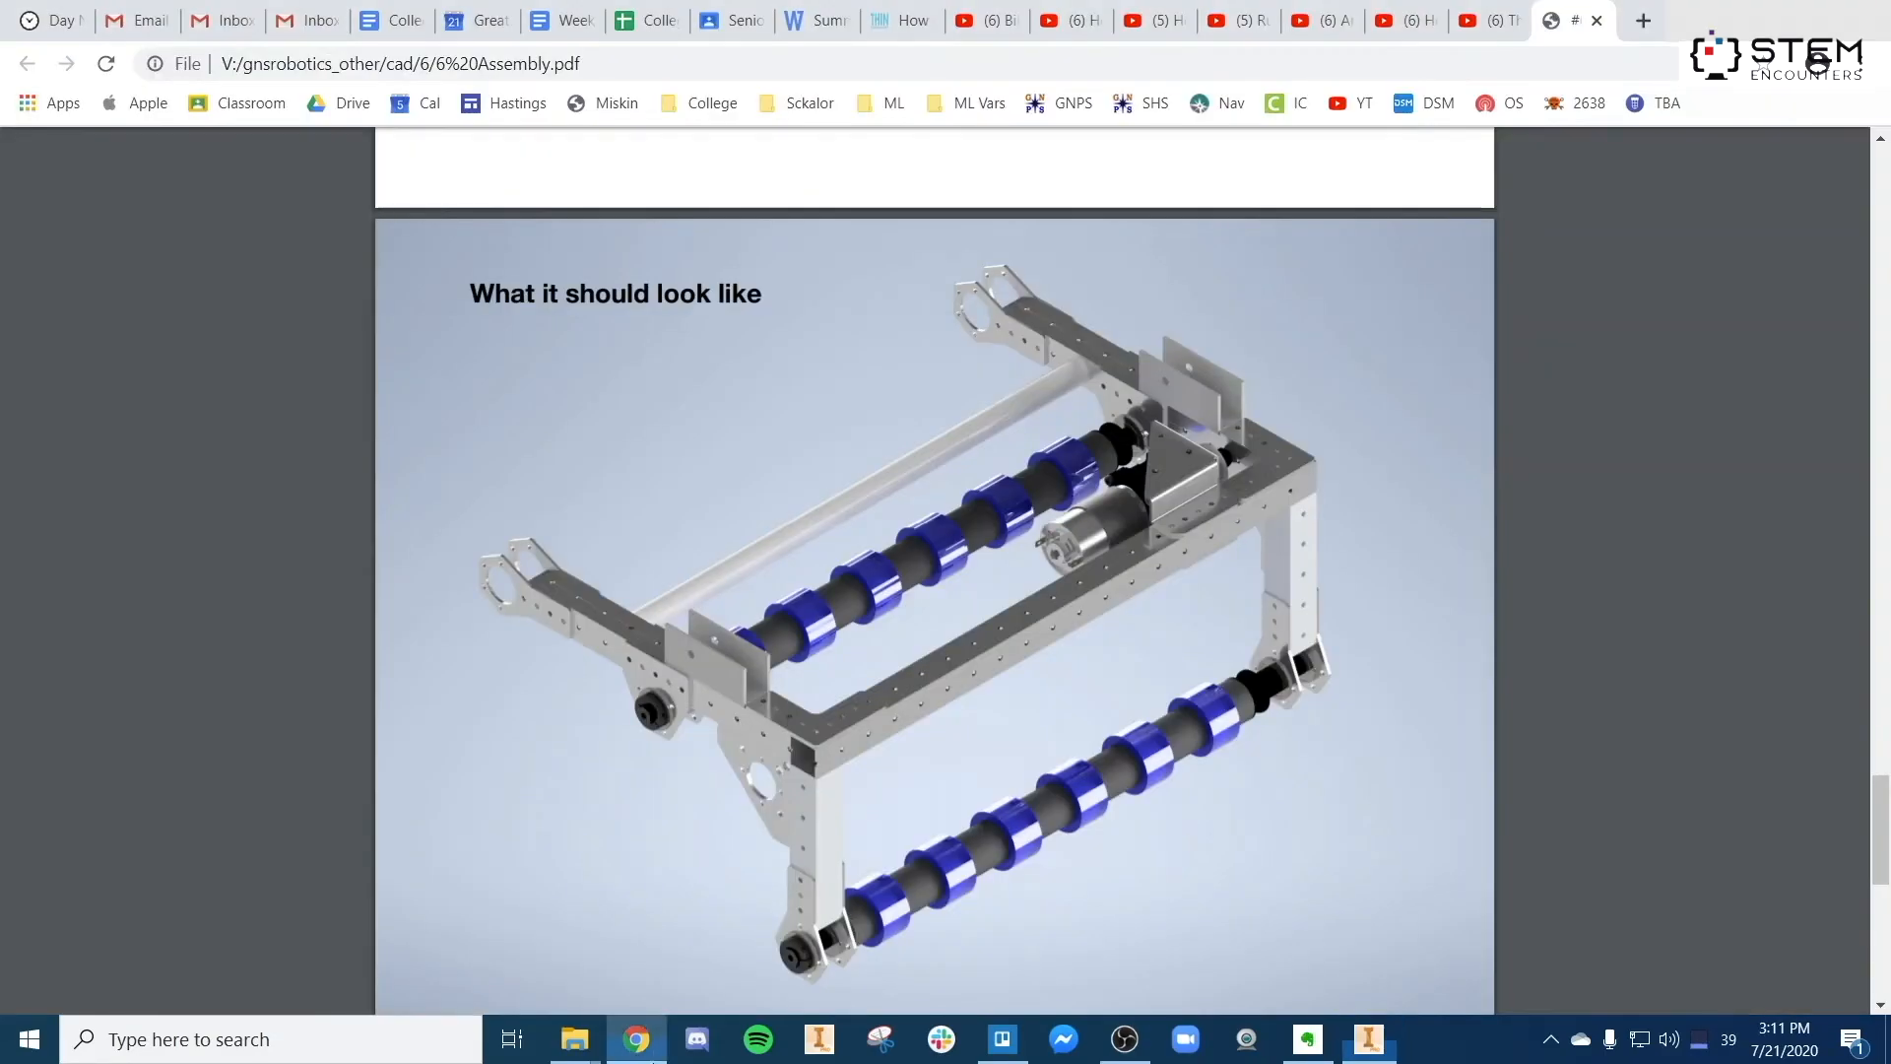
pyautogui.click(1642, 21)
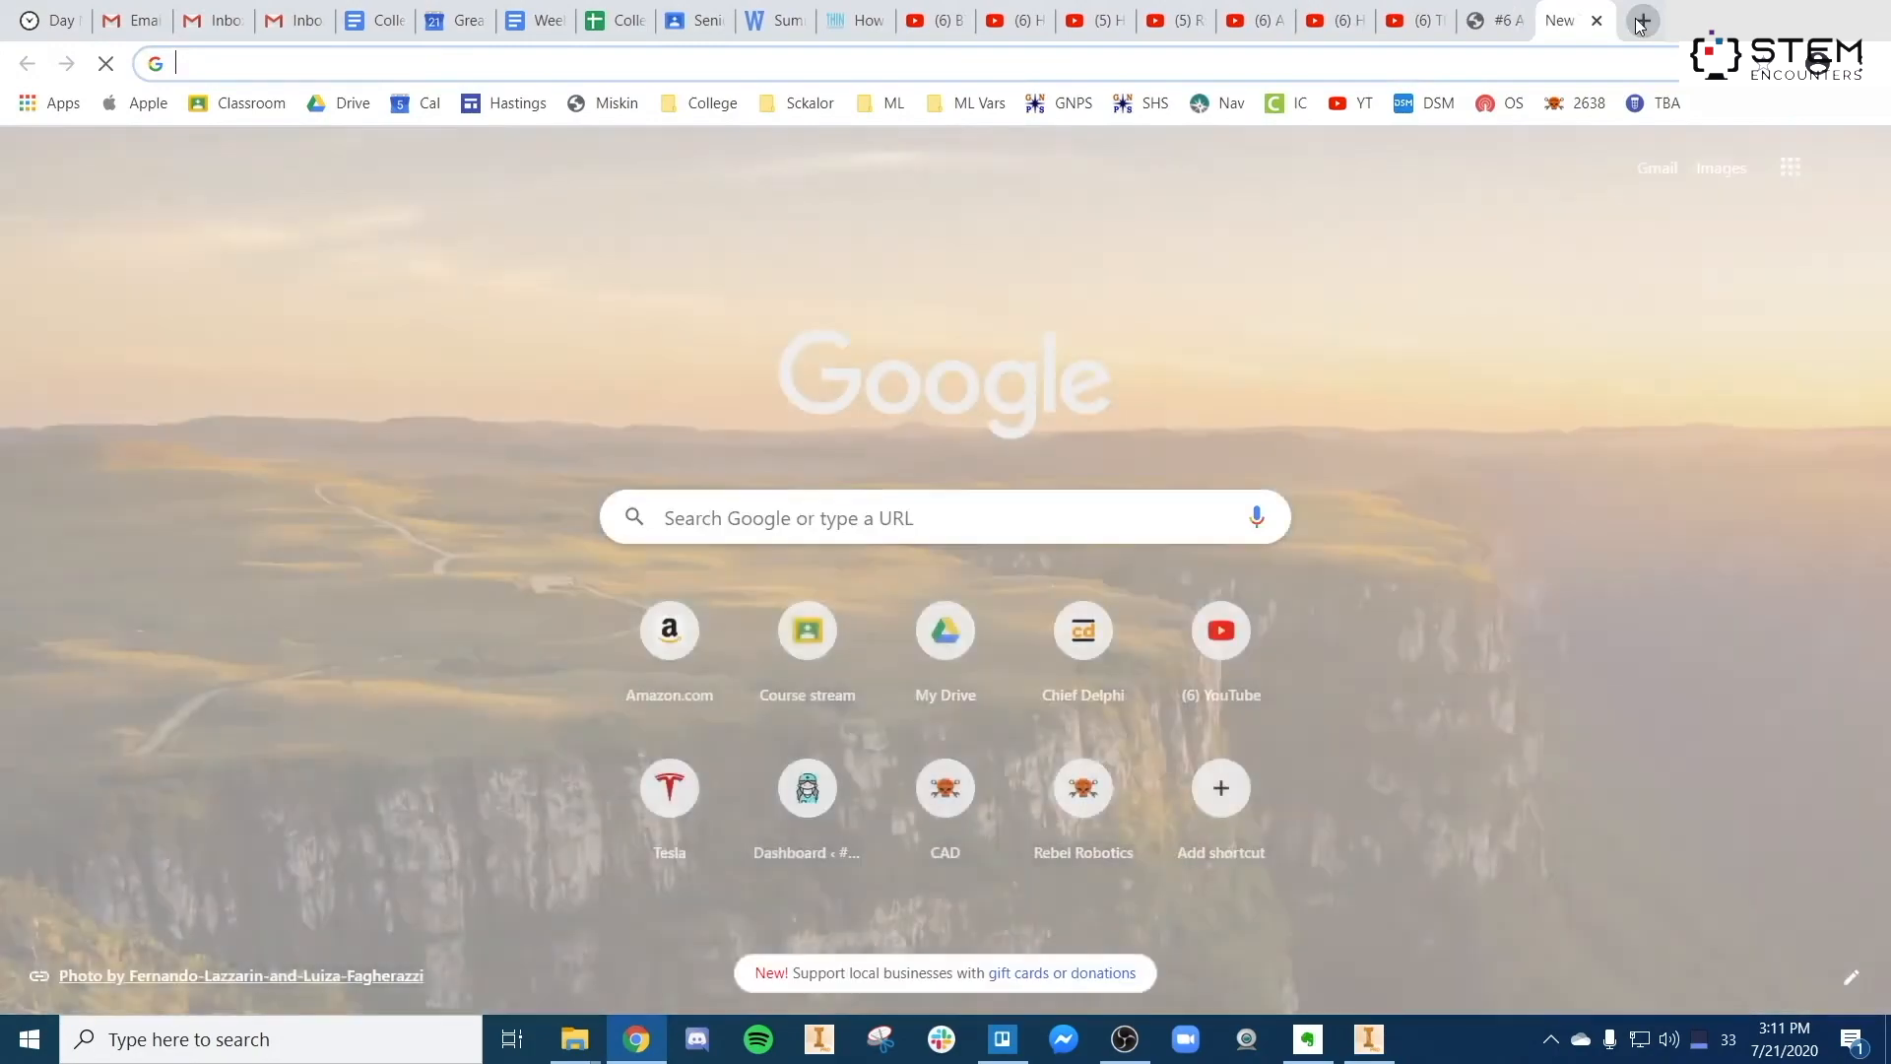
pyautogui.write('4k re')
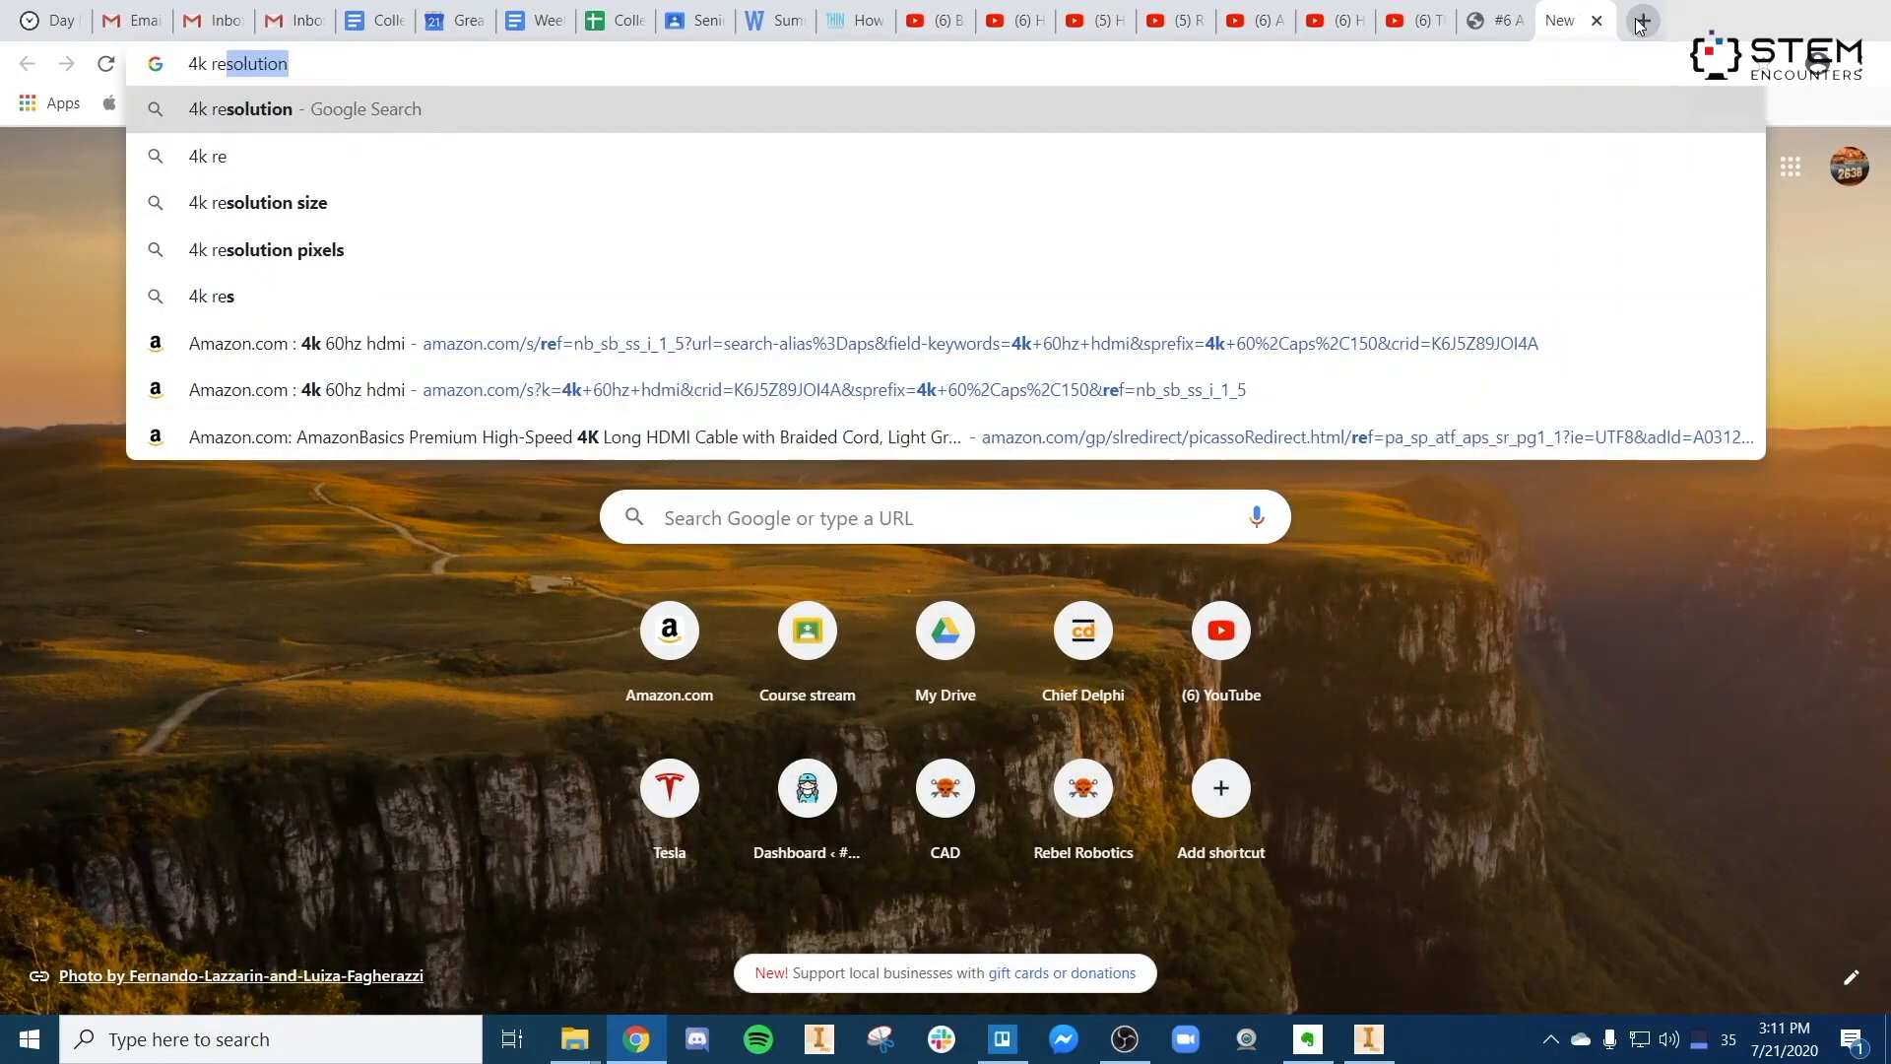
pyautogui.press('Return')
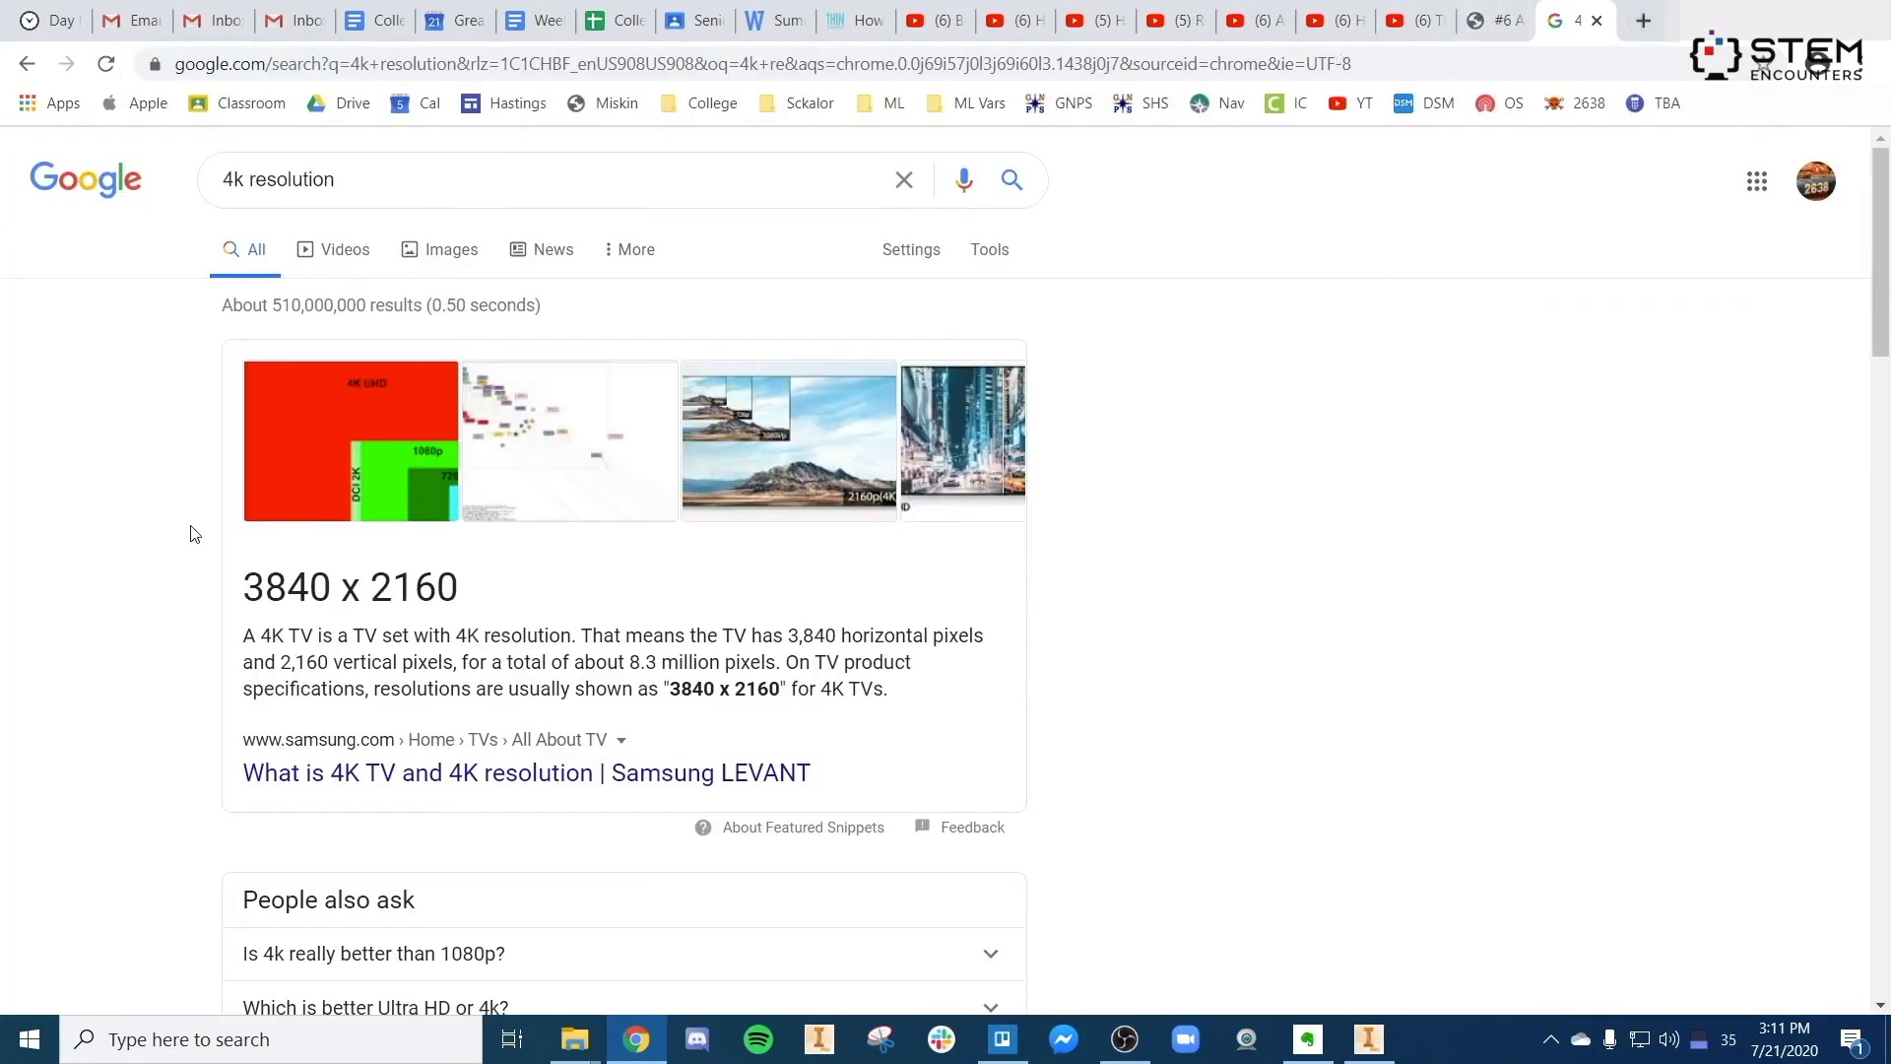
# Copy the 3840 width from the search result, switch to Inventor, and set the render size to 3840 wide by 2160 high.
pyautogui.moveTo(246, 586); pyautogui.dragTo(333, 589)
pyautogui.hotkey('ctrl', 'c')
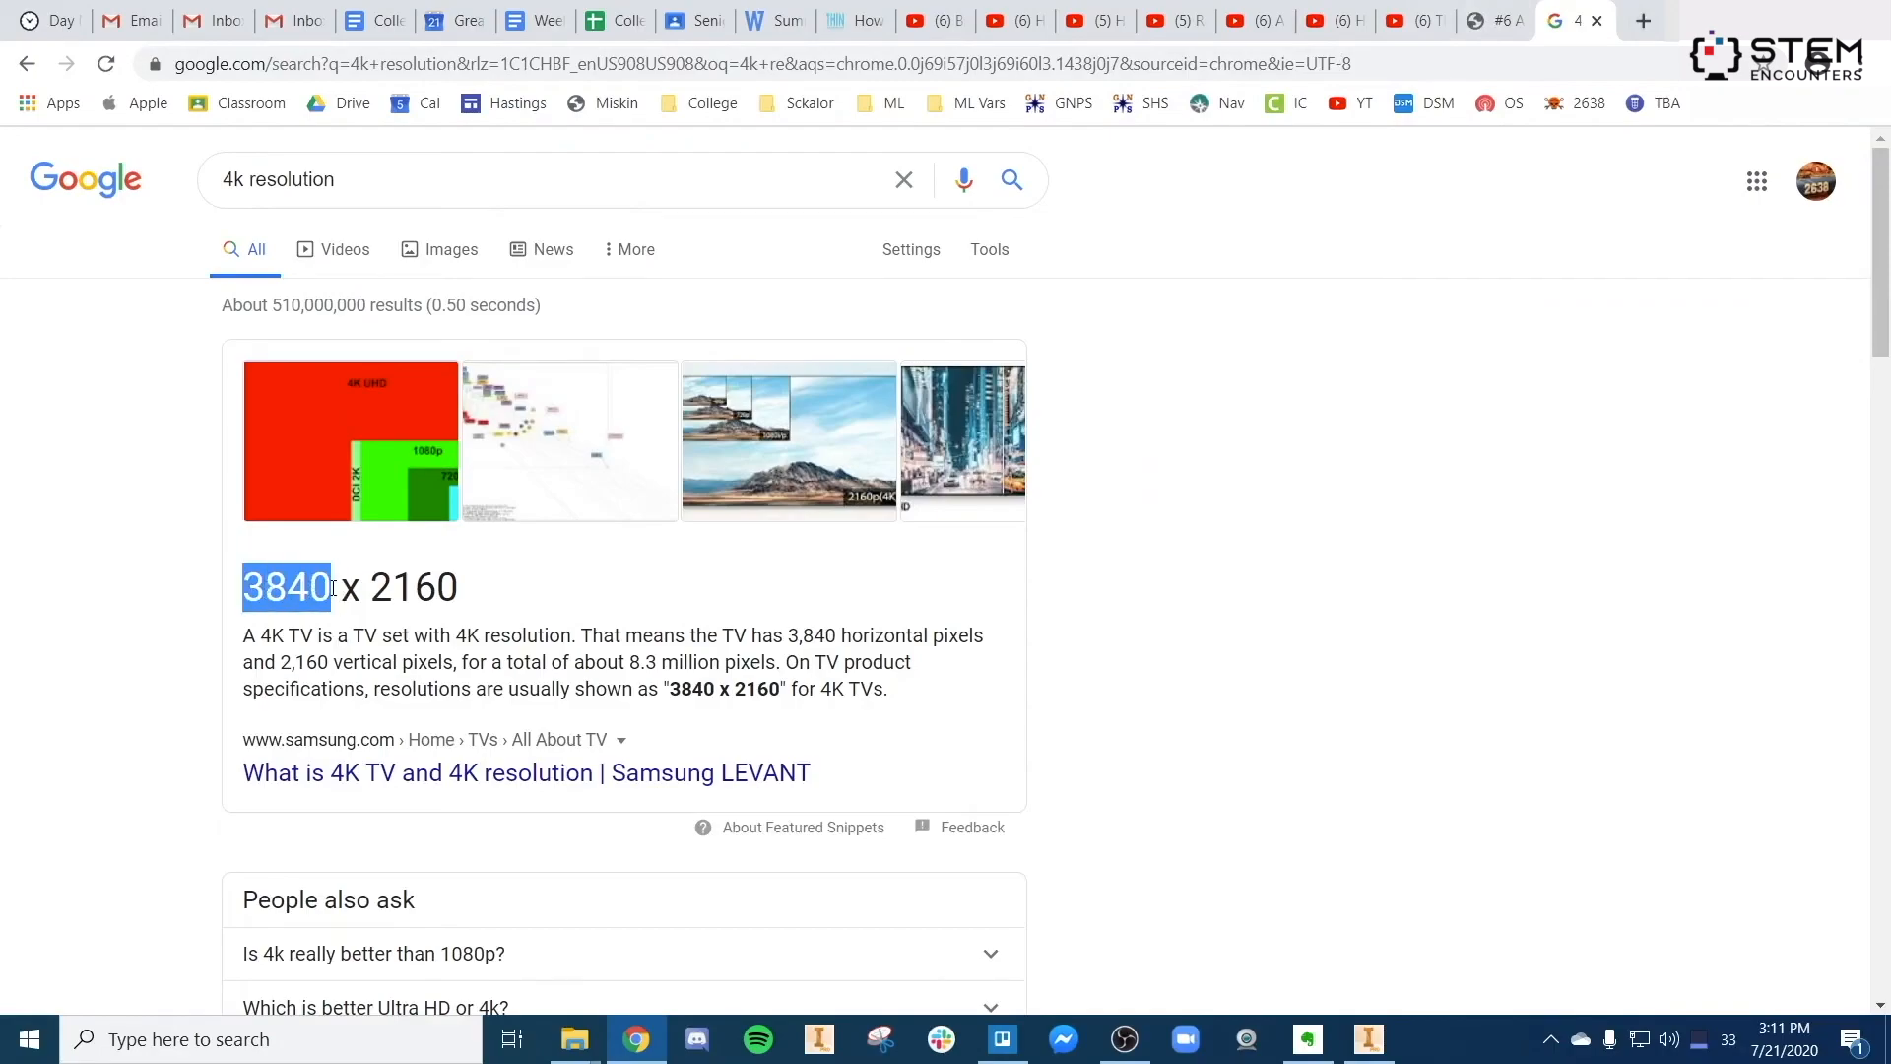
pyautogui.click(1368, 1039)
pyautogui.doubleClick(335, 294)
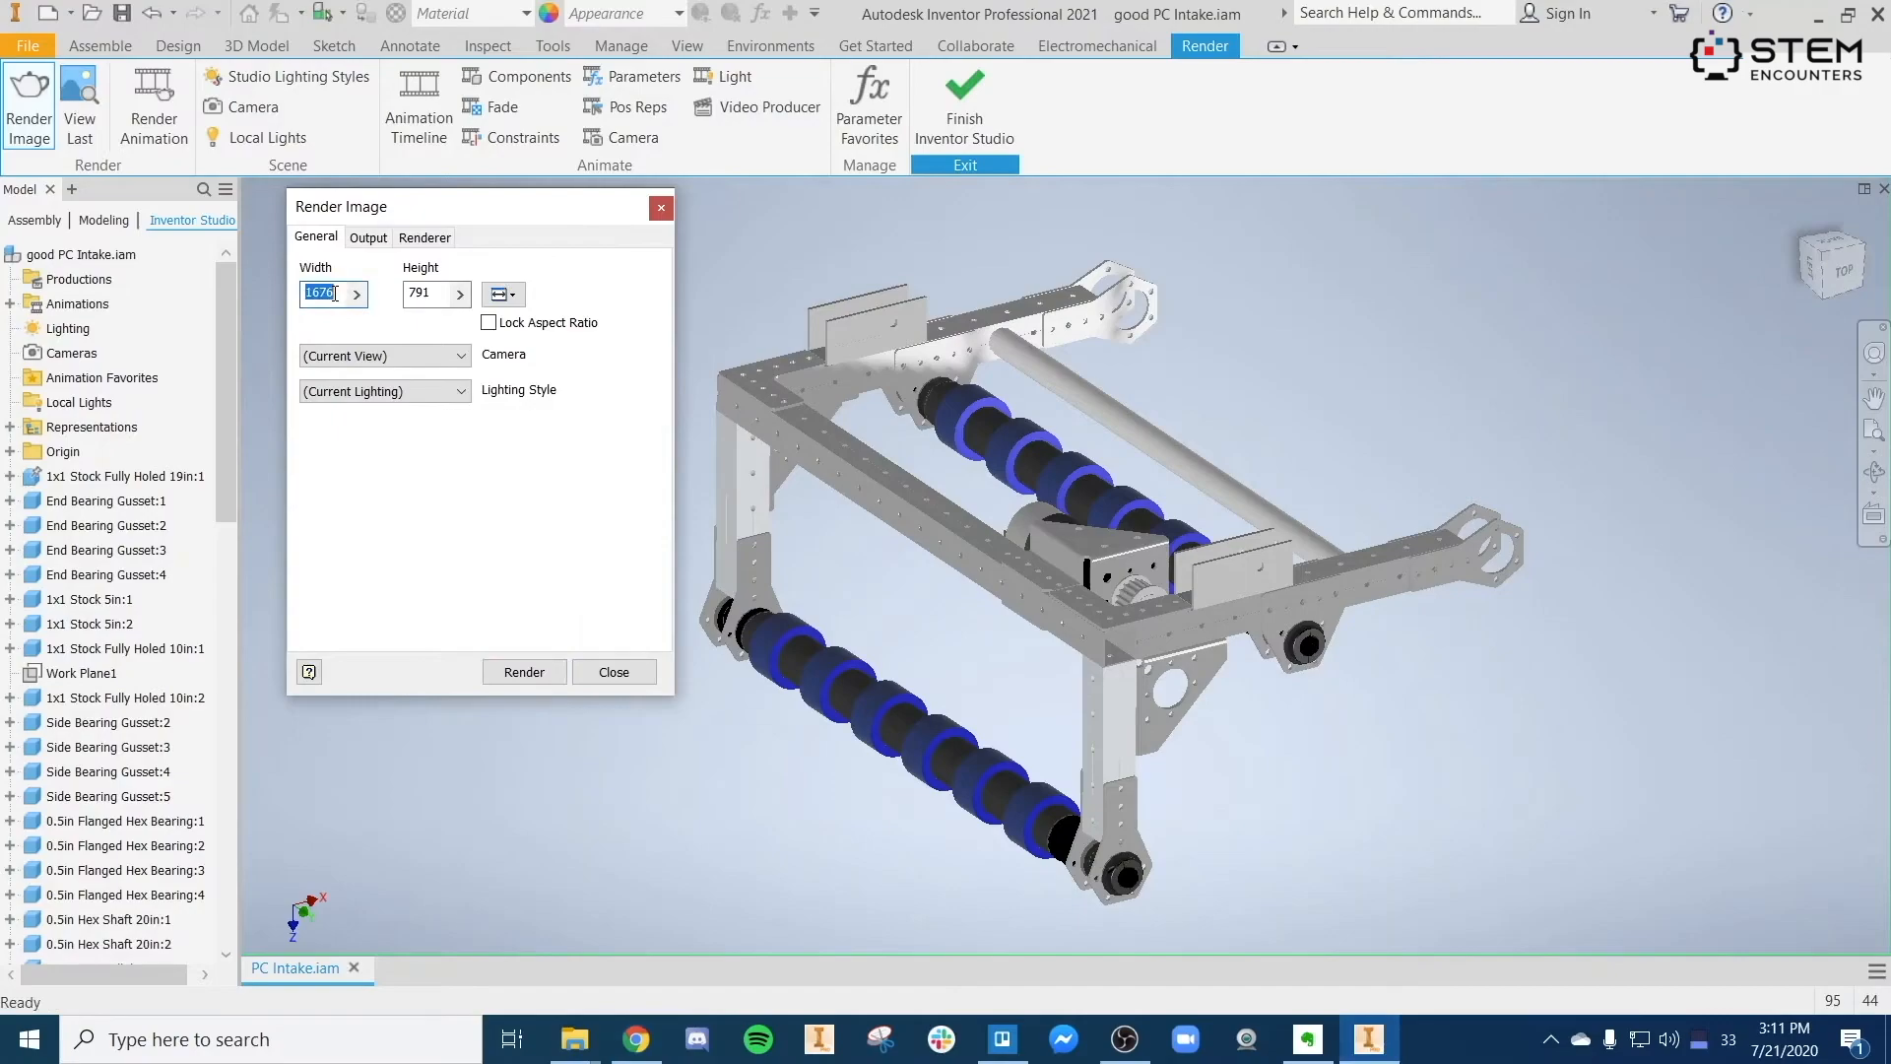
pyautogui.hotkey('ctrl', 'v')
pyautogui.press('Tab')
pyautogui.write('2160')
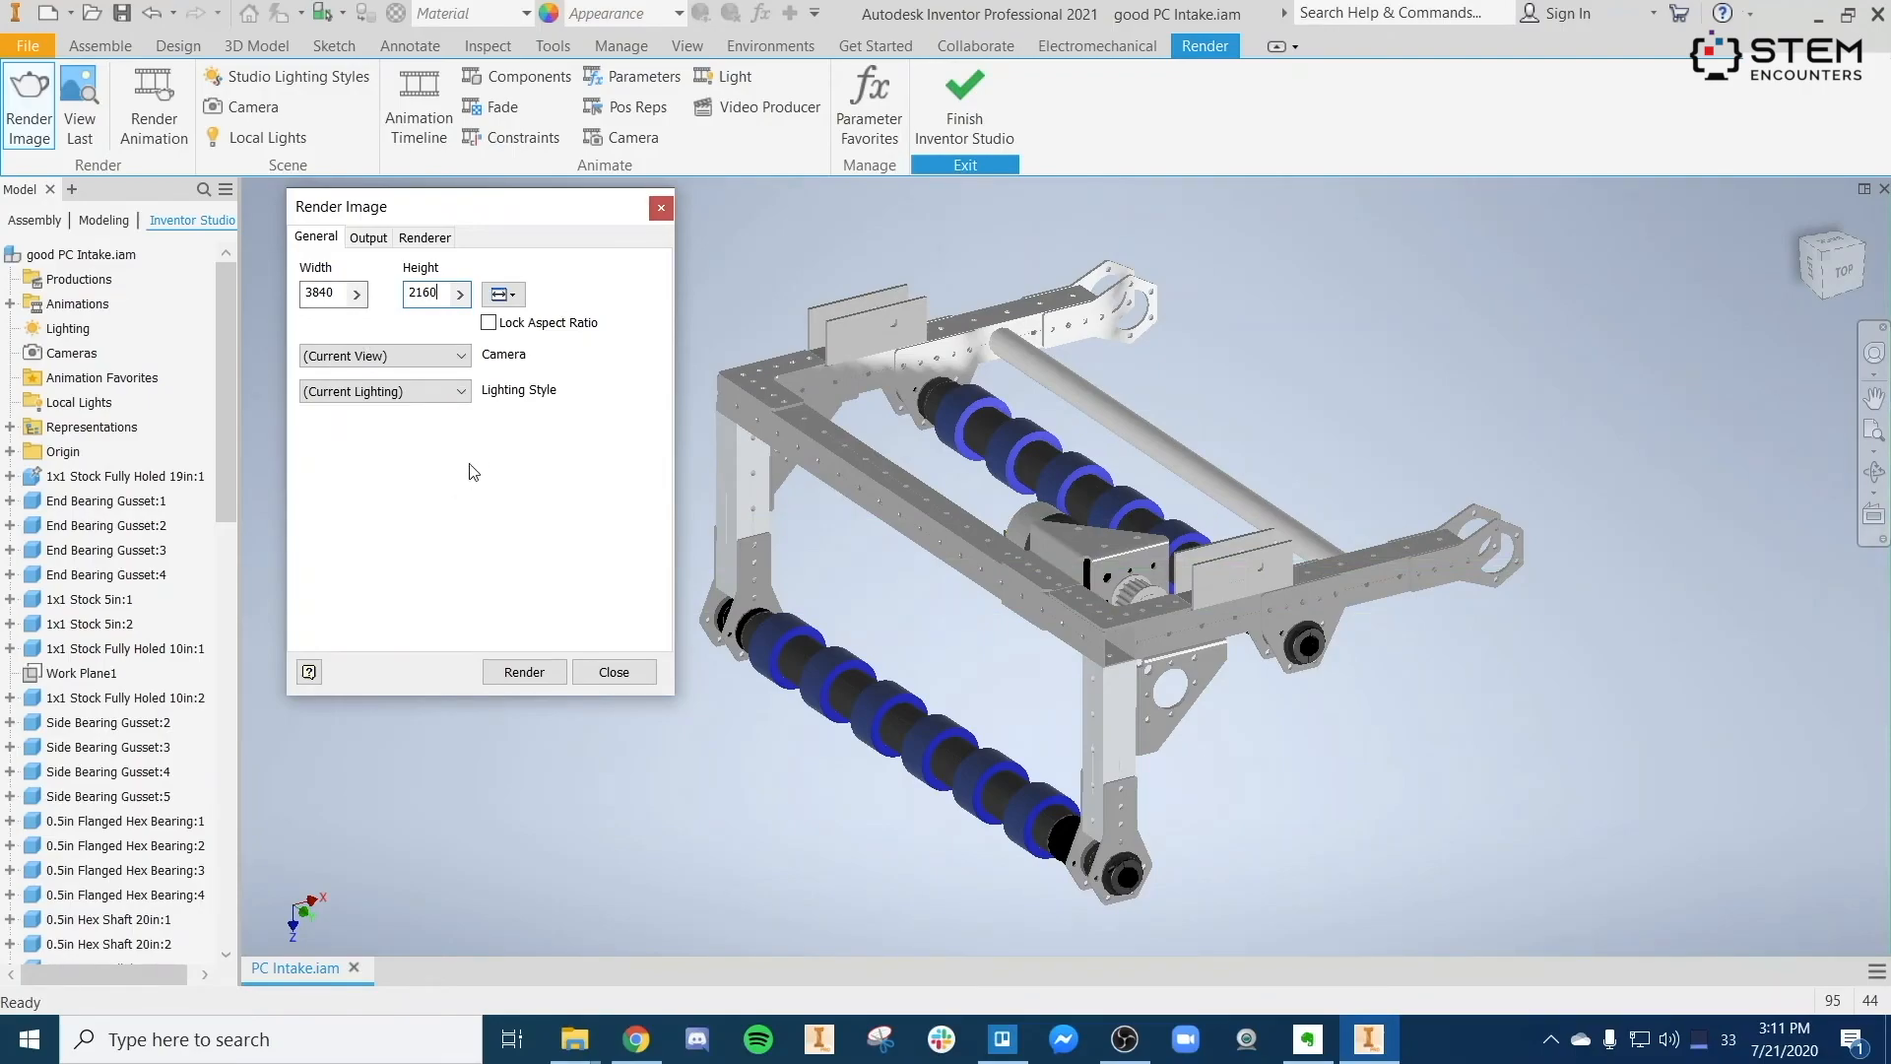
# Look through the camera and lighting style options for the render, keeping Current View and Current Lighting.
pyautogui.click(451, 357)
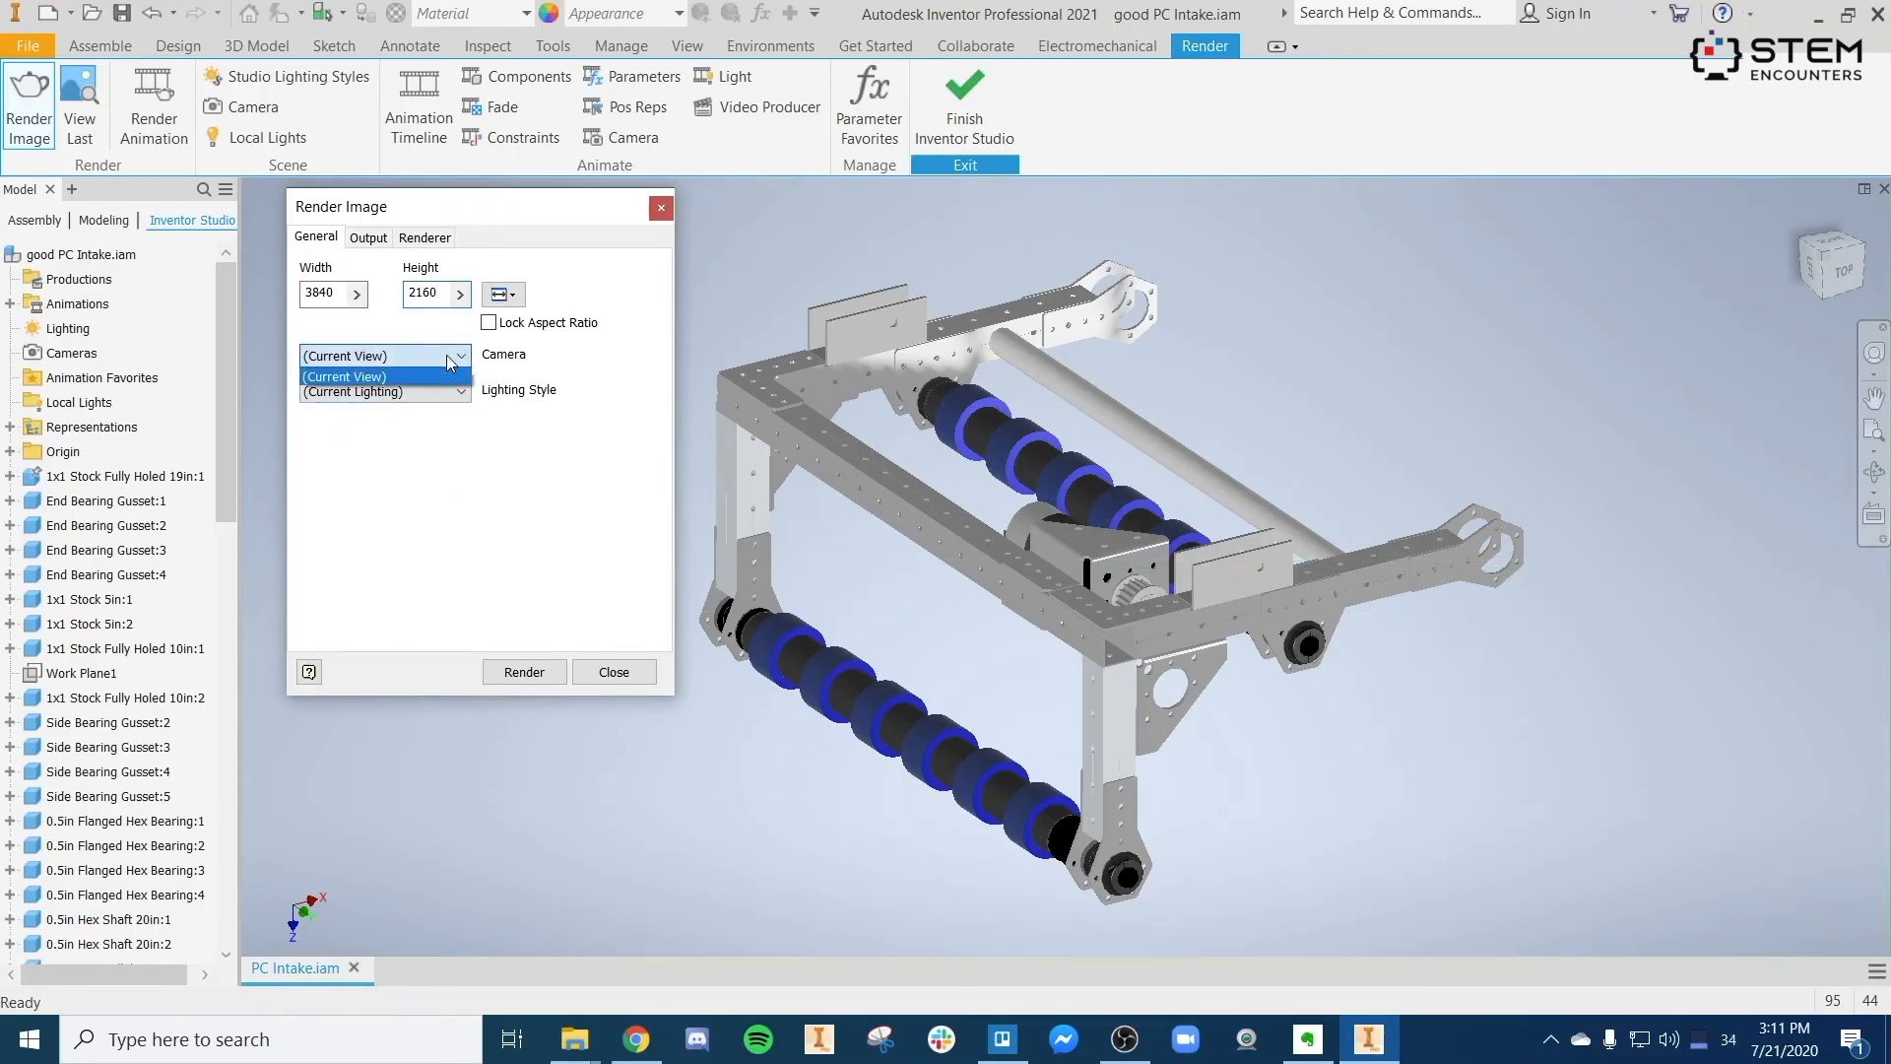
pyautogui.click(438, 394)
pyautogui.click(438, 394)
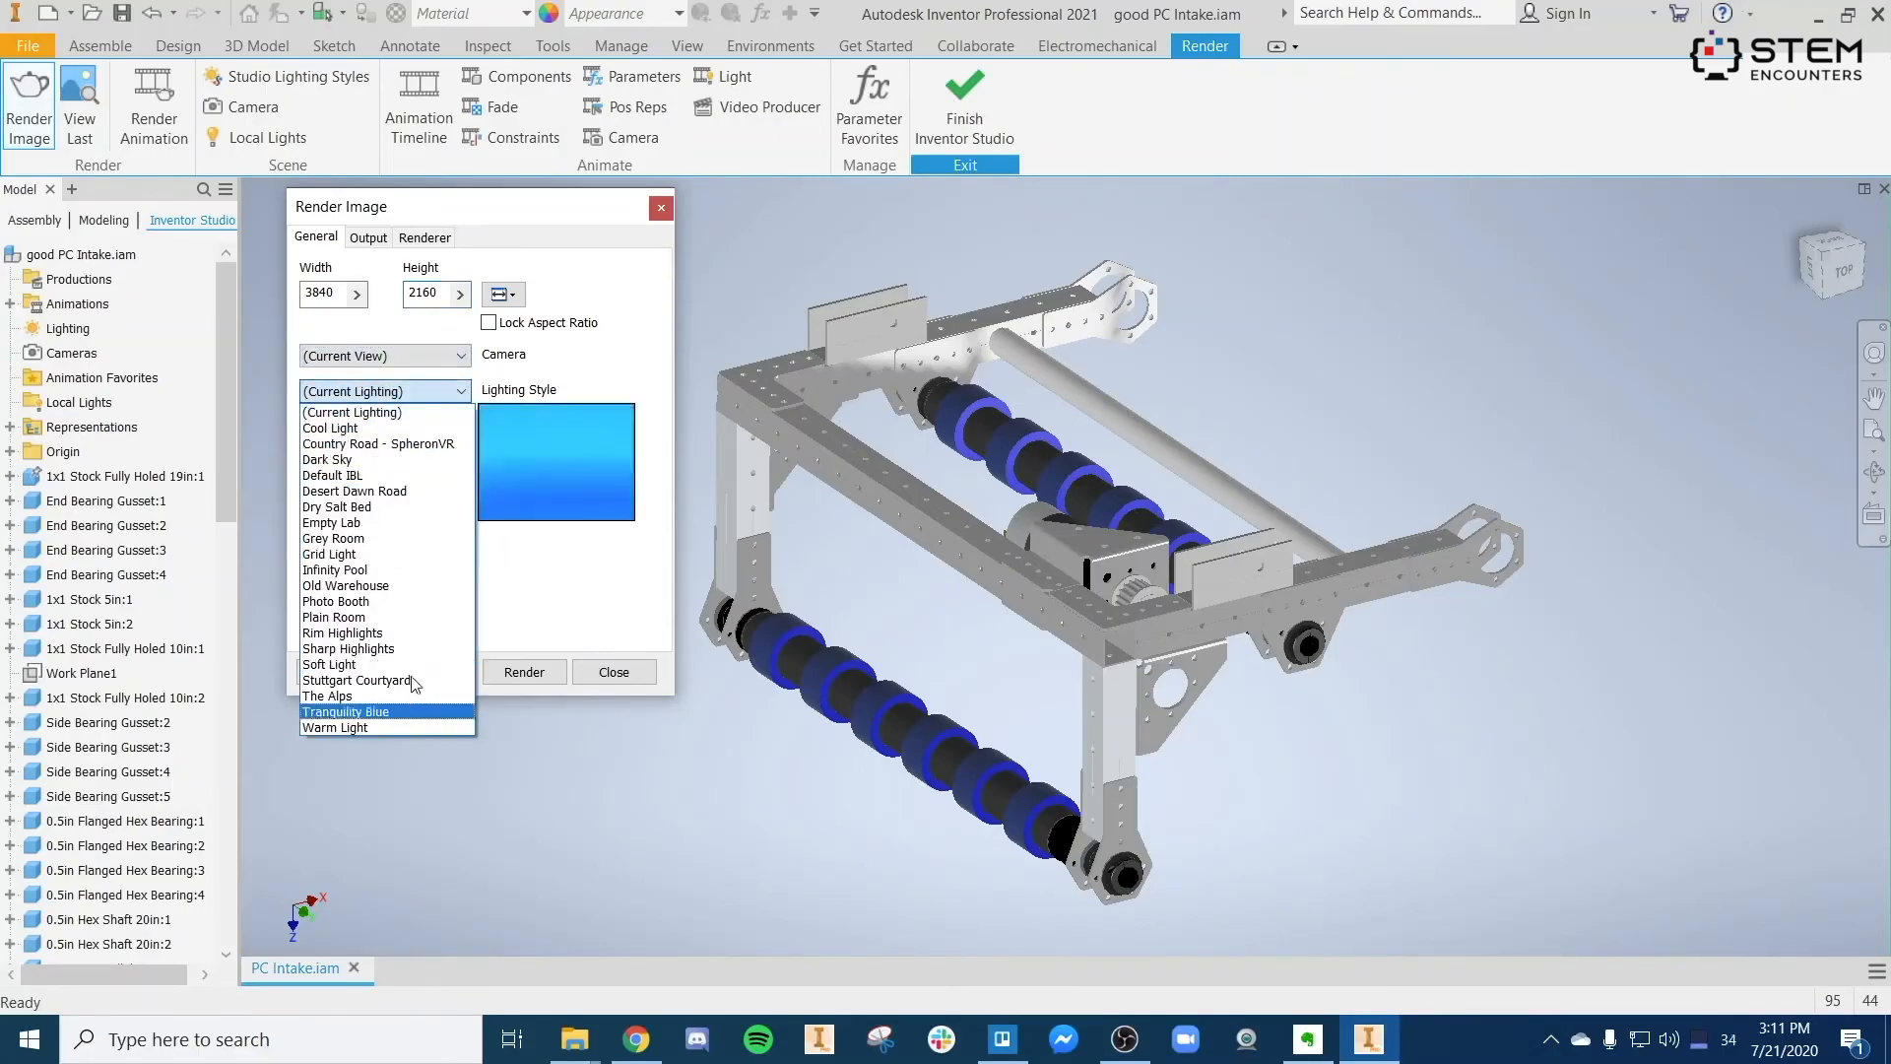
pyautogui.click(593, 539)
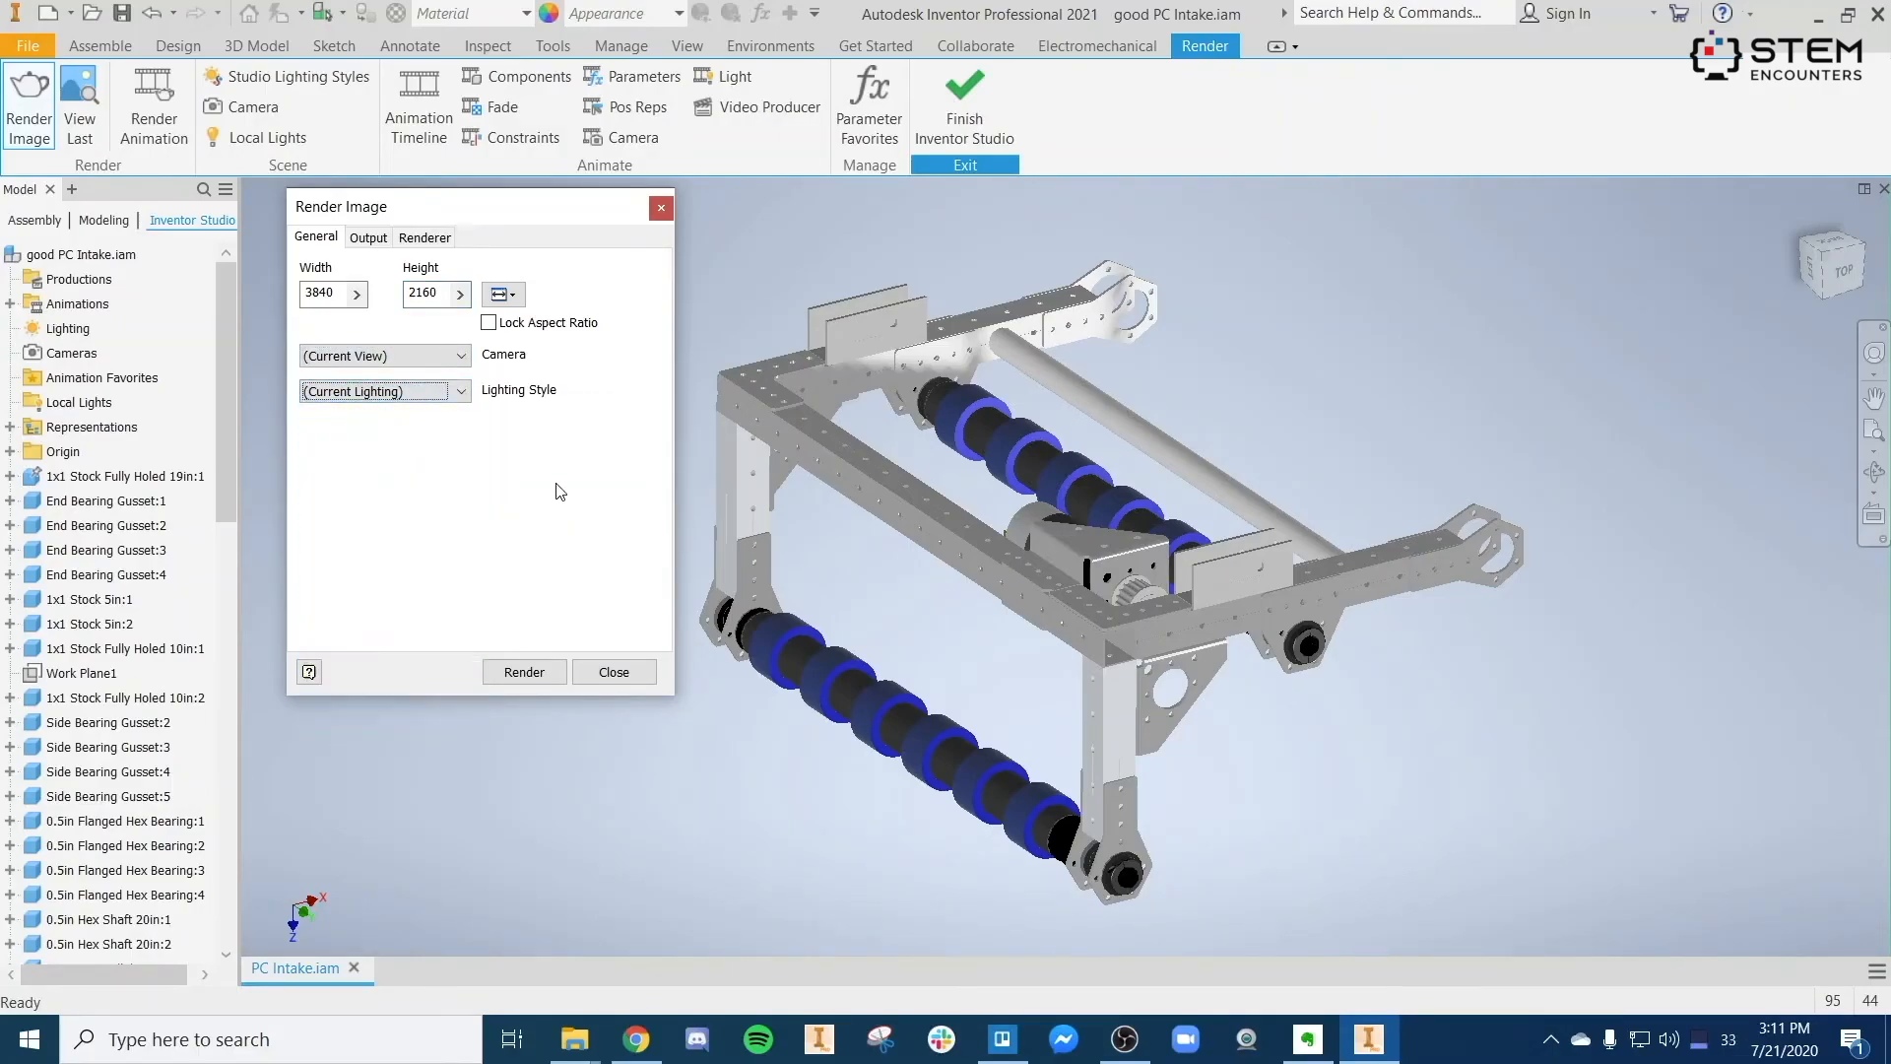
# Set the rendered image to save as PC Intake in PNG format in the Documents folder, and start the render.
pyautogui.click(383, 243)
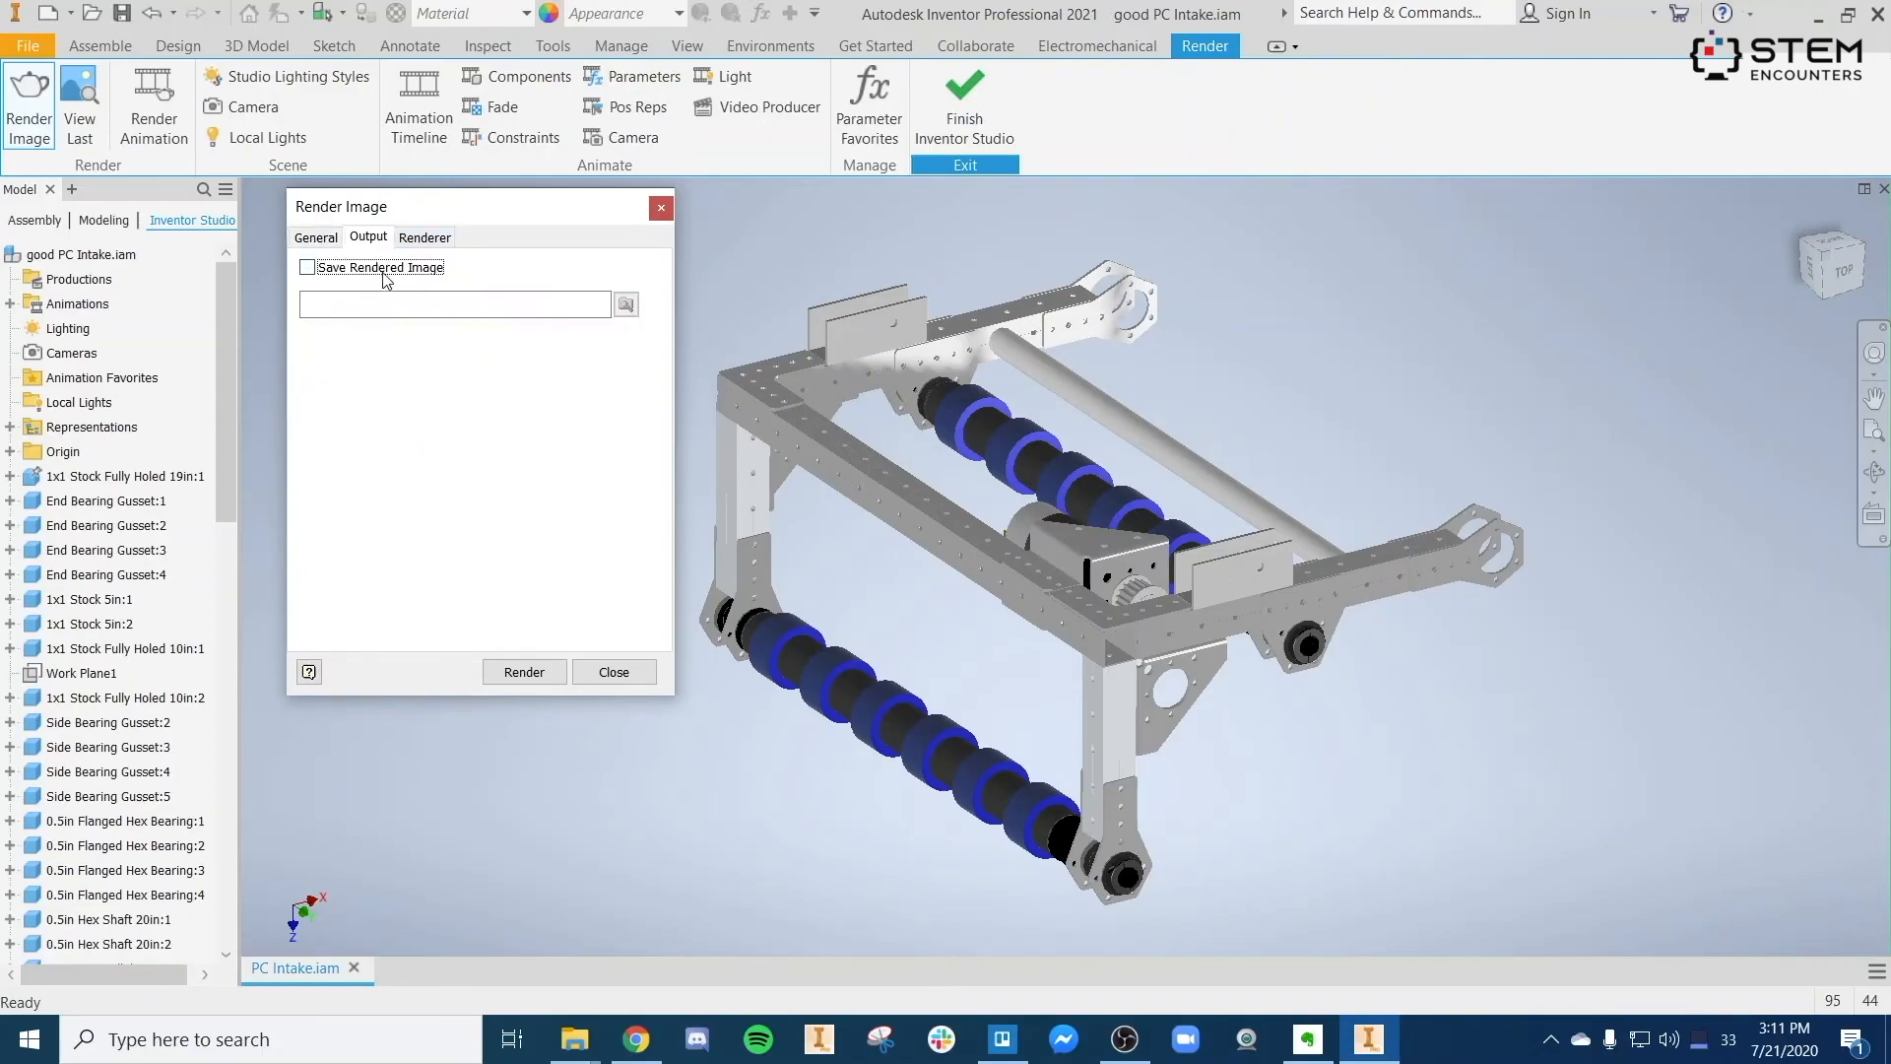
pyautogui.click(308, 267)
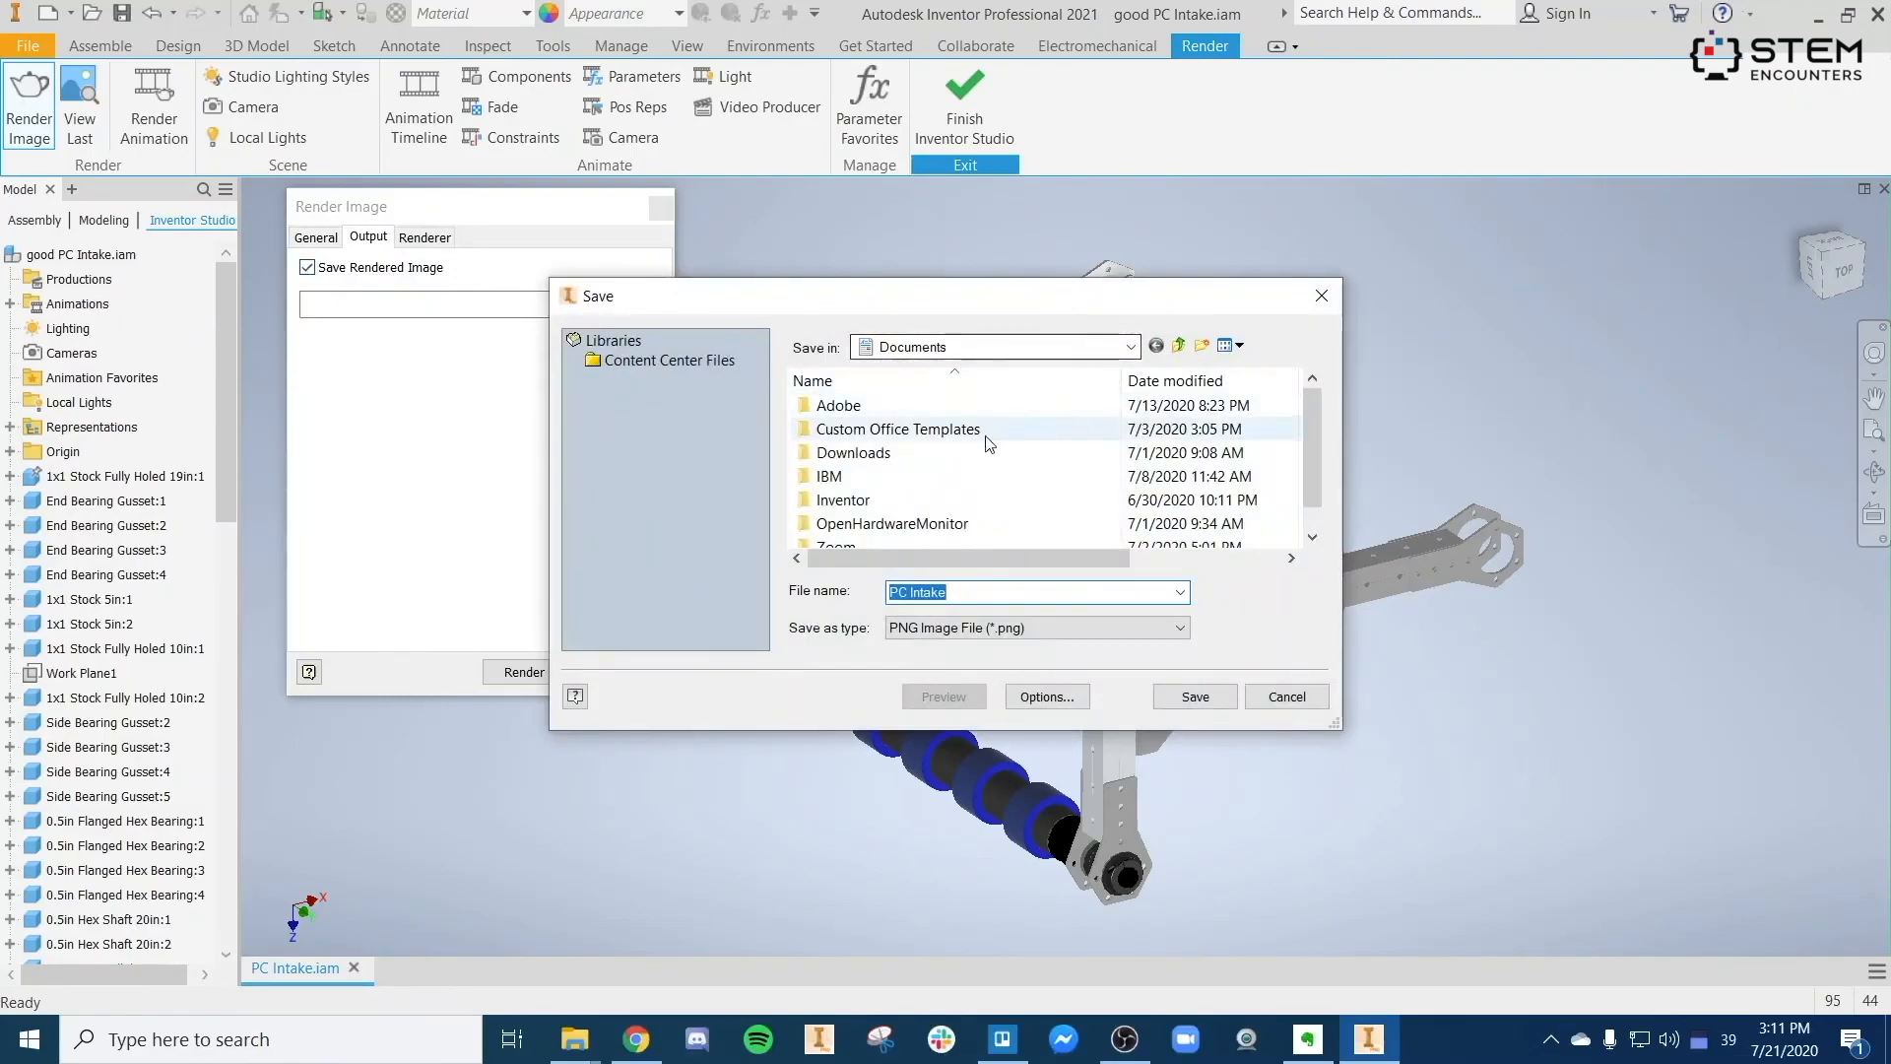
pyautogui.click(961, 347)
pyautogui.click(961, 350)
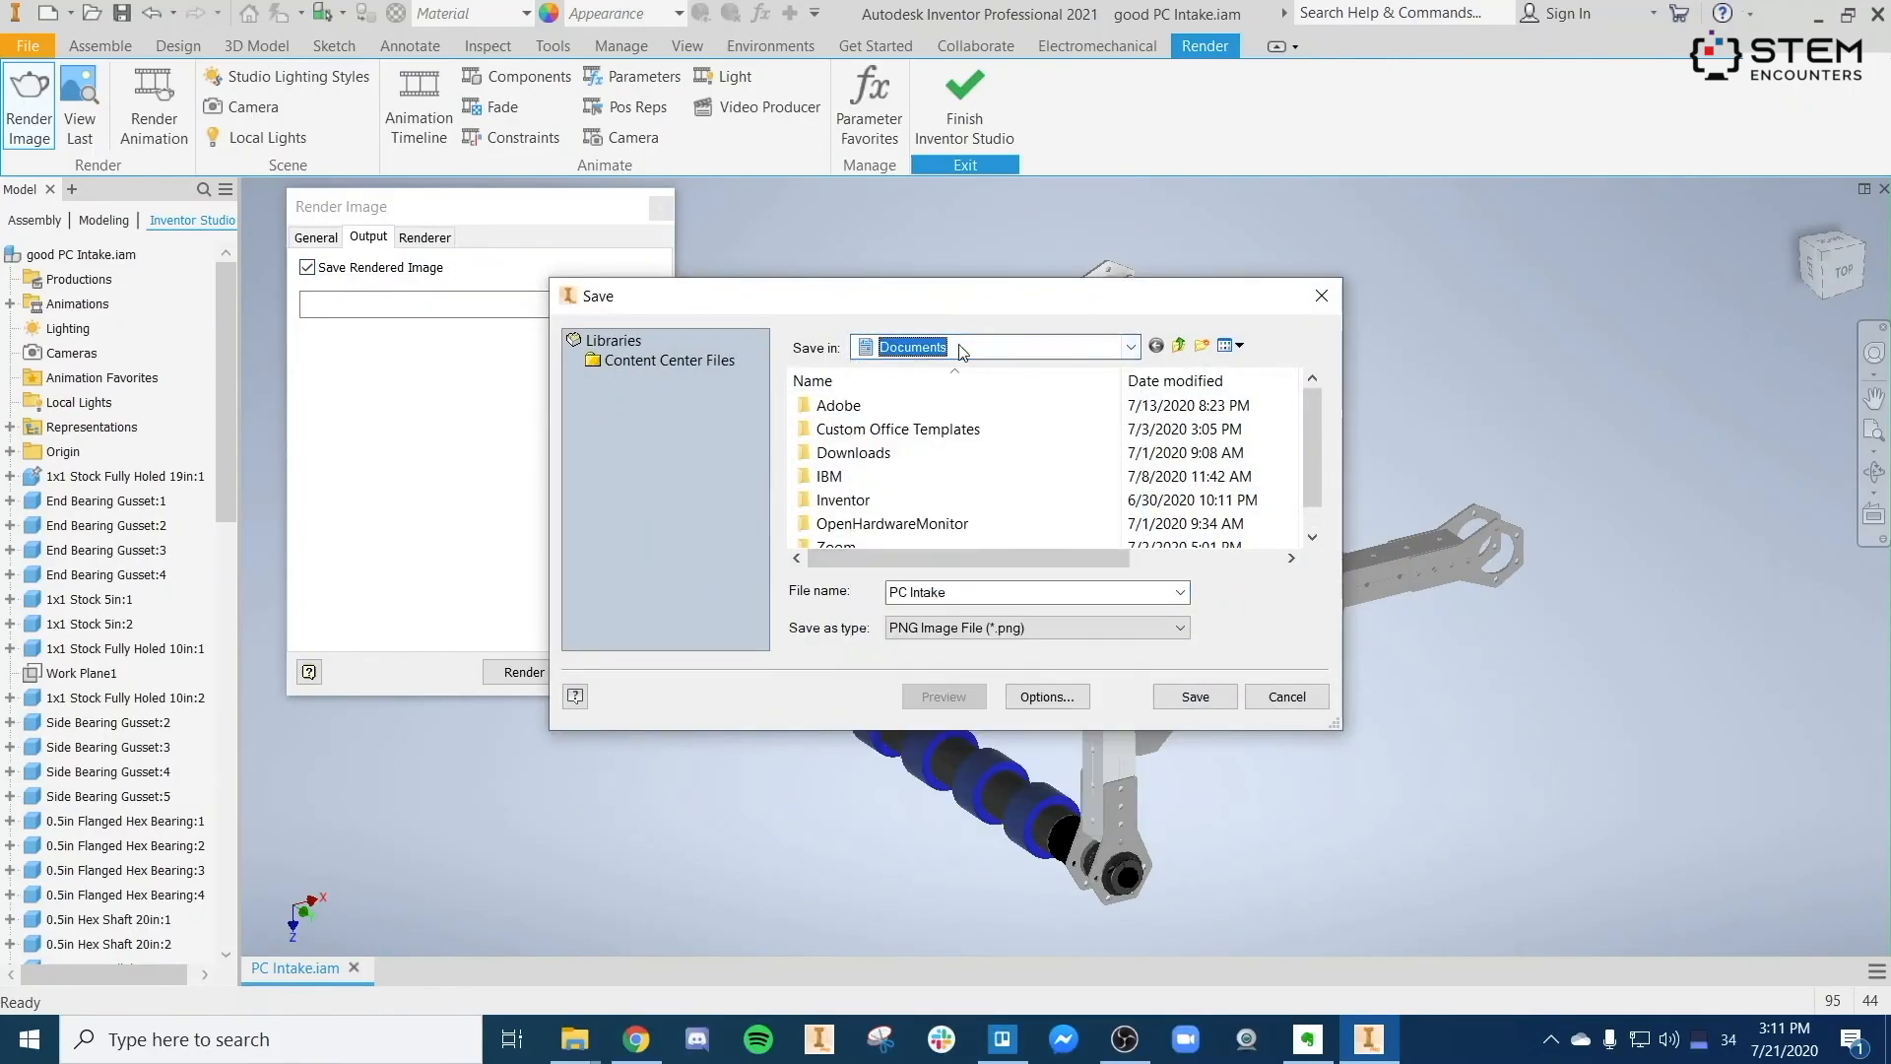
pyautogui.click(1196, 698)
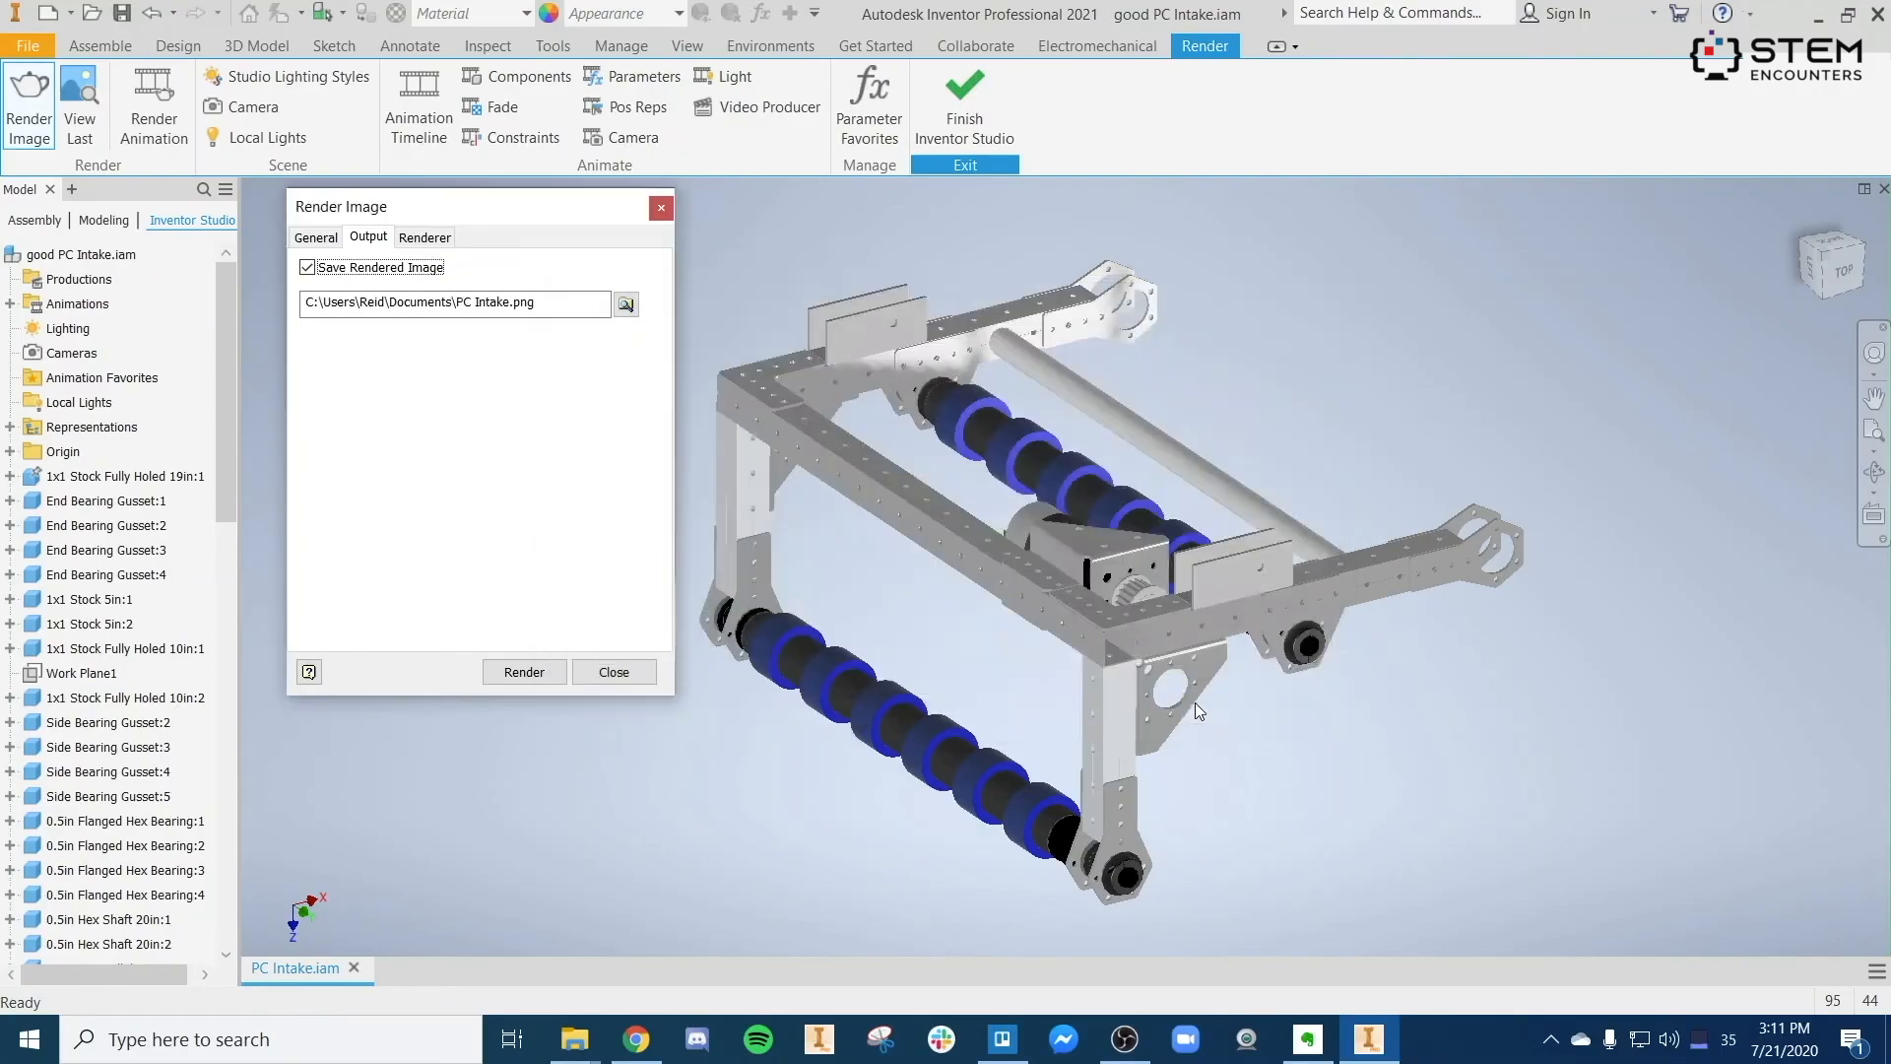
pyautogui.click(439, 242)
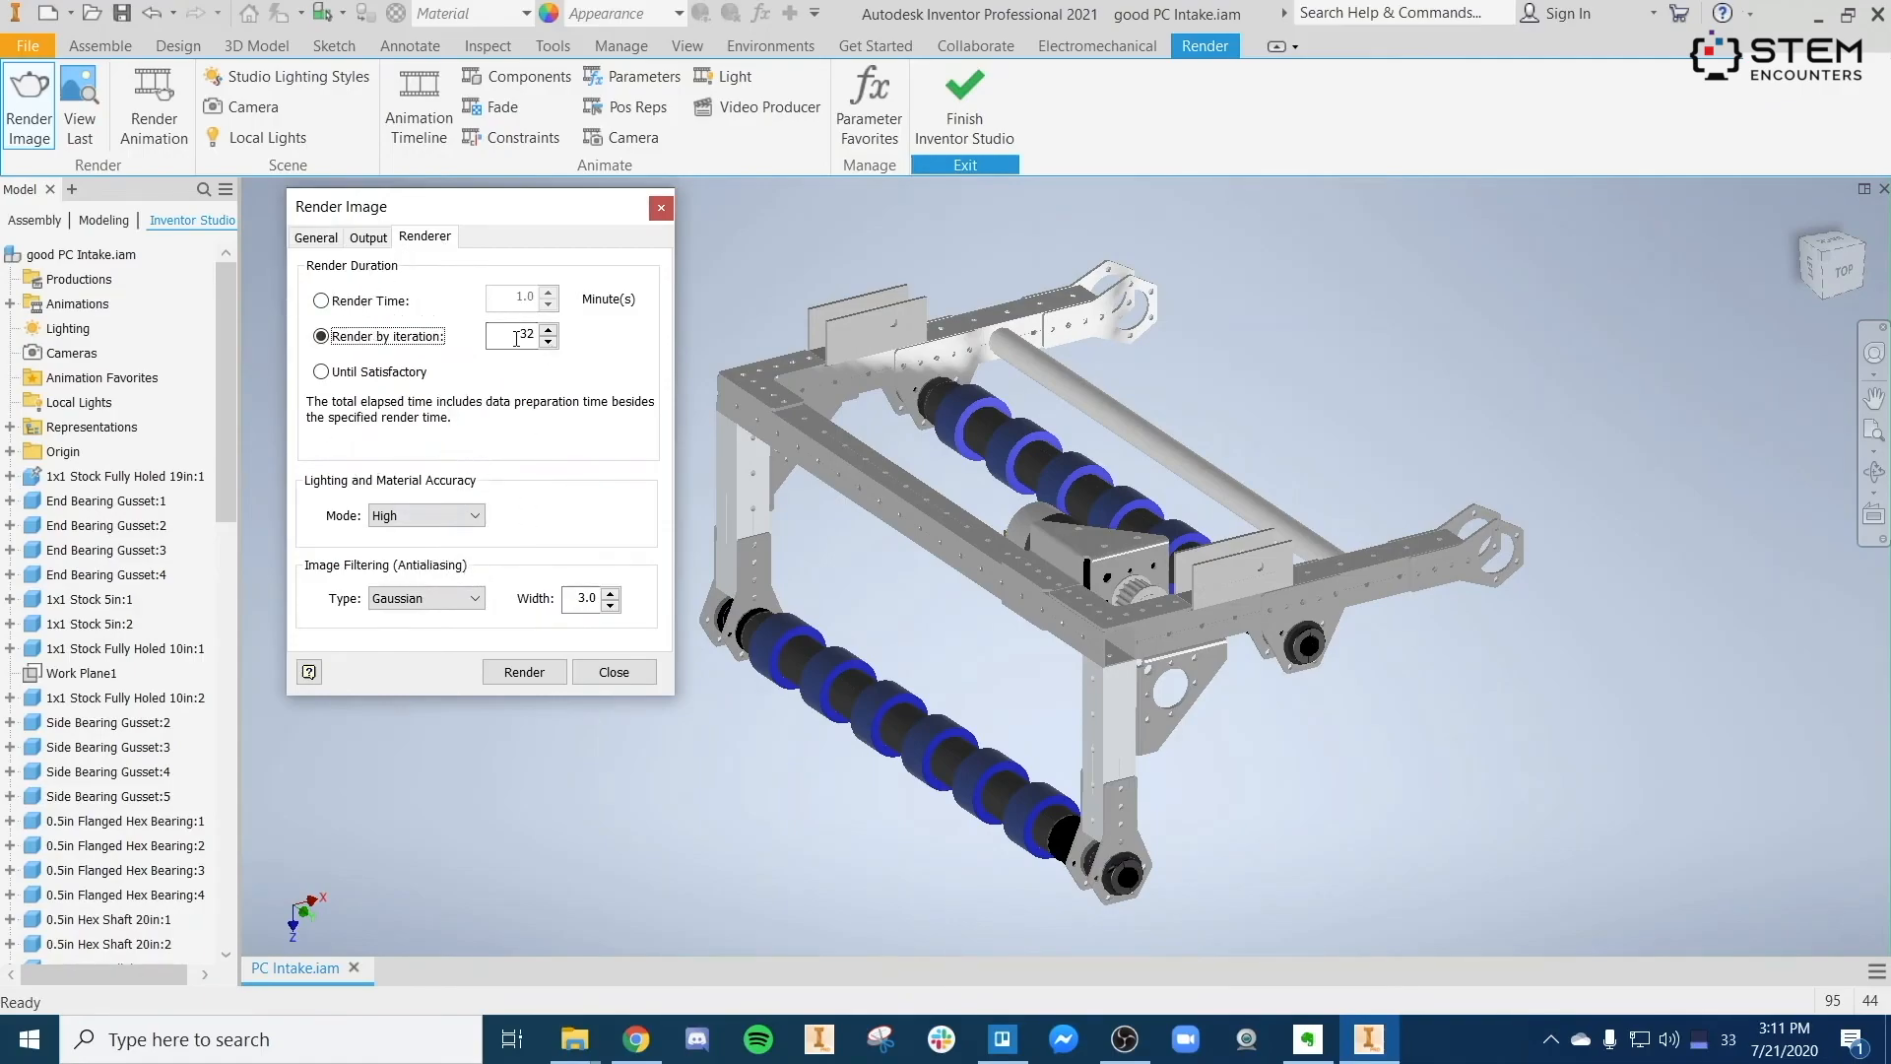
pyautogui.click(525, 677)
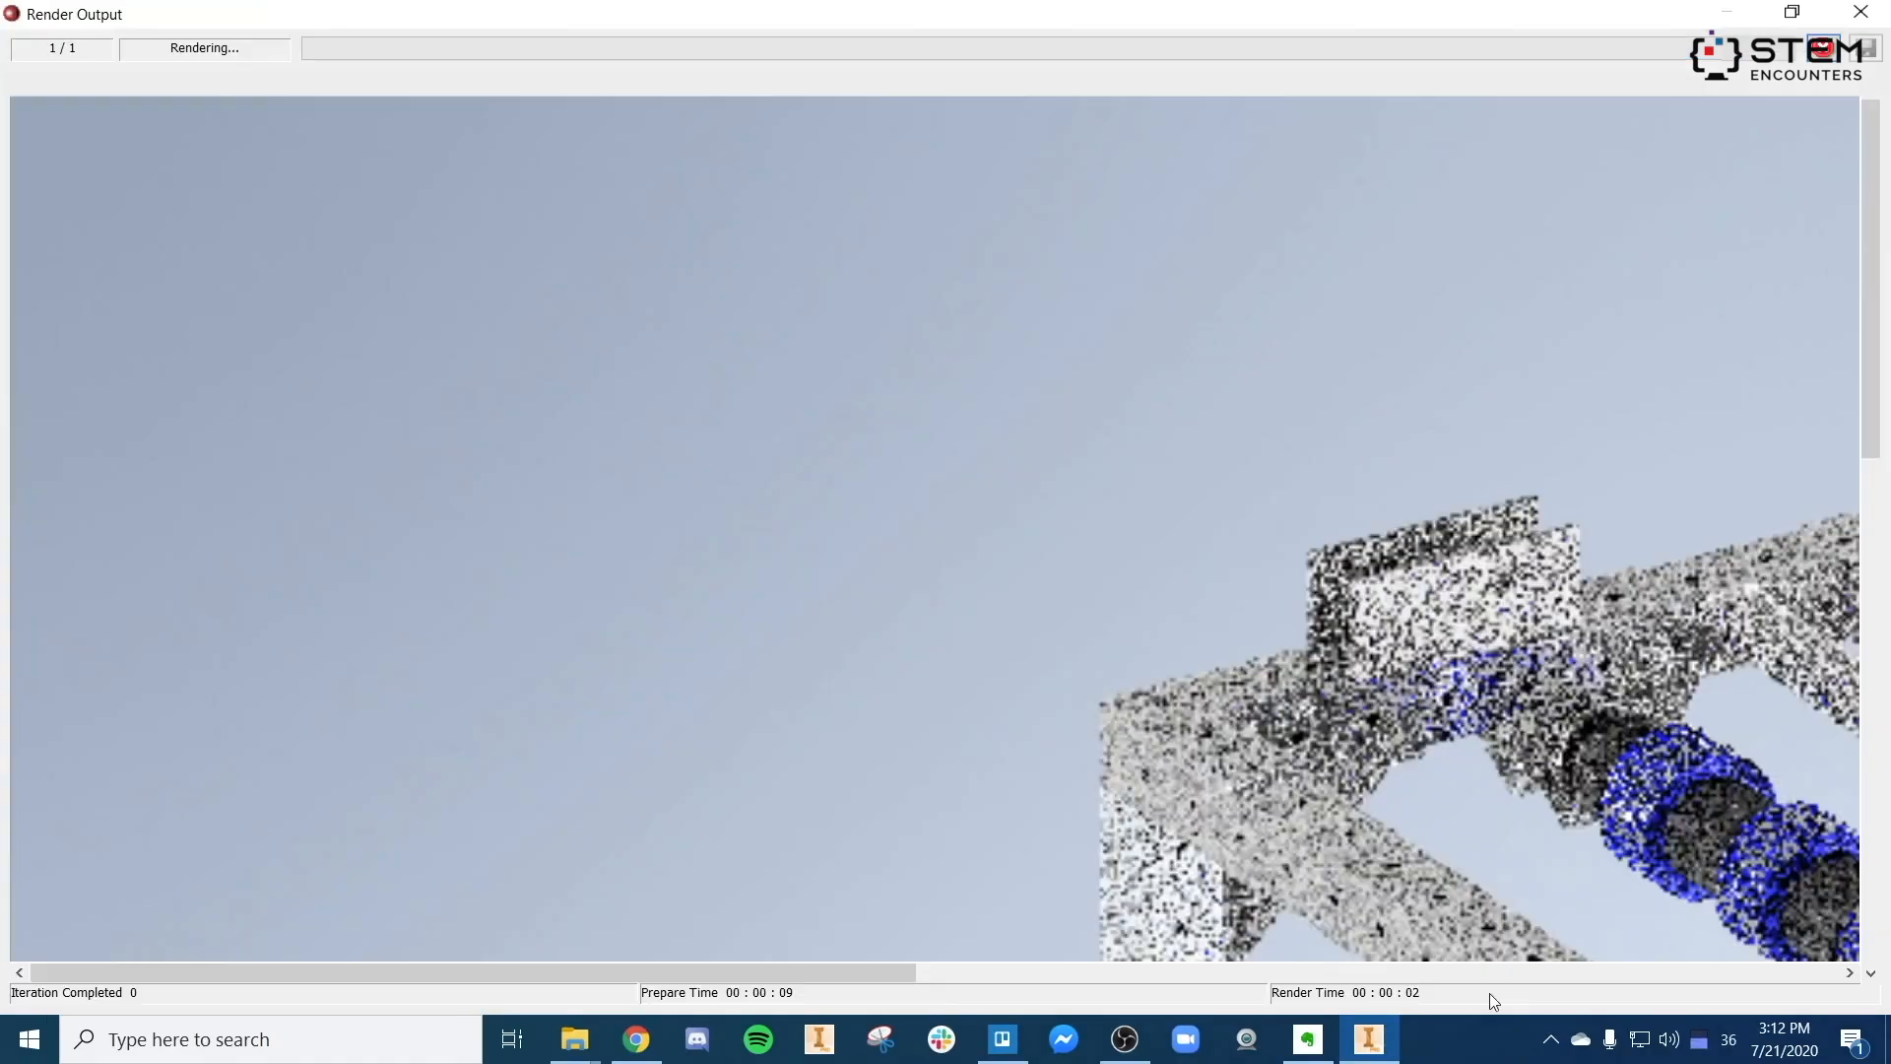
# Check the CPU performance in Task Manager during the render, minimize it, and inspect the assembly in the render output.
pyautogui.rightClick(1463, 1034)
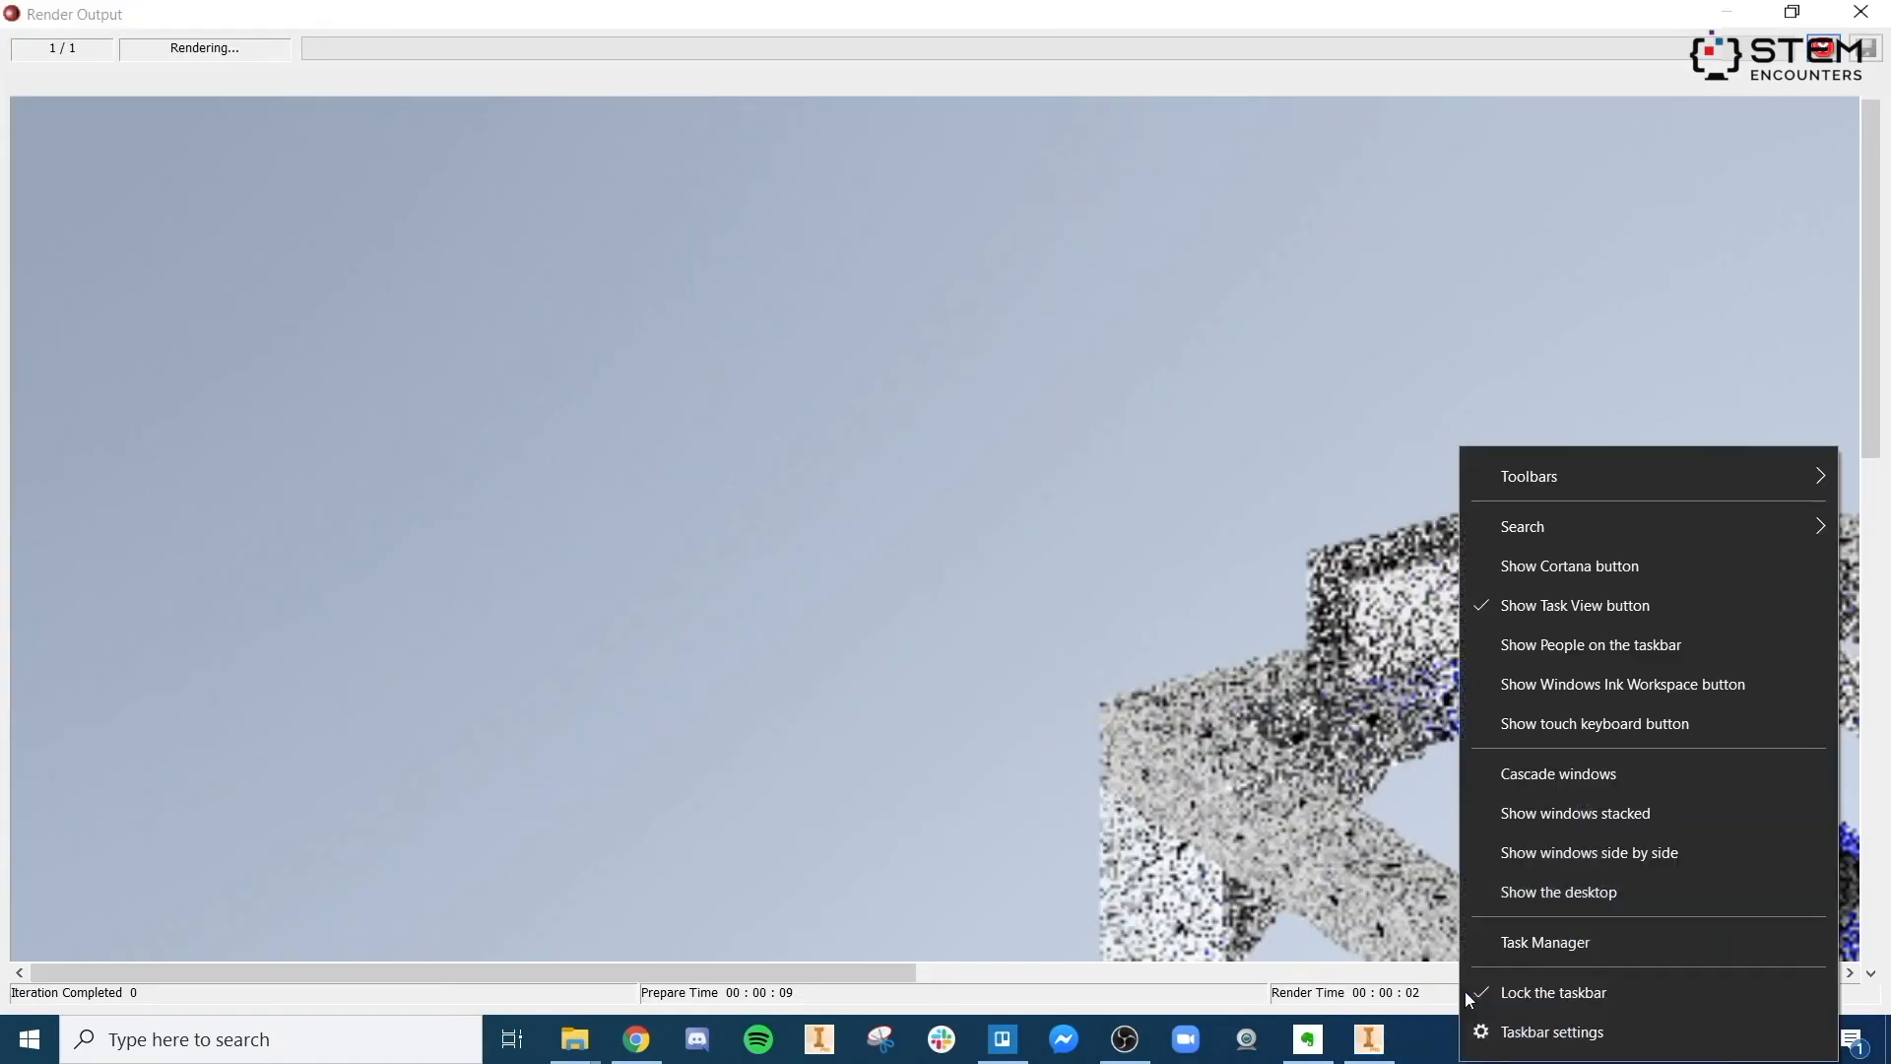
pyautogui.click(1533, 941)
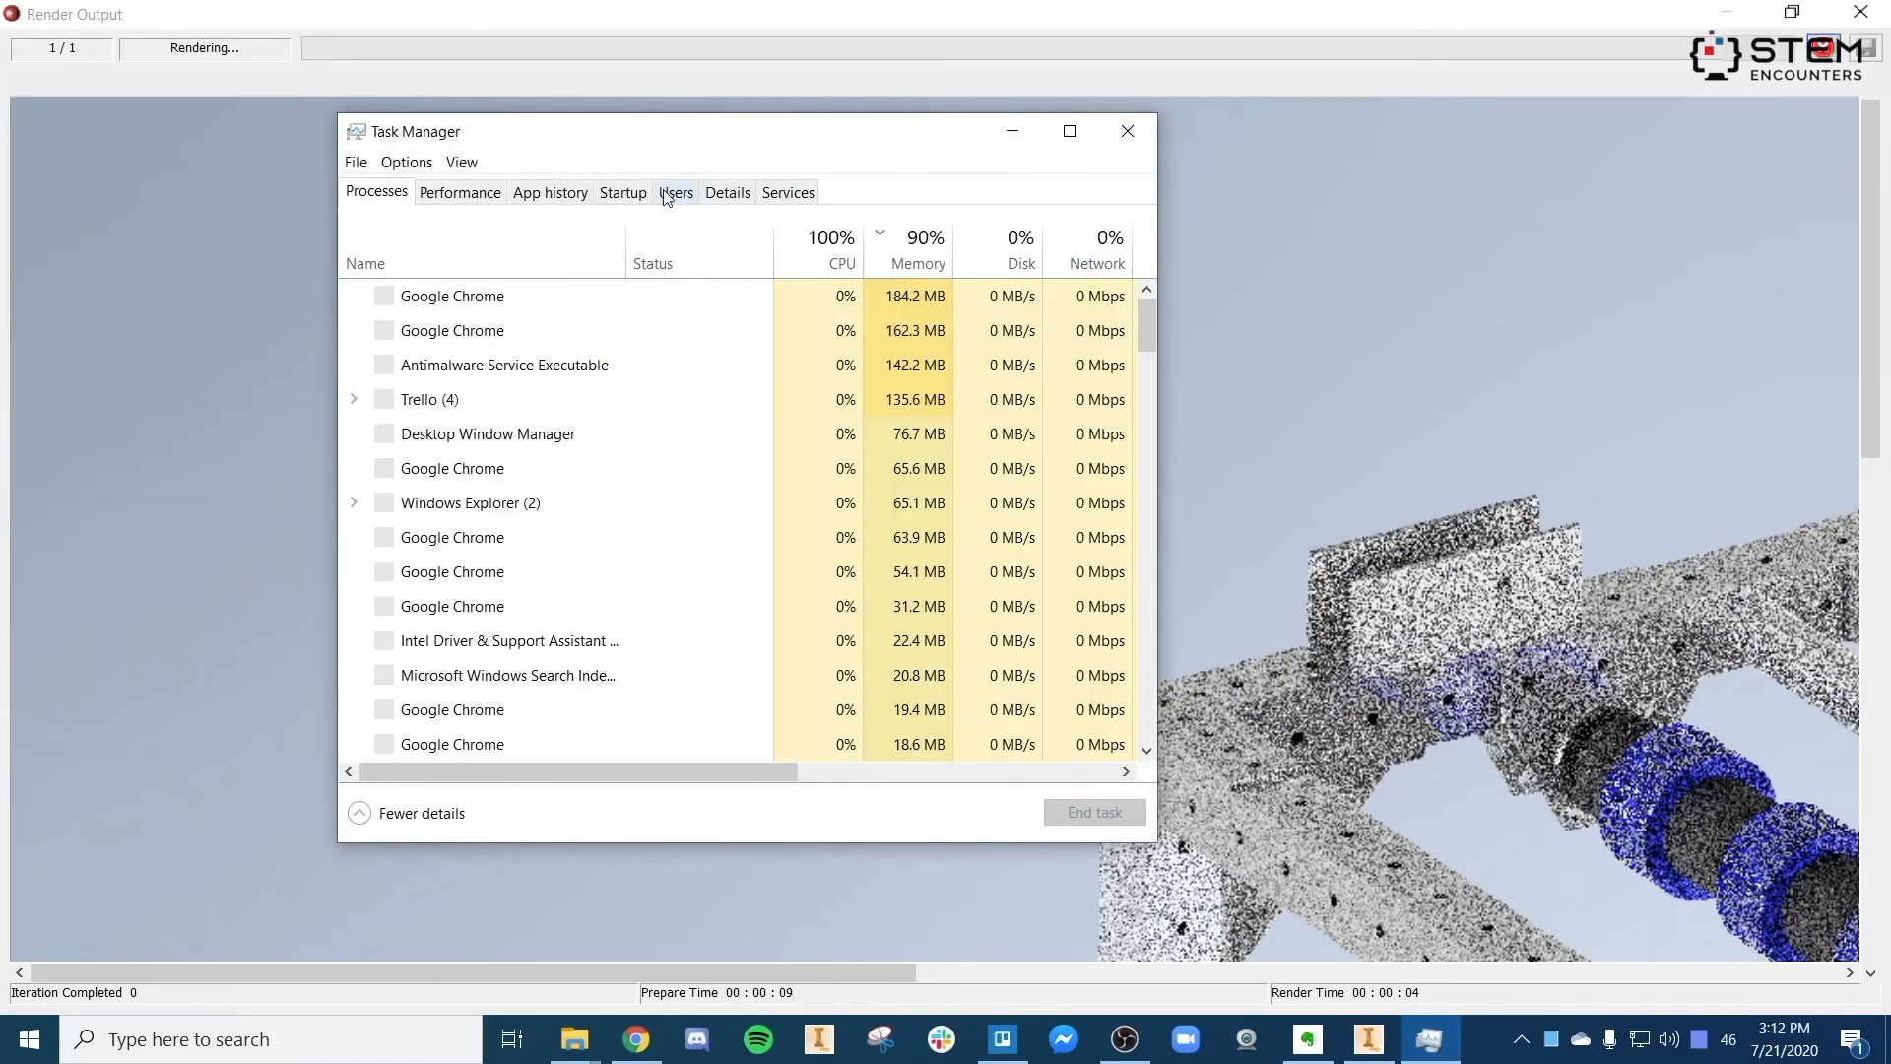
pyautogui.click(483, 195)
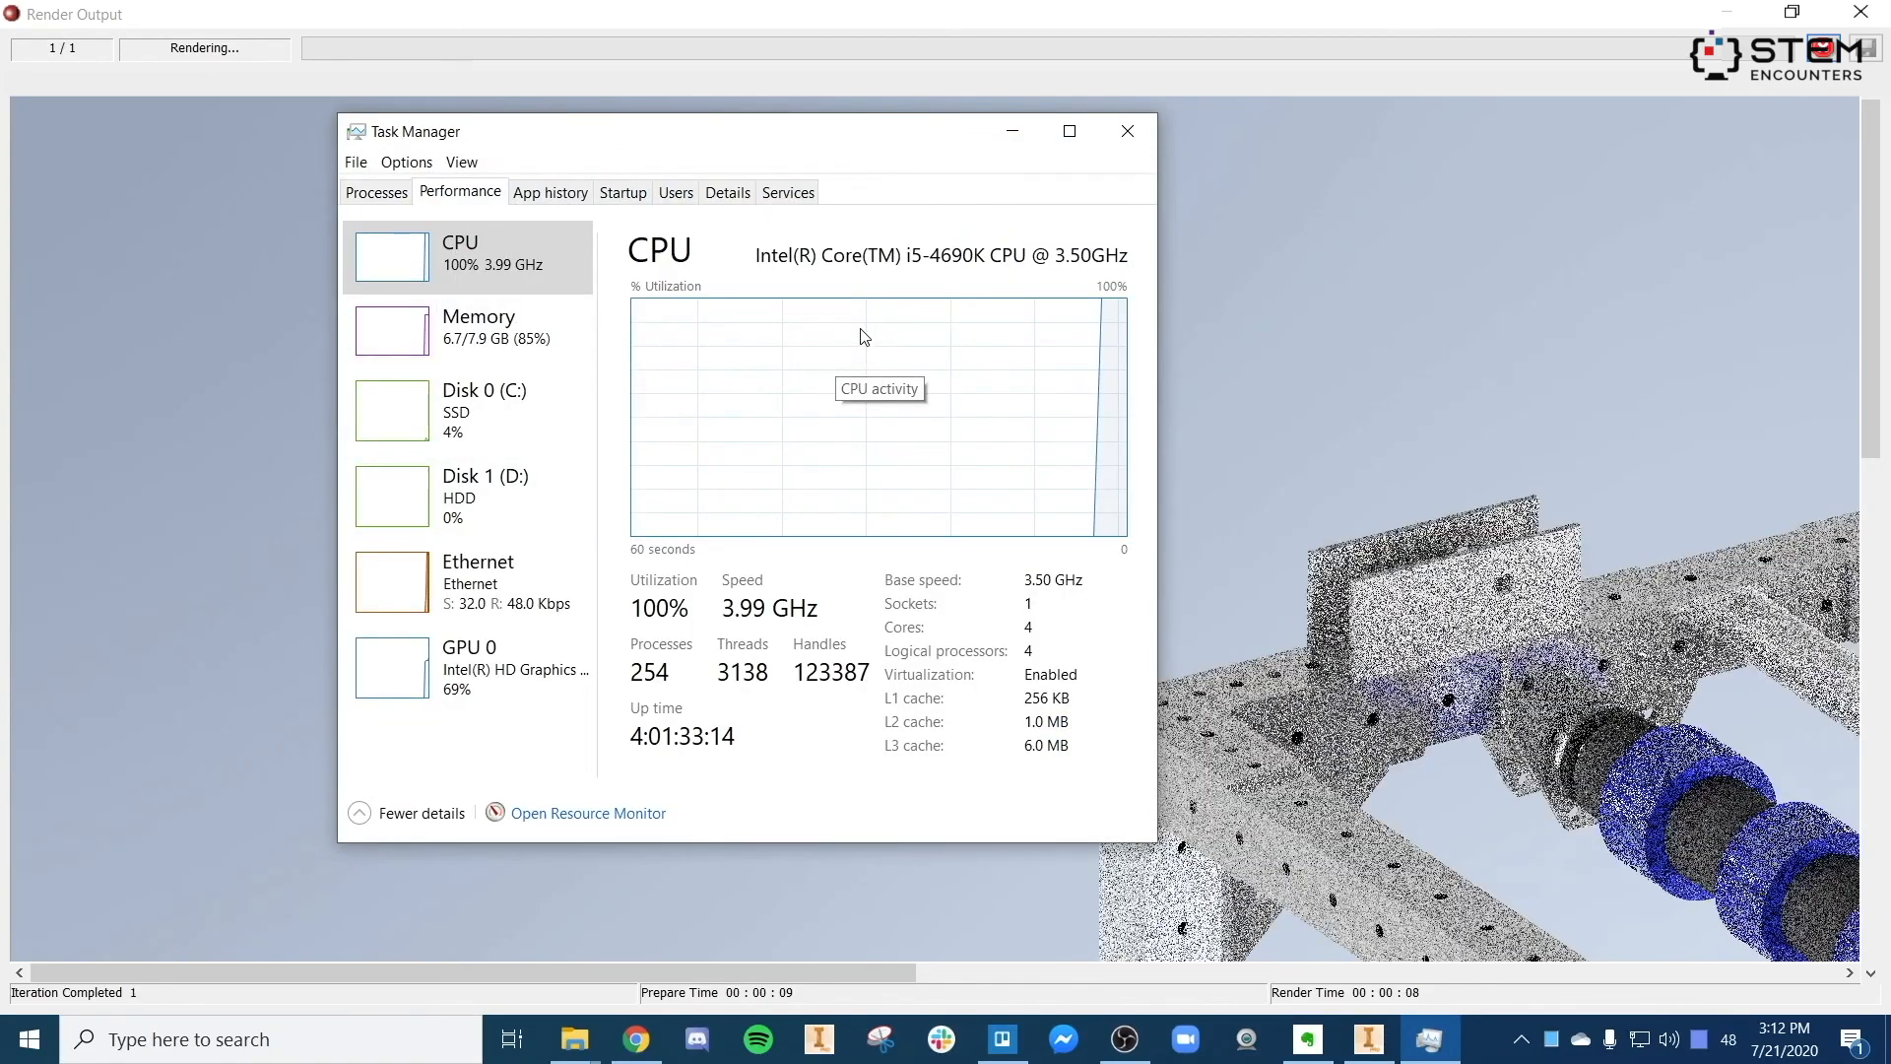
pyautogui.click(1012, 132)
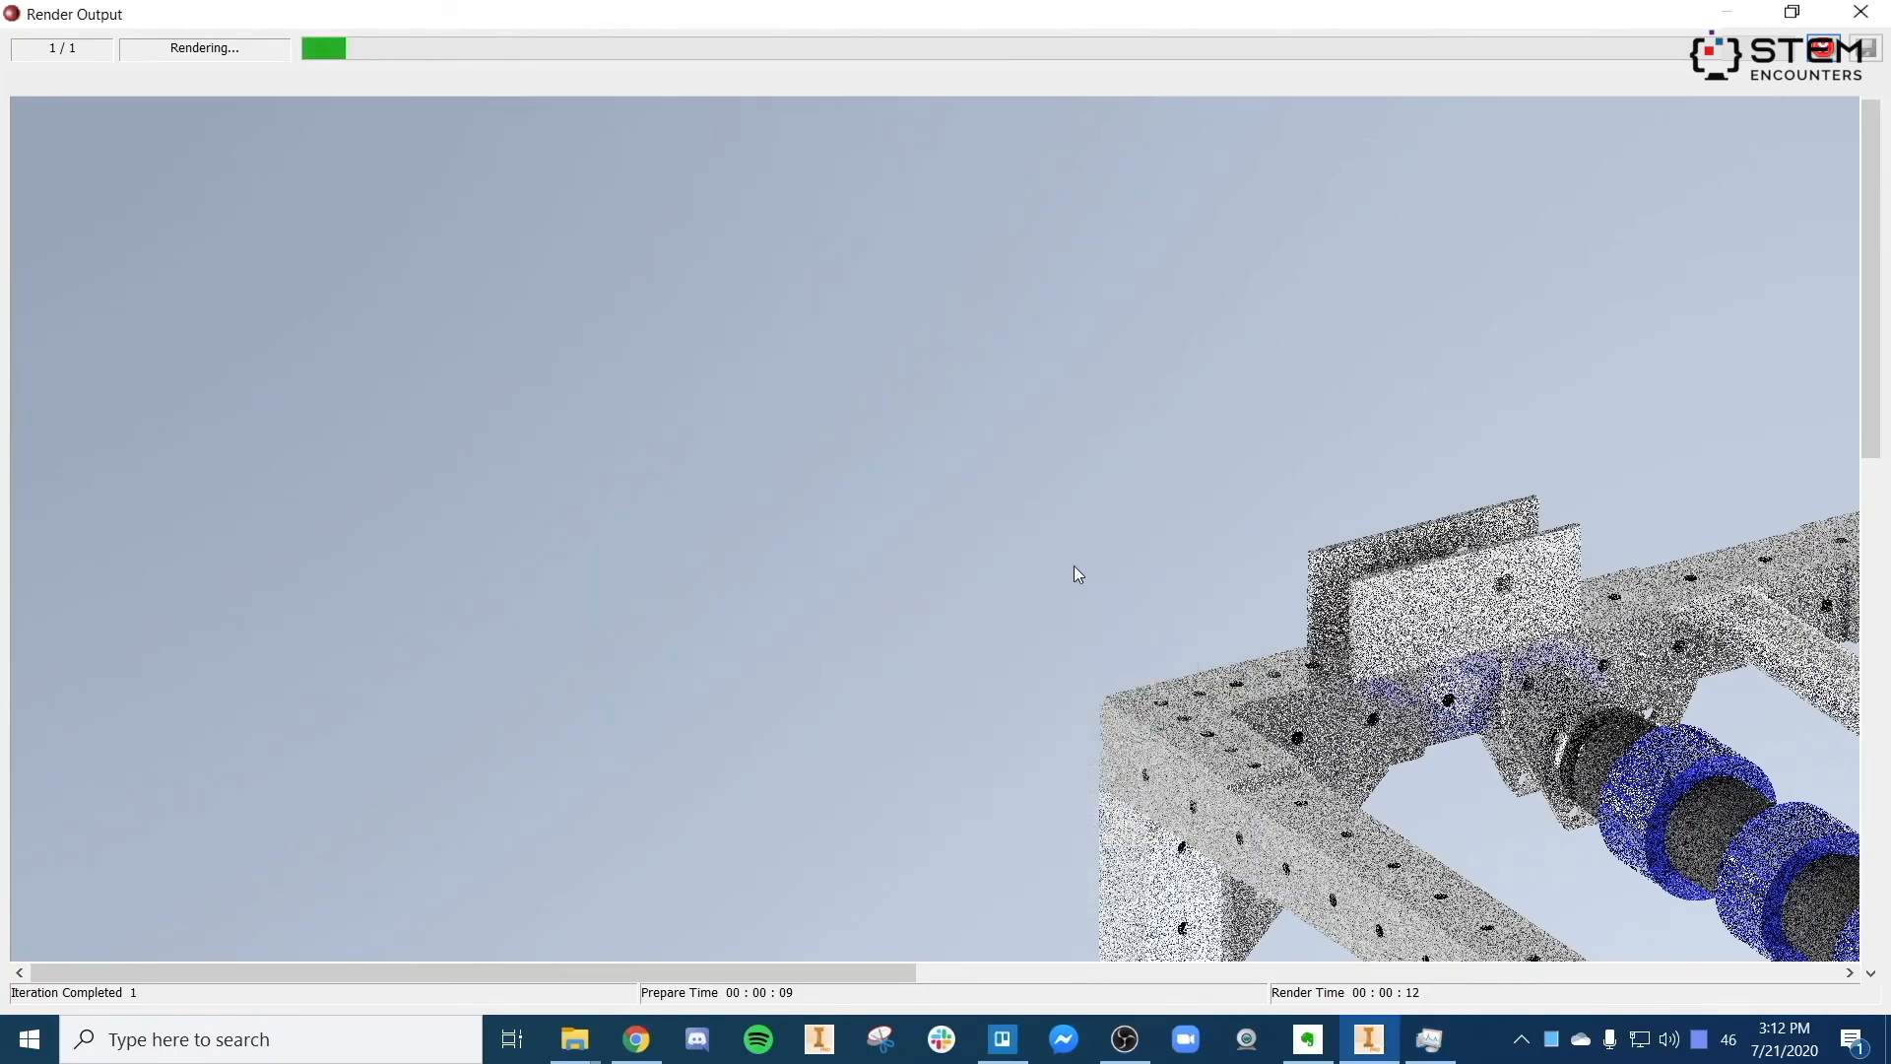
pyautogui.moveTo(824, 973); pyautogui.dragTo(1232, 970)
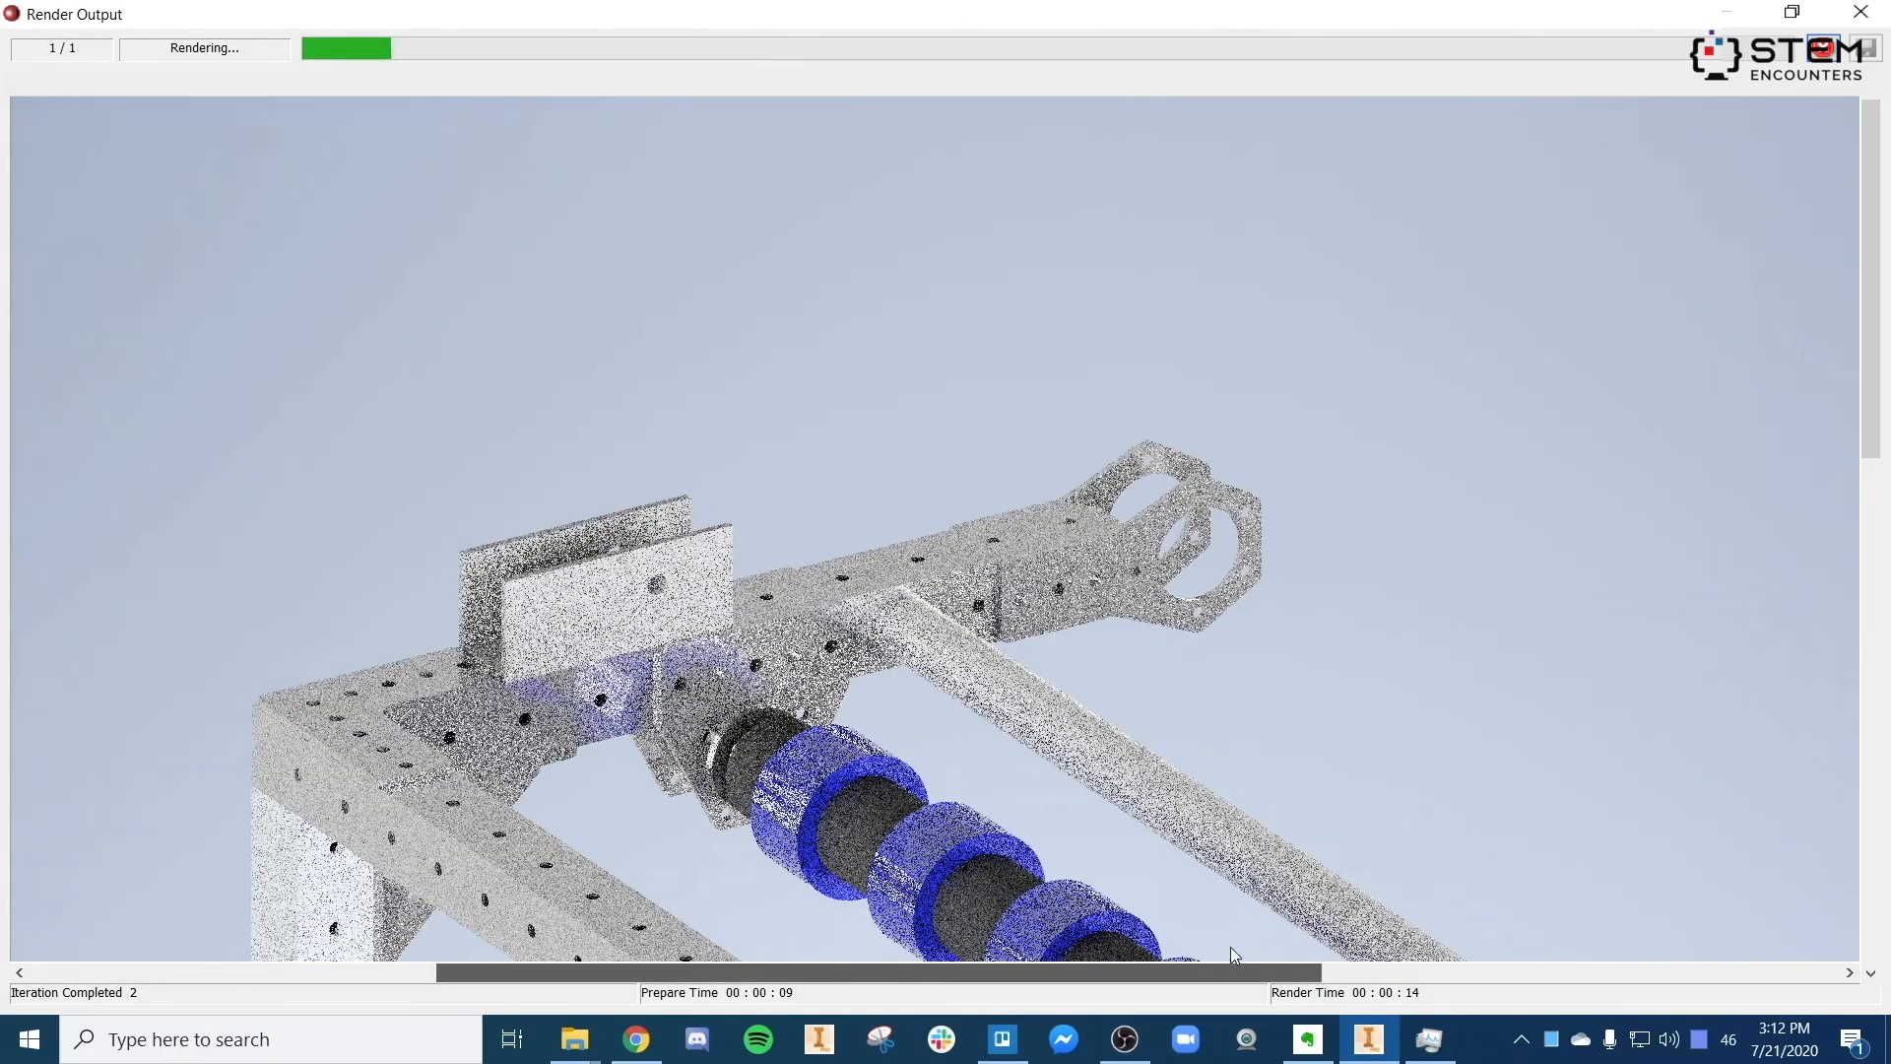
pyautogui.moveTo(1864, 372); pyautogui.dragTo(1865, 579)
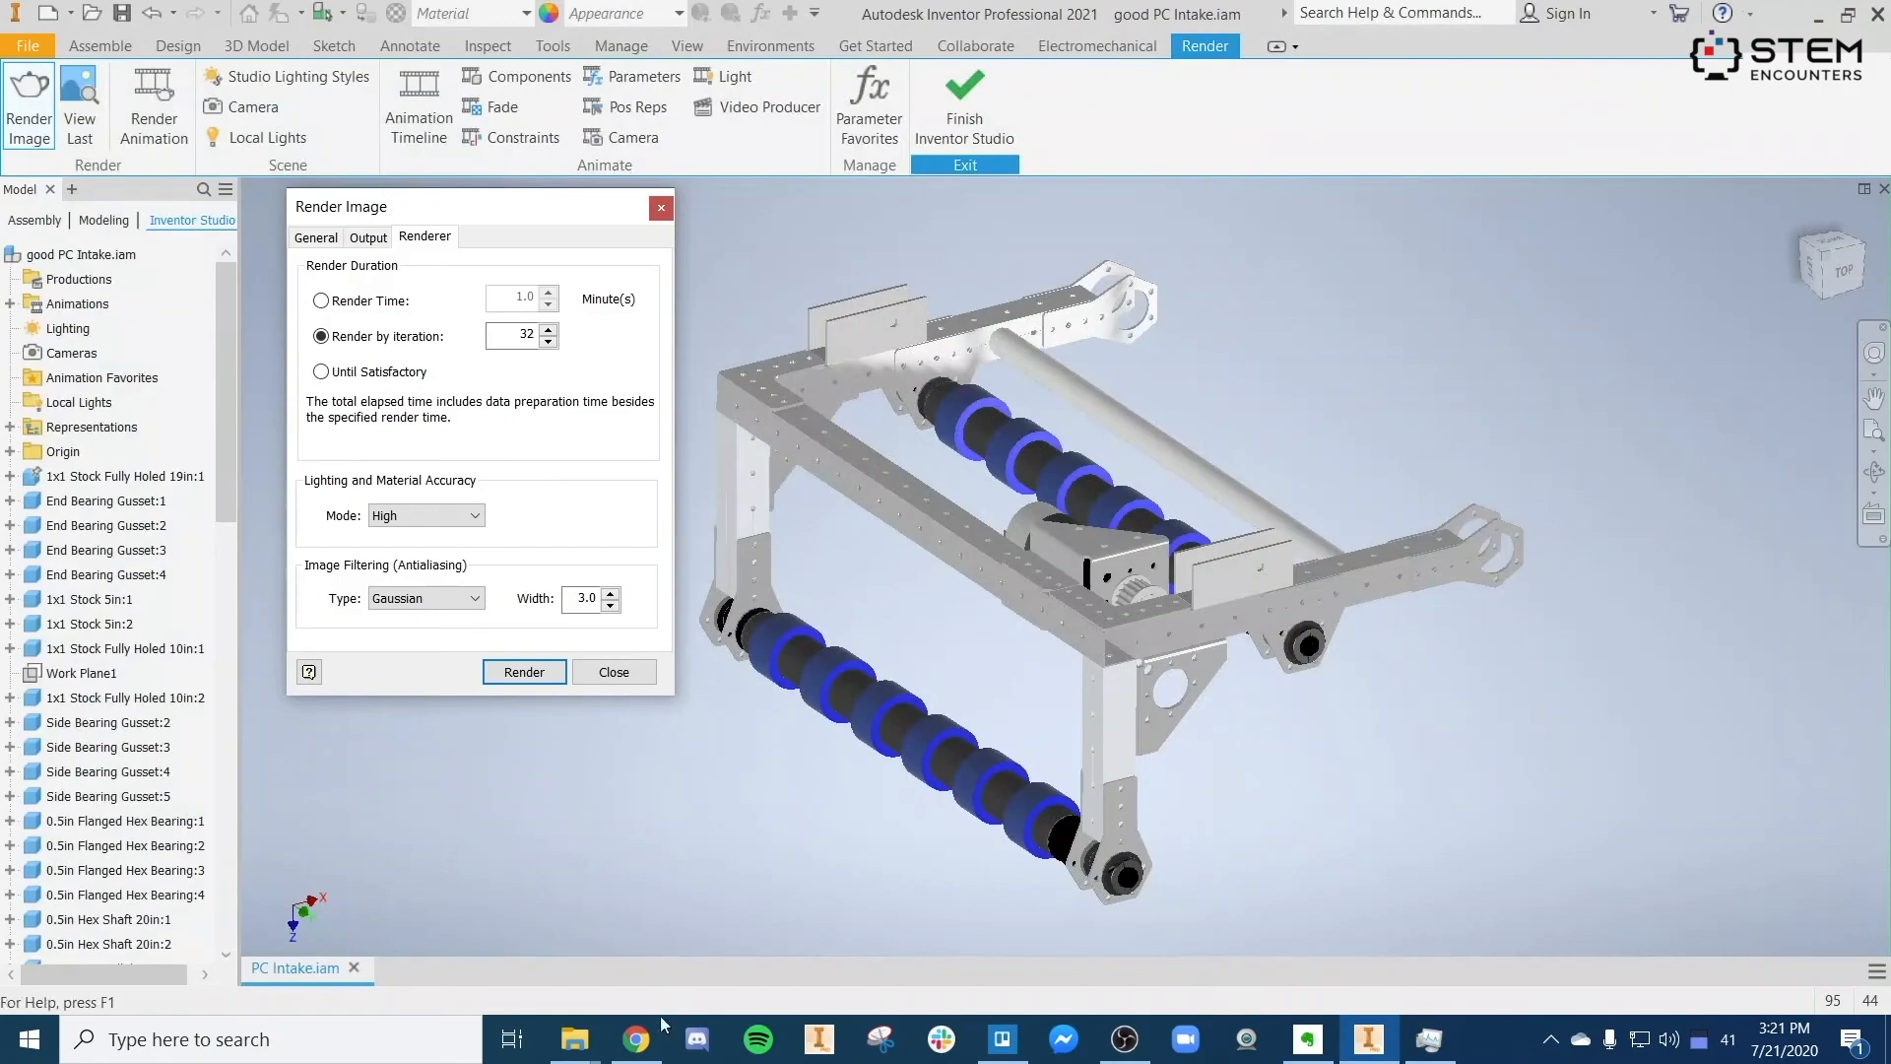
# Switch to File Explorer and open the PC Intake PNG from the Documents folder to view the finished render.
pyautogui.moveTo(575, 1040)
pyautogui.click(638, 943)
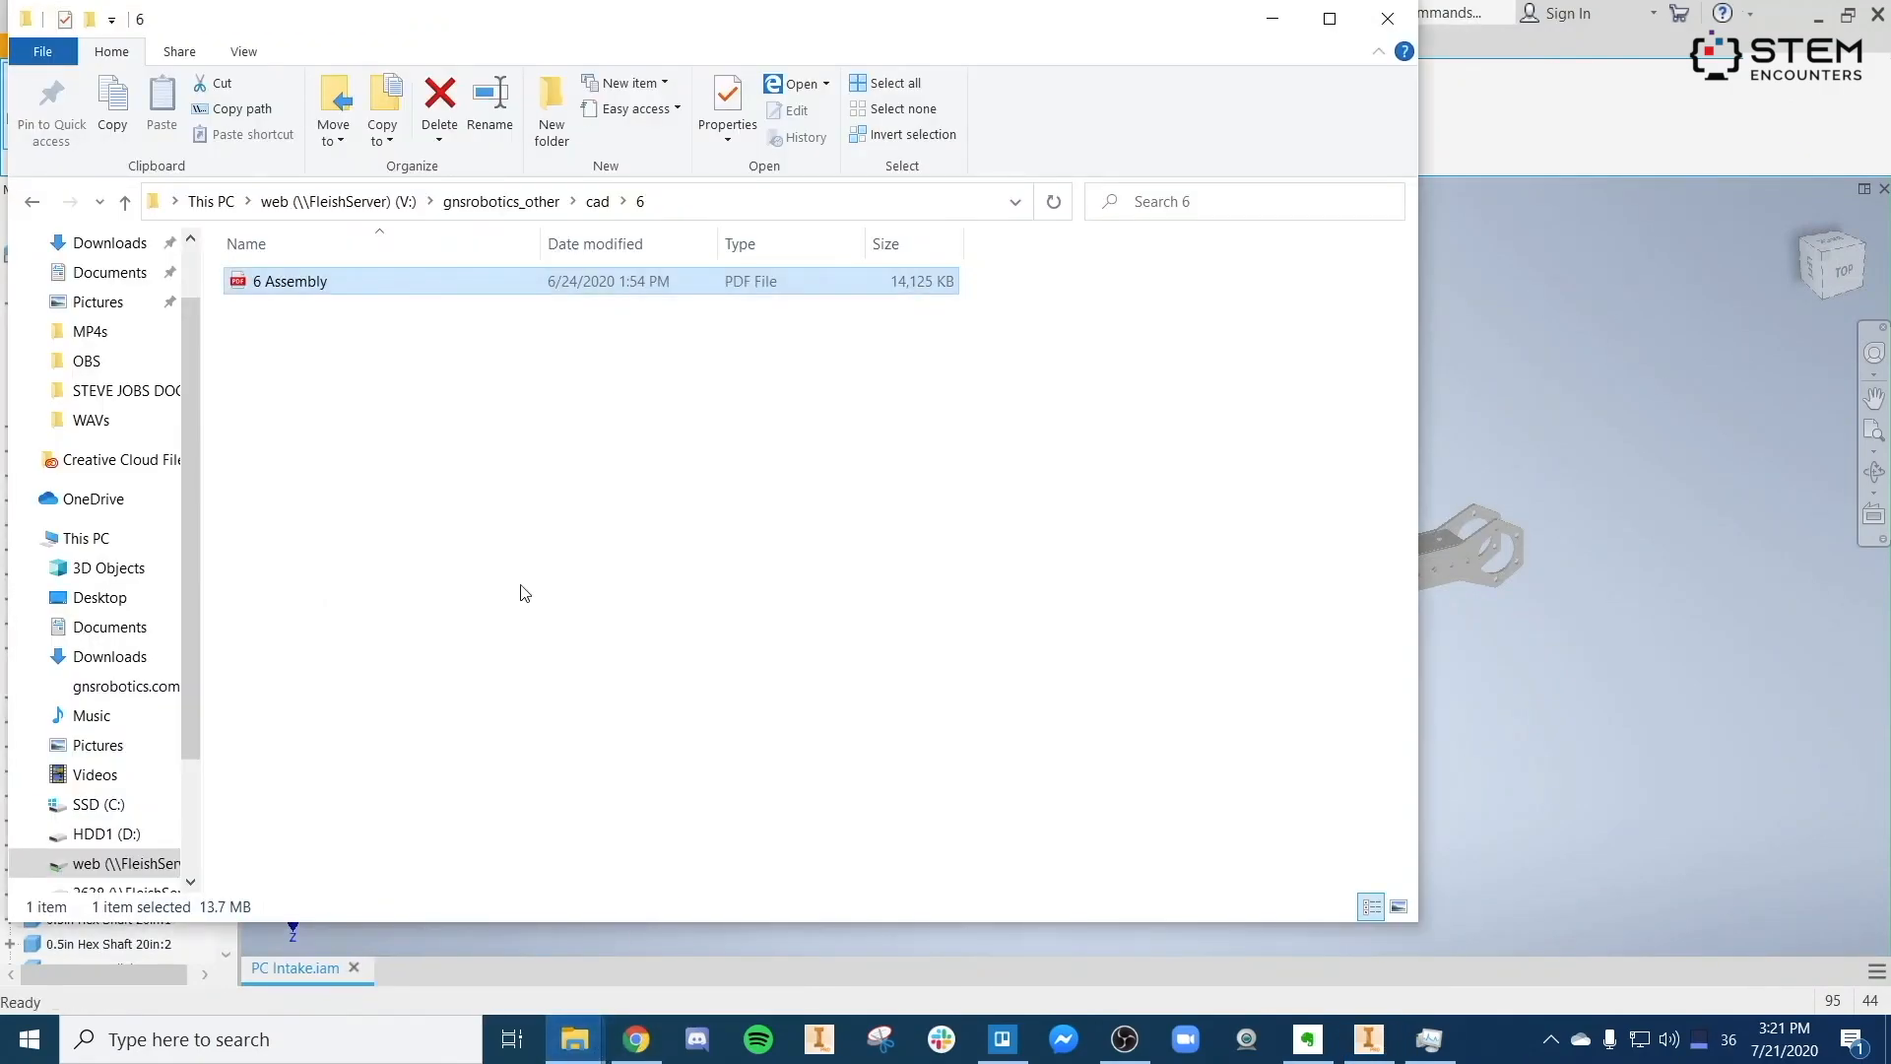
pyautogui.click(87, 538)
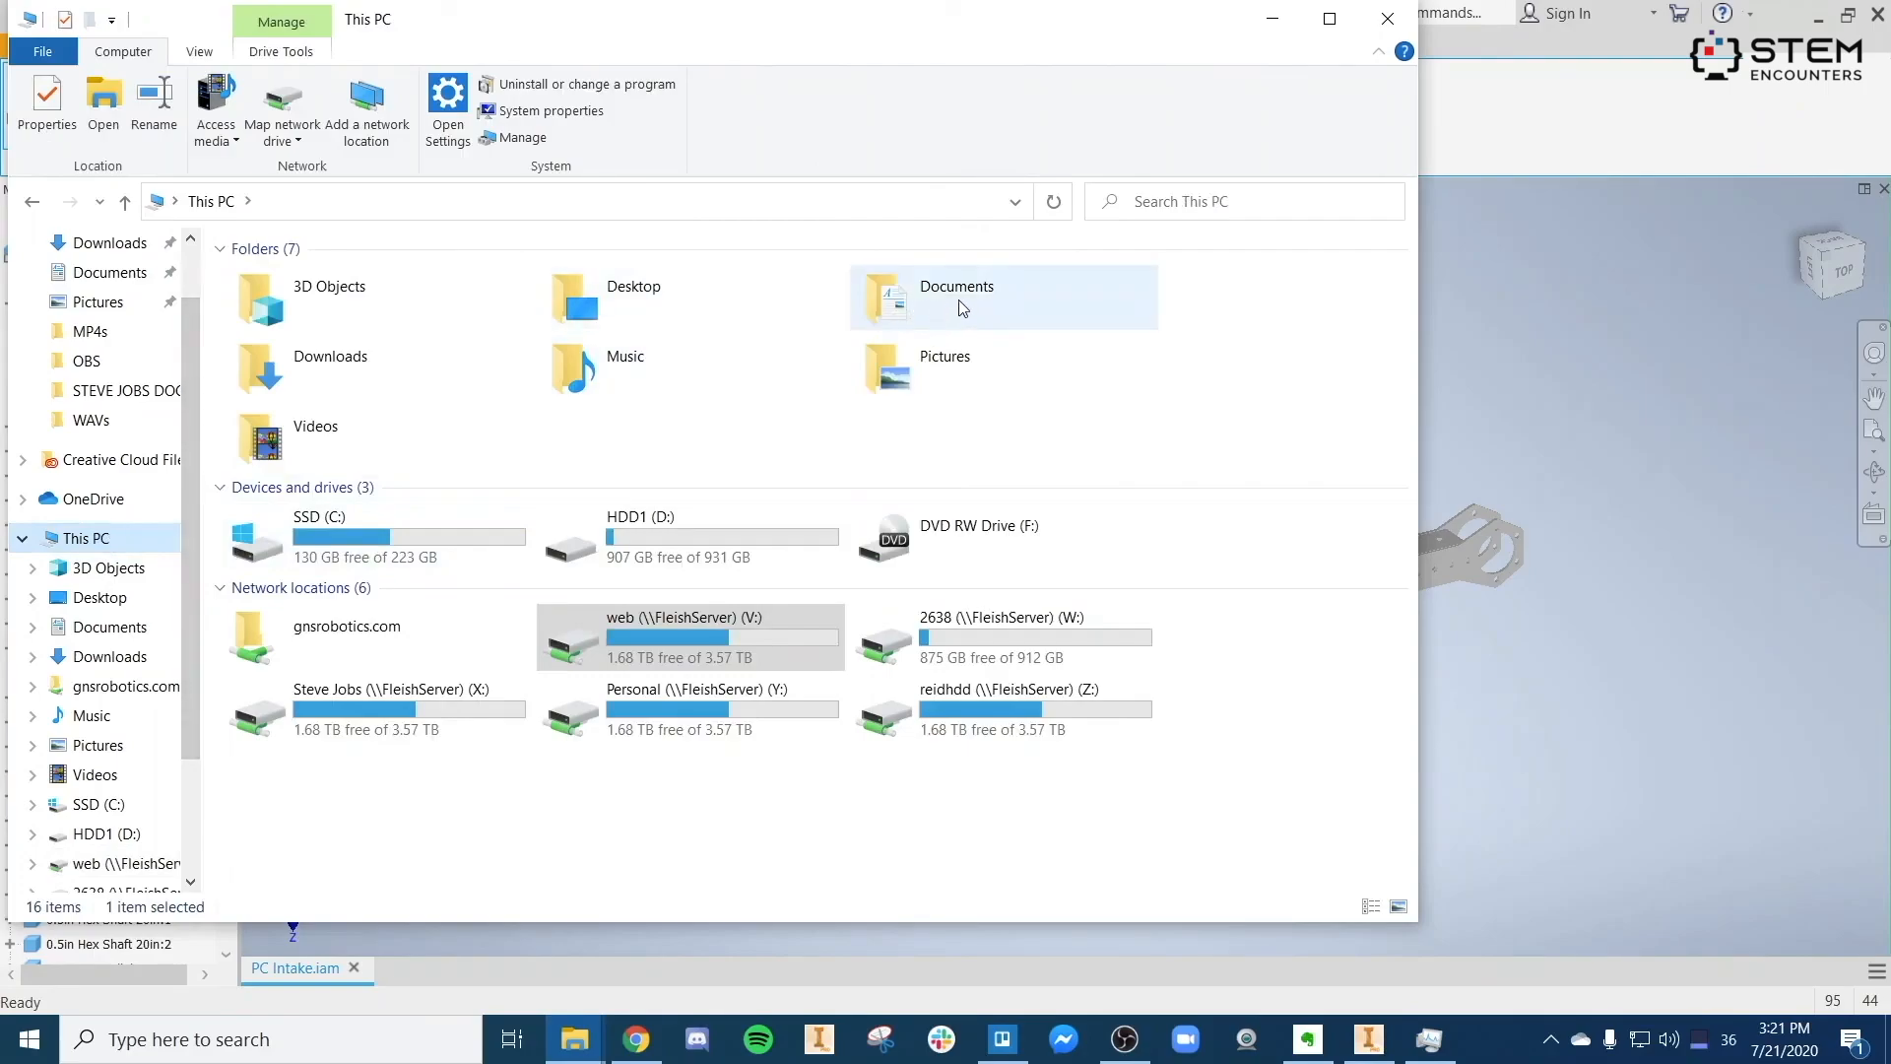
pyautogui.doubleClick(959, 299)
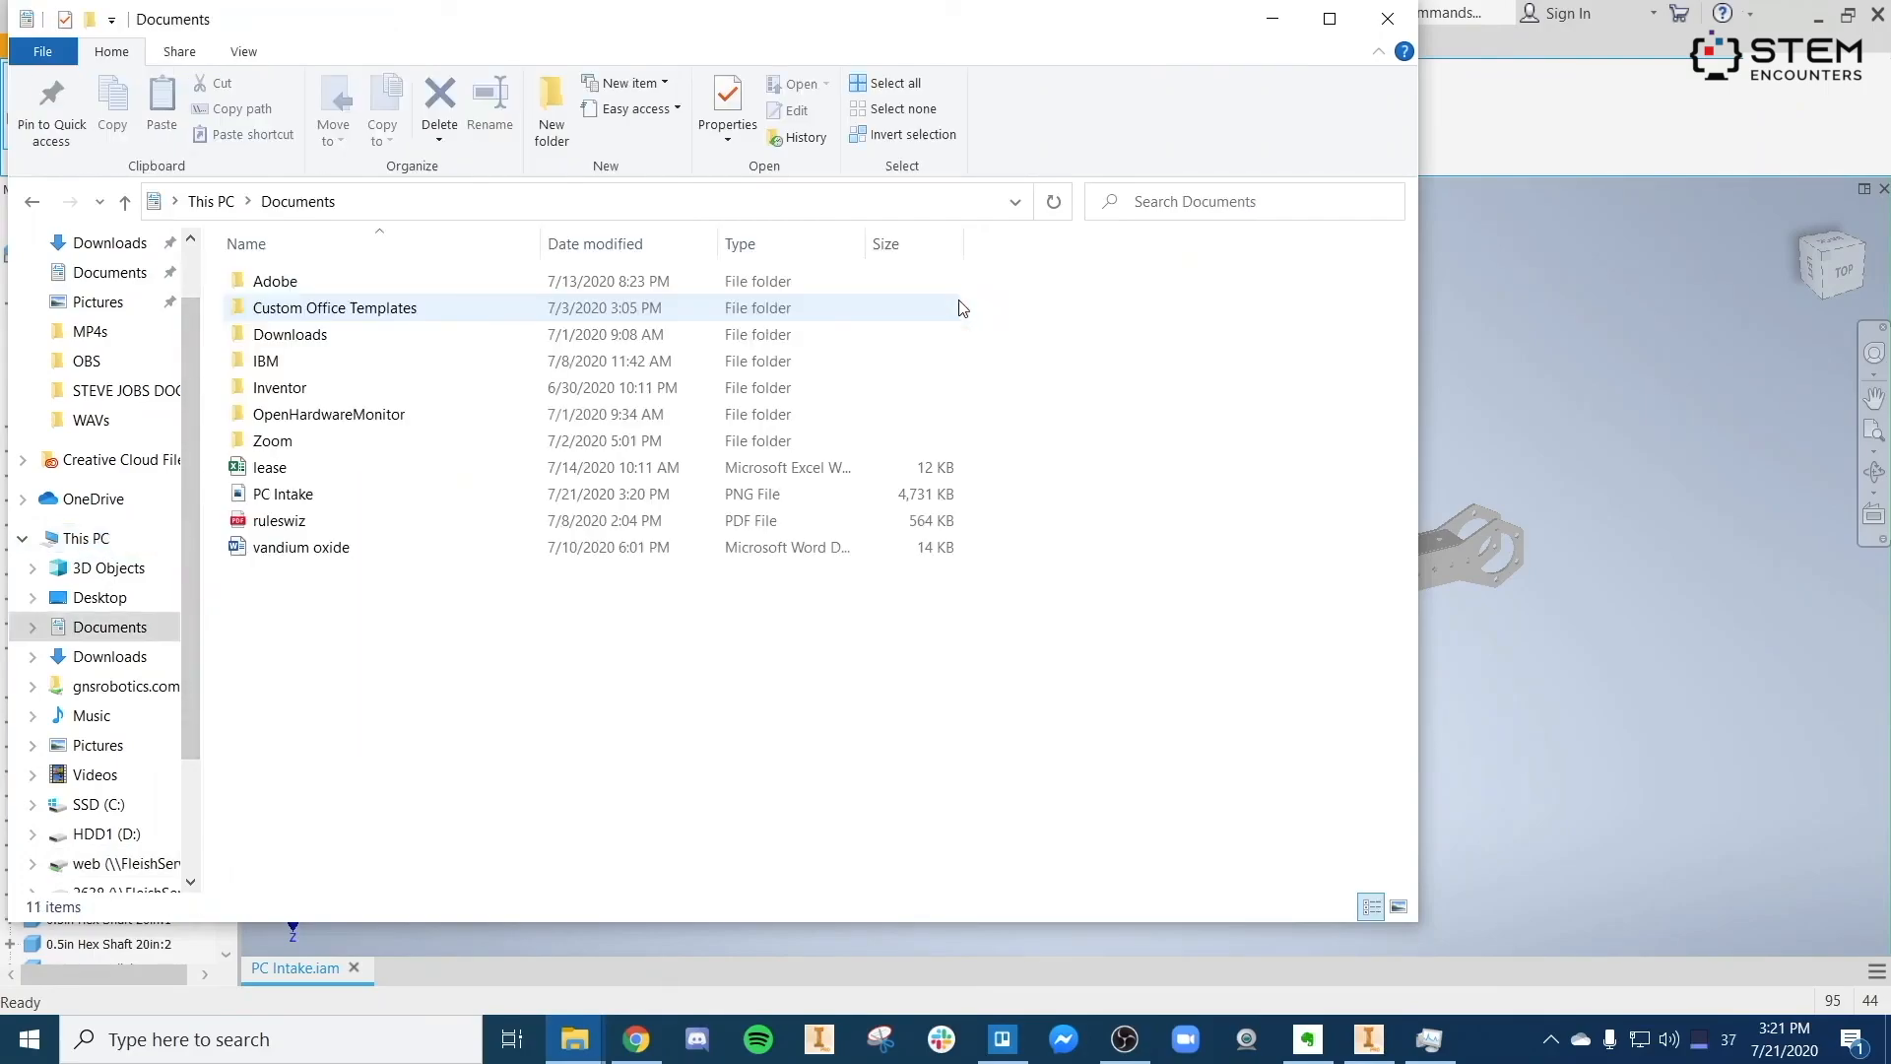
pyautogui.doubleClick(313, 493)
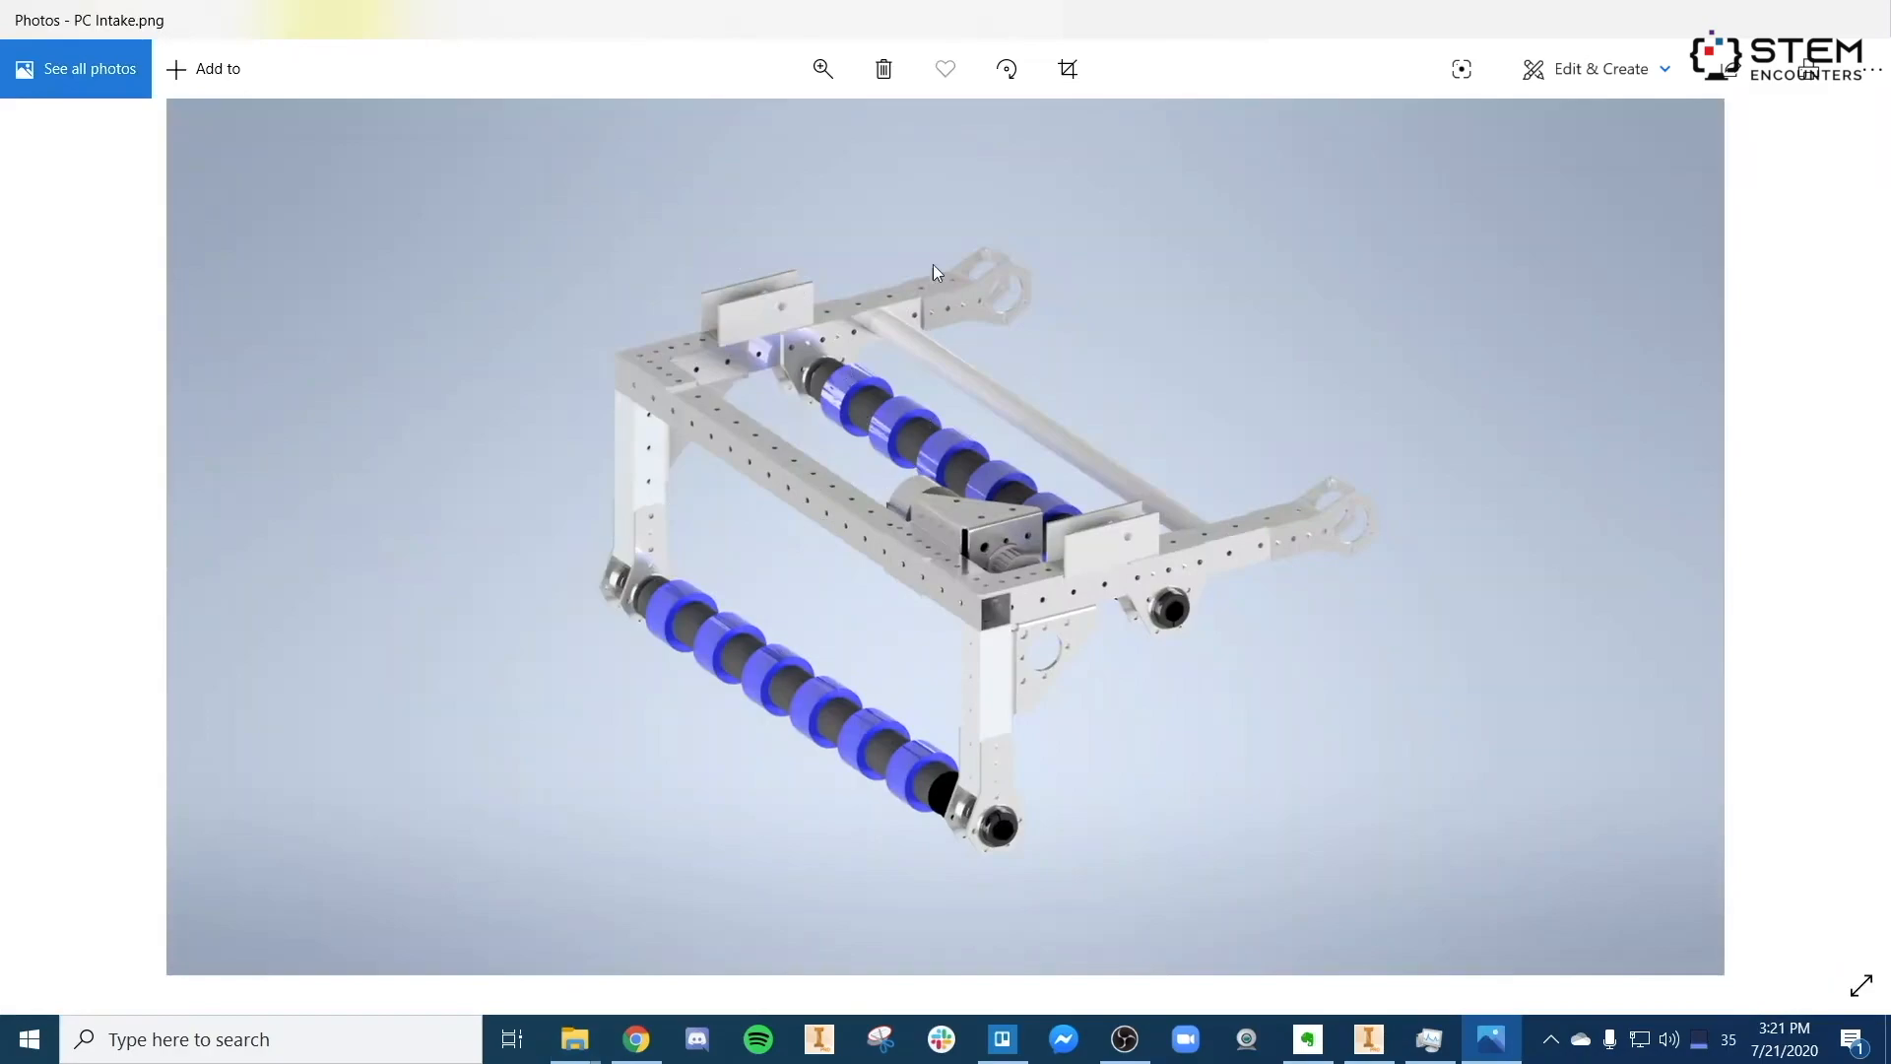